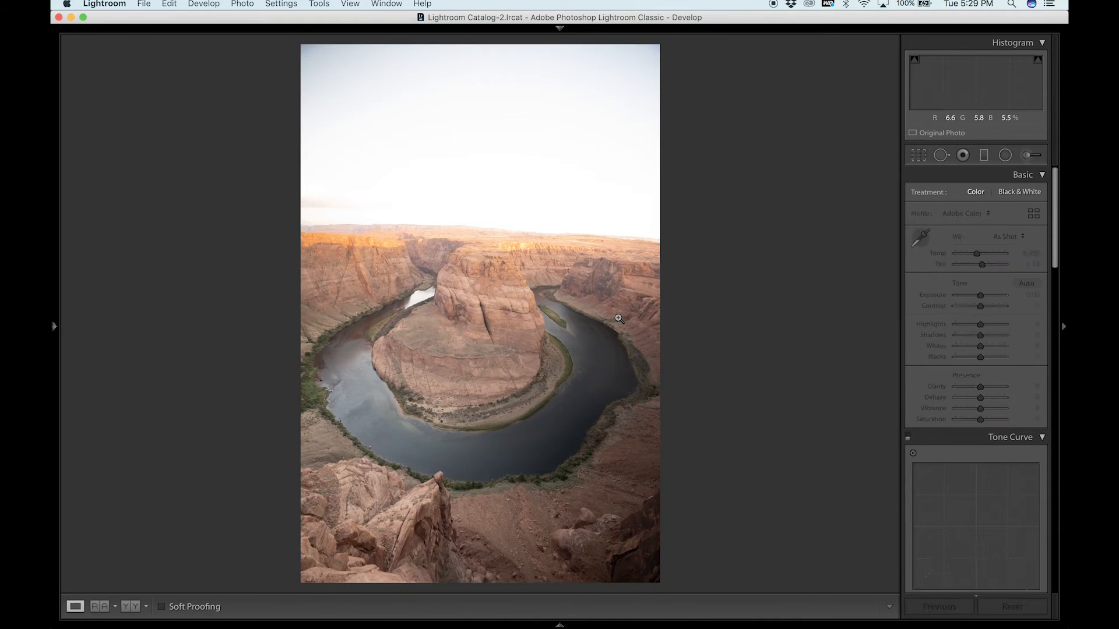
Compare the bright and dark exposures of the canyon photo, examining the dark one's horizon and clouds up close.
{"action": "key", "text": "Right"}
{"action": "left_click", "coordinate": [533, 244]}
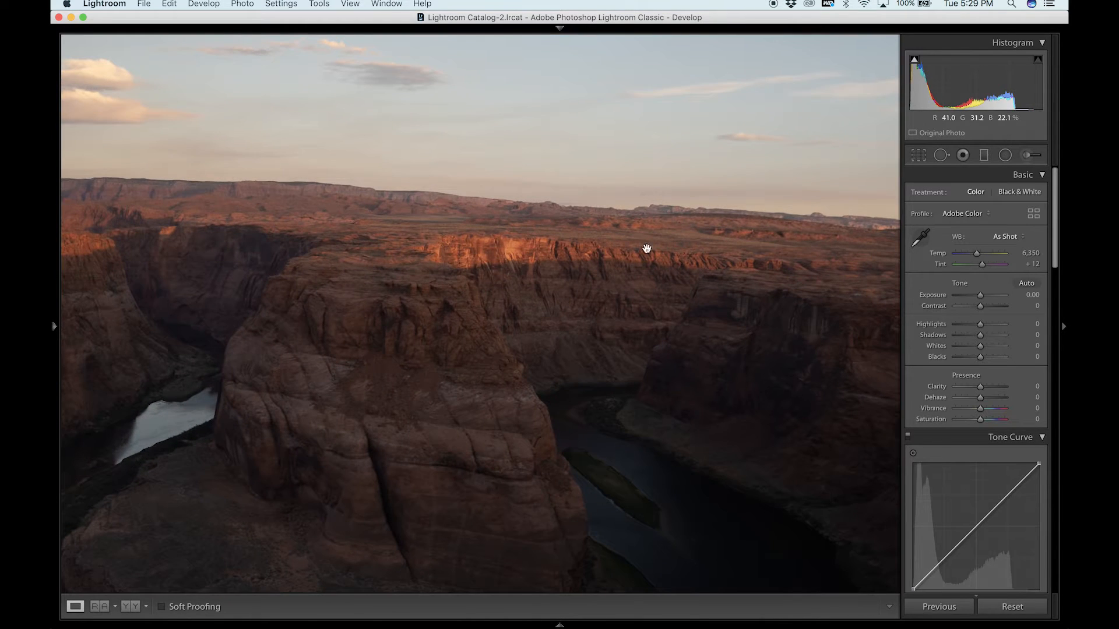
{"action": "left_click_drag", "start_coordinate": [512, 244], "coordinate": [850, 282]}
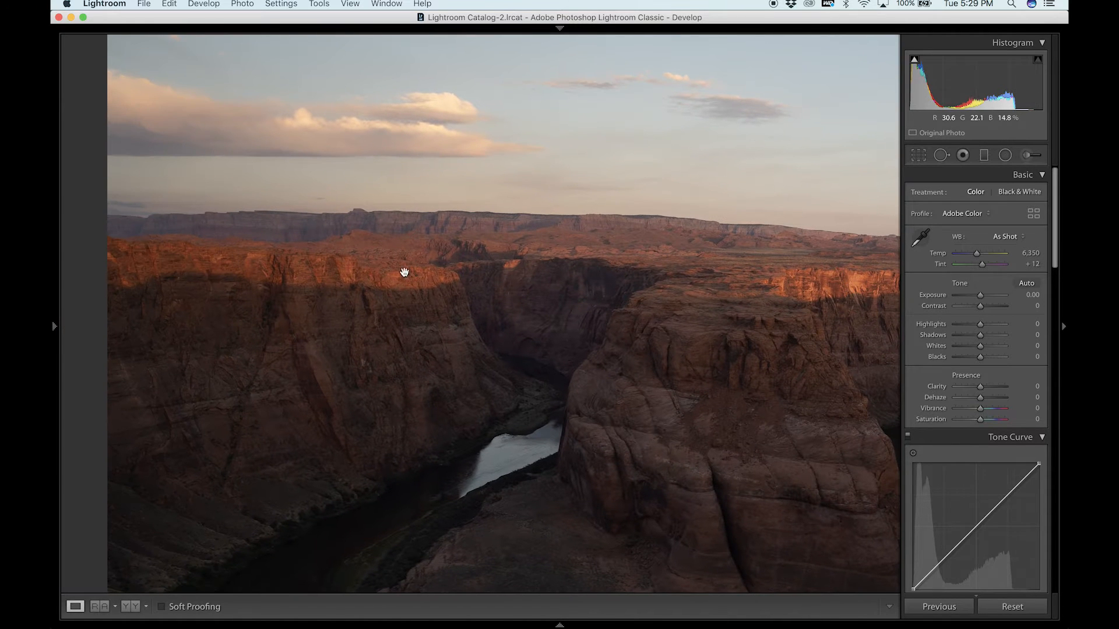
{"action": "left_click", "coordinate": [344, 245]}
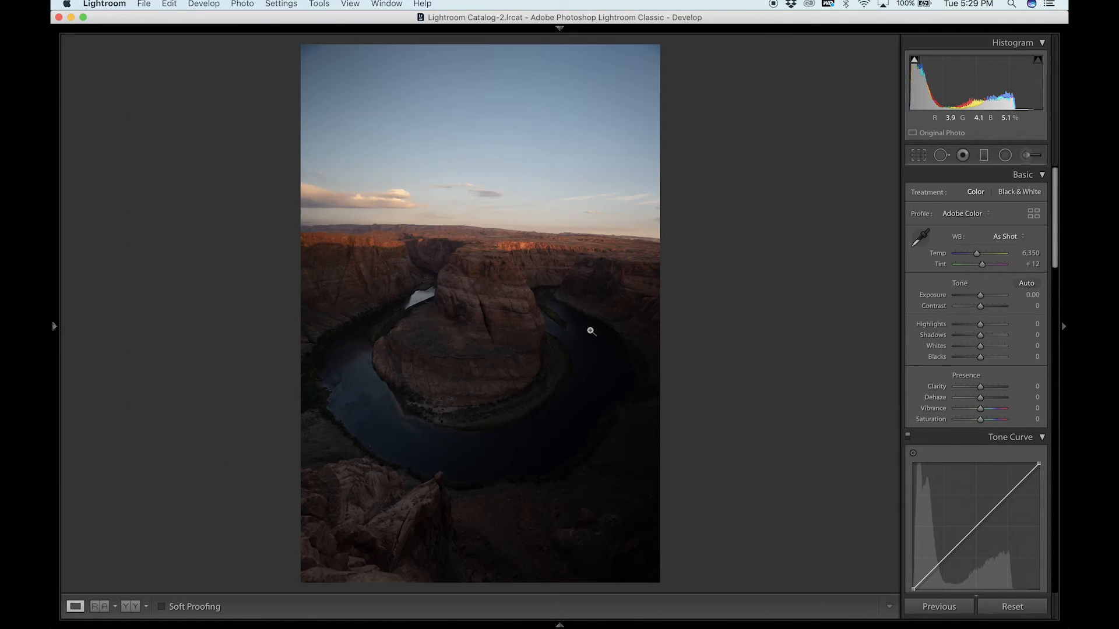
{"action": "key", "text": "Left"}
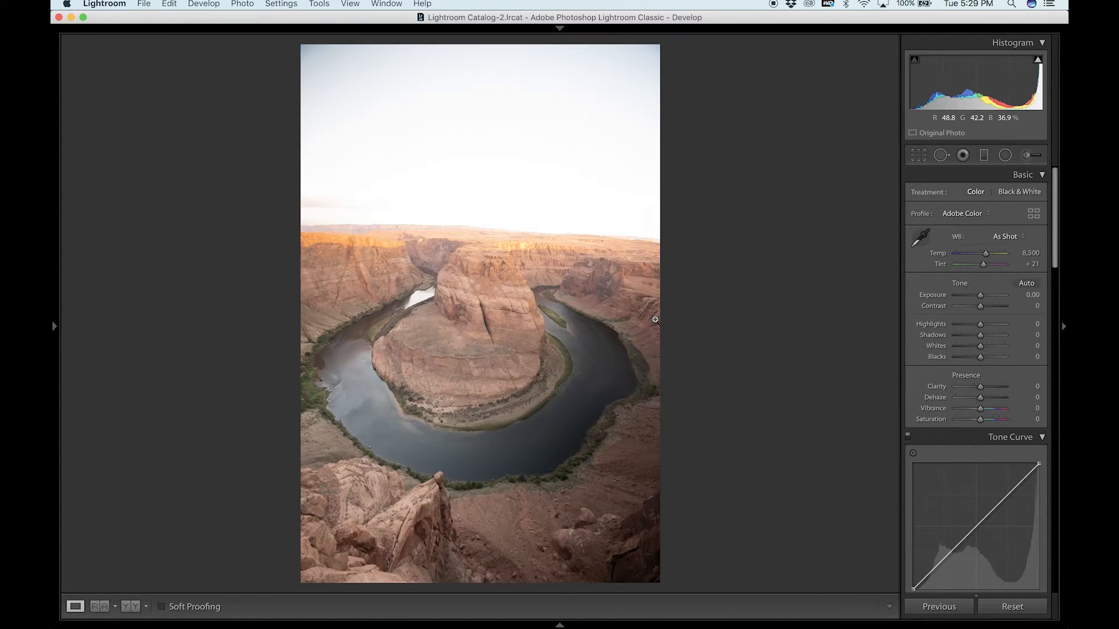
{"action": "key", "text": "Right"}
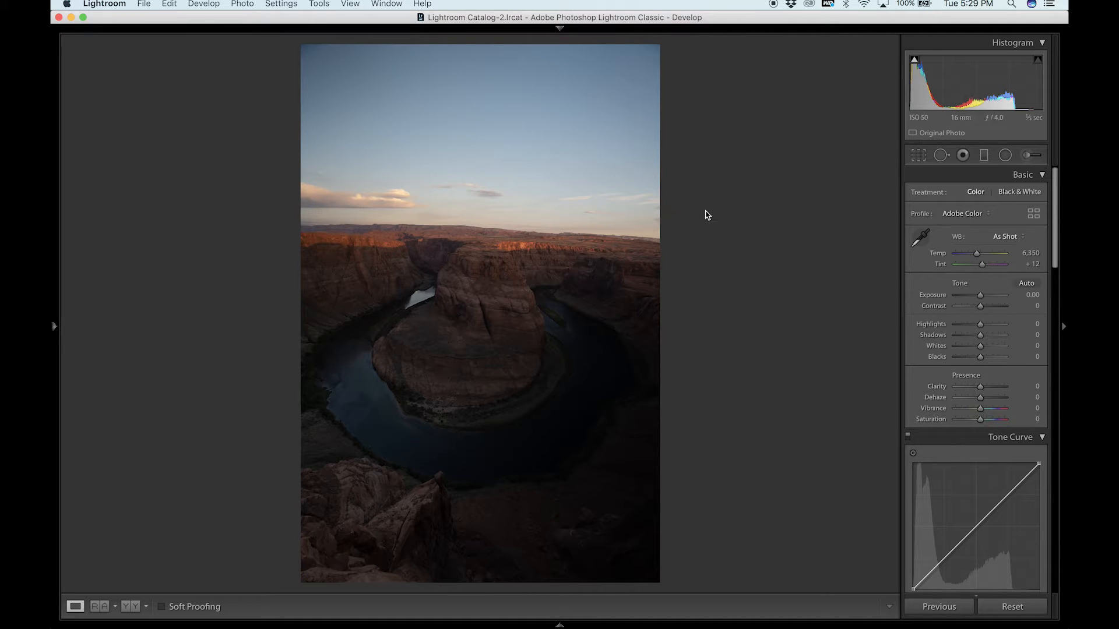
{"action": "key", "text": "Right"}
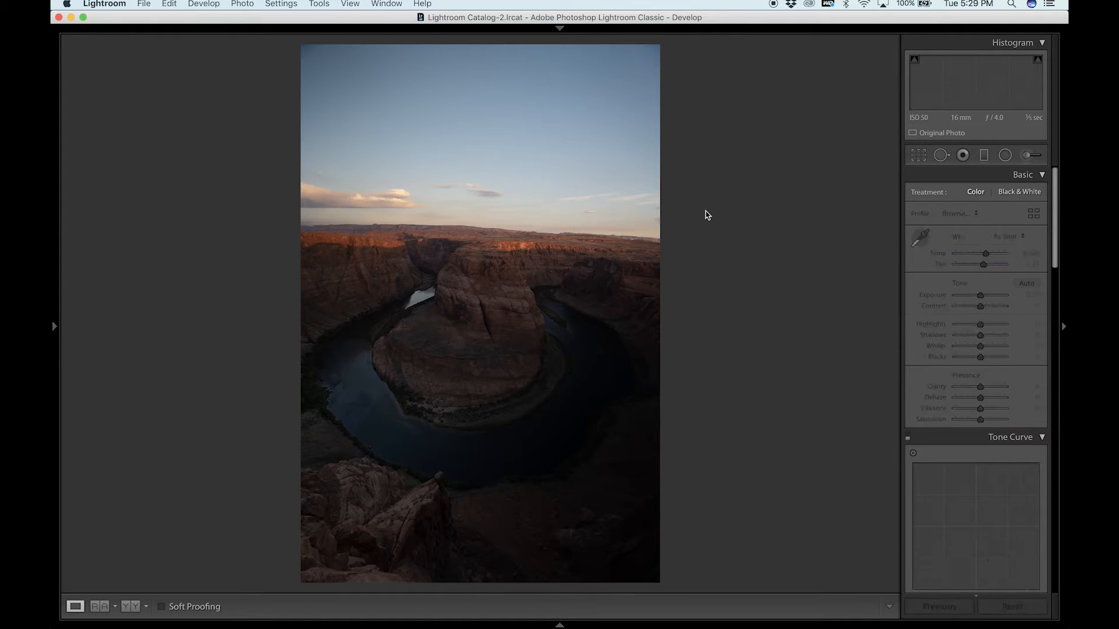
{"action": "key", "text": "Left"}
Try to brighten the dark exposure by raising its Shadows and Exposure, and undo both adjustments.
{"action": "left_click_drag", "start_coordinate": [980, 335], "coordinate": [1003, 335]}
{"action": "left_click_drag", "start_coordinate": [980, 295], "coordinate": [994, 302]}
{"action": "key", "text": "super+z"}
{"action": "key", "text": "super+z"}
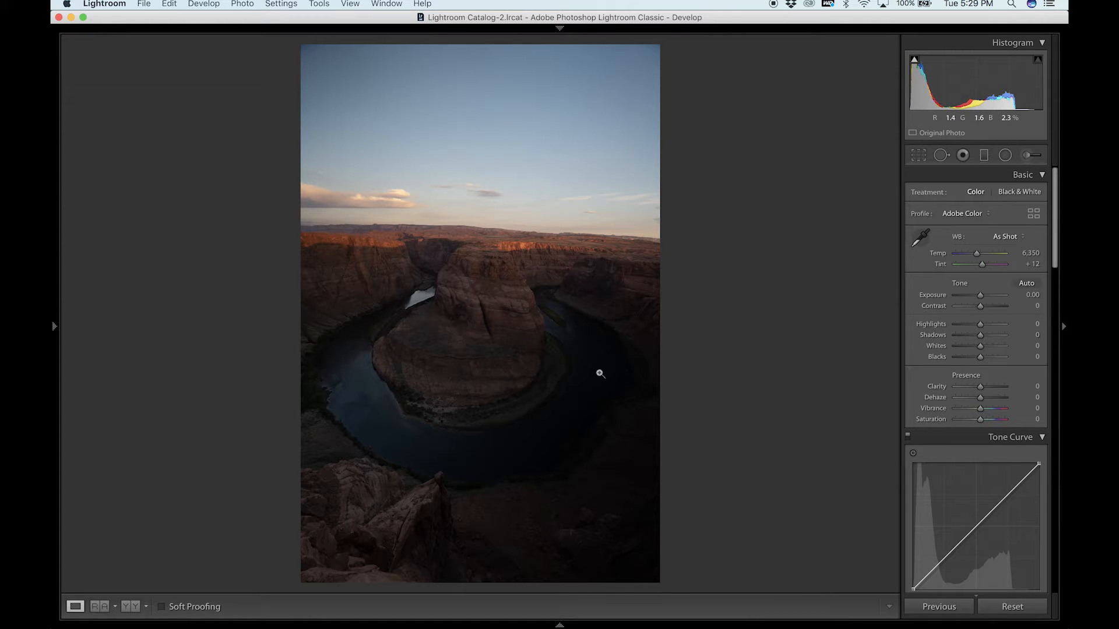
Select both the bright and dark canyon exposures and open them together as layers in one Photoshop document.
{"action": "key", "text": "Right"}
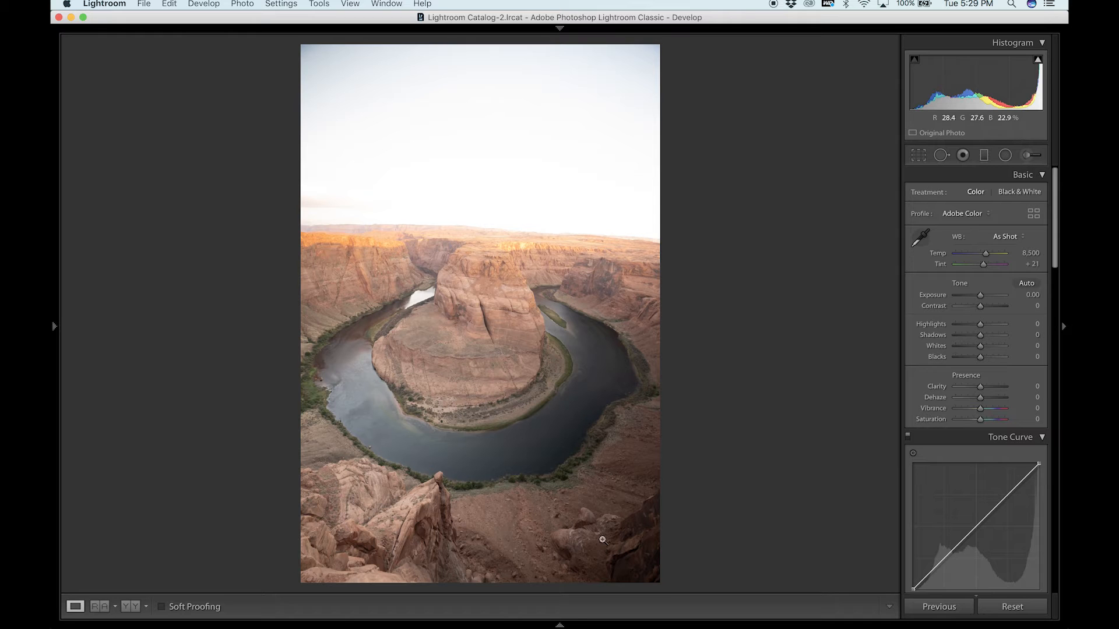
{"action": "left_click", "coordinate": [560, 624]}
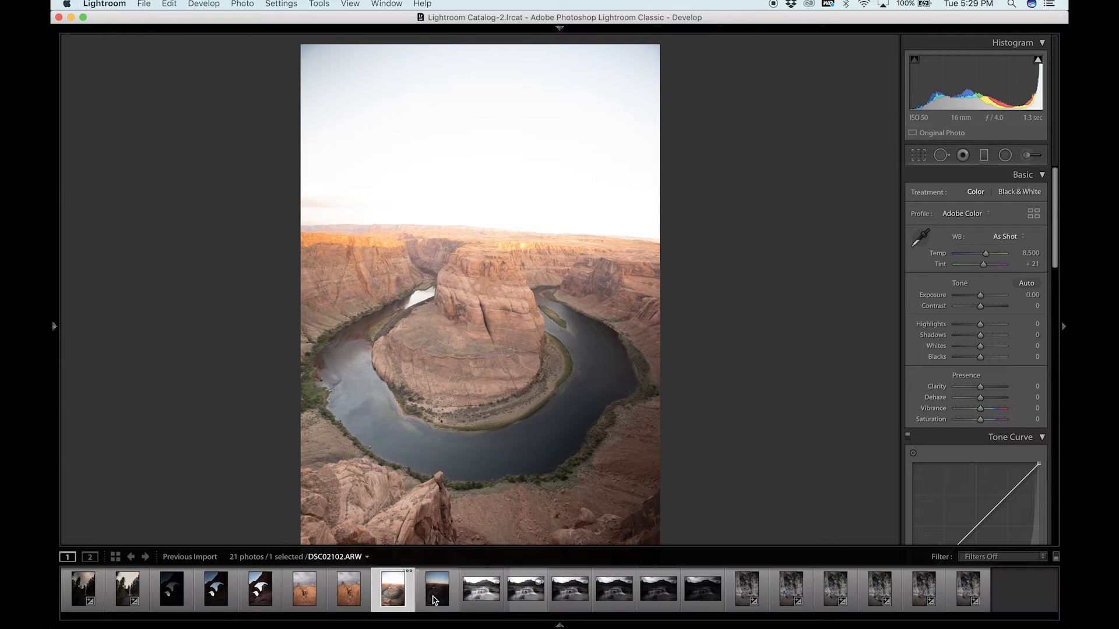
{"action": "left_click", "coordinate": [434, 600], "text": "super"}
{"action": "right_click", "coordinate": [434, 600]}
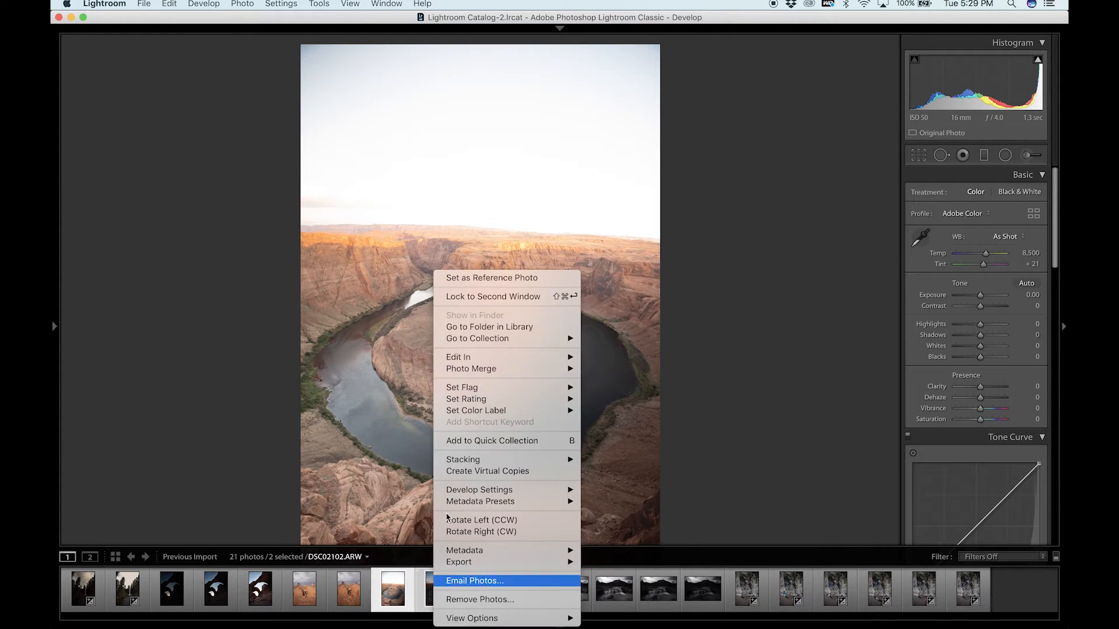
{"action": "mouse_move", "coordinate": [518, 357]}
{"action": "left_click", "coordinate": [657, 426]}
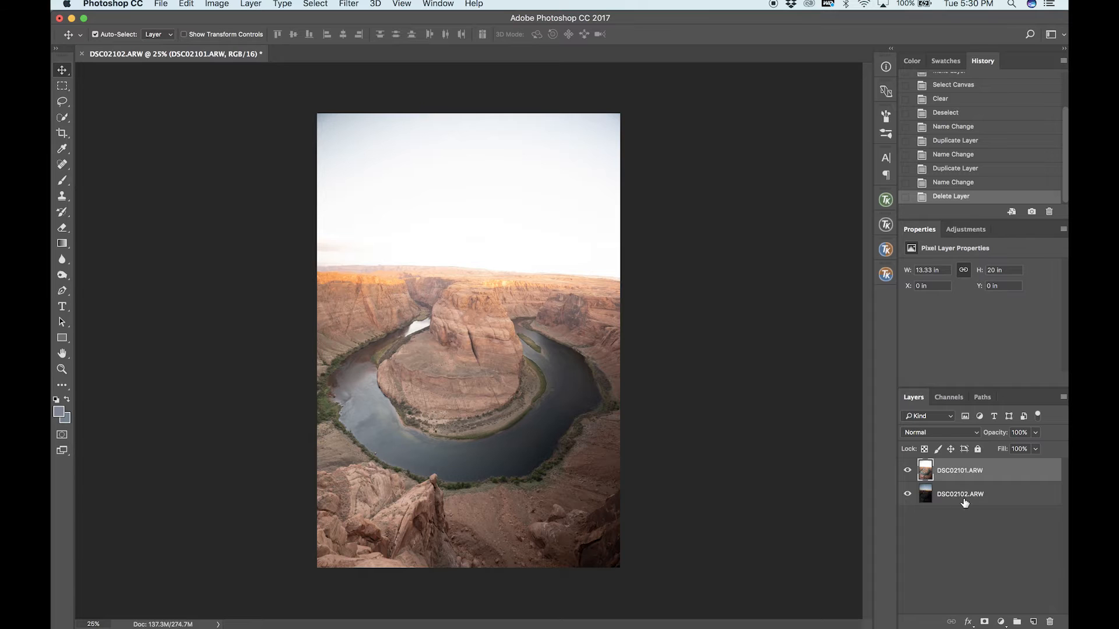
Auto-align the DSC02101.ARW and DSC02102.ARW layers.
{"action": "left_click", "coordinate": [965, 495], "text": "shift"}
{"action": "left_click", "coordinate": [187, 3]}
{"action": "left_click", "coordinate": [224, 286]}
{"action": "left_click", "coordinate": [713, 188]}
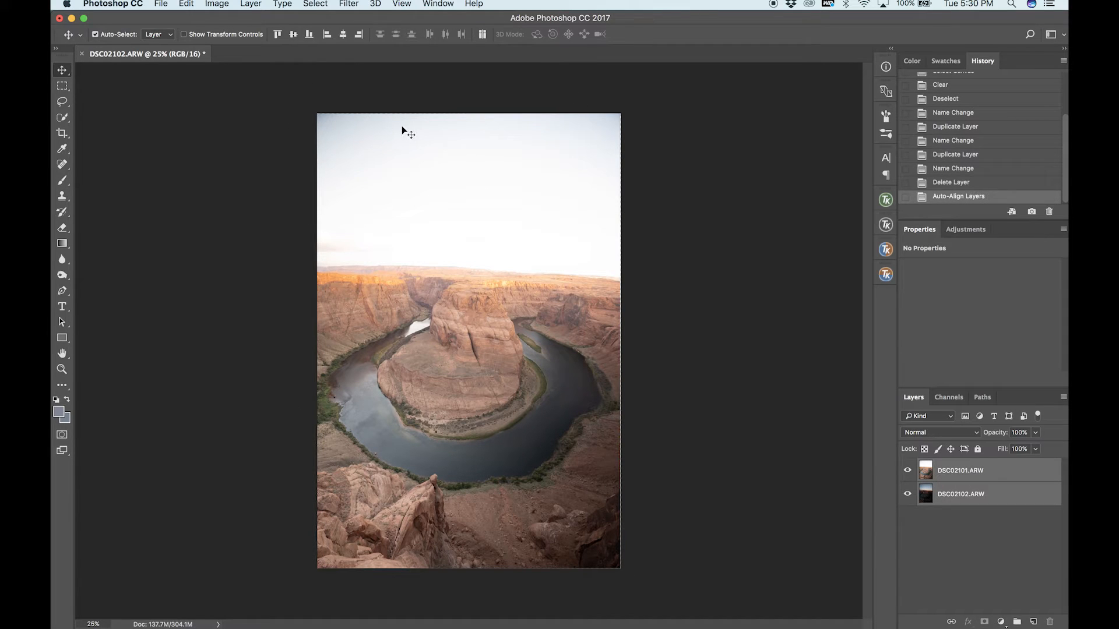
Quick-select the canyon and river up to the horizon on DSC02101.ARW and add a layer mask from that selection.
{"action": "left_click", "coordinate": [951, 481]}
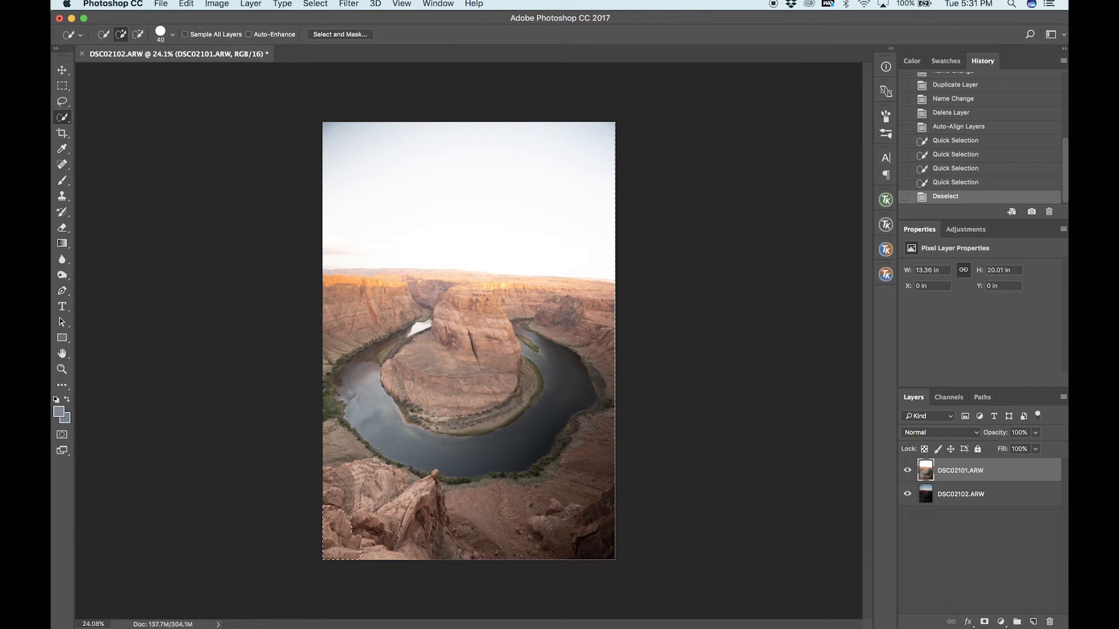
{"action": "left_click_drag", "start_coordinate": [449, 446], "coordinate": [569, 408]}
{"action": "scroll", "coordinate": [469, 341], "scroll_direction": "up", "scroll_amount": 10}
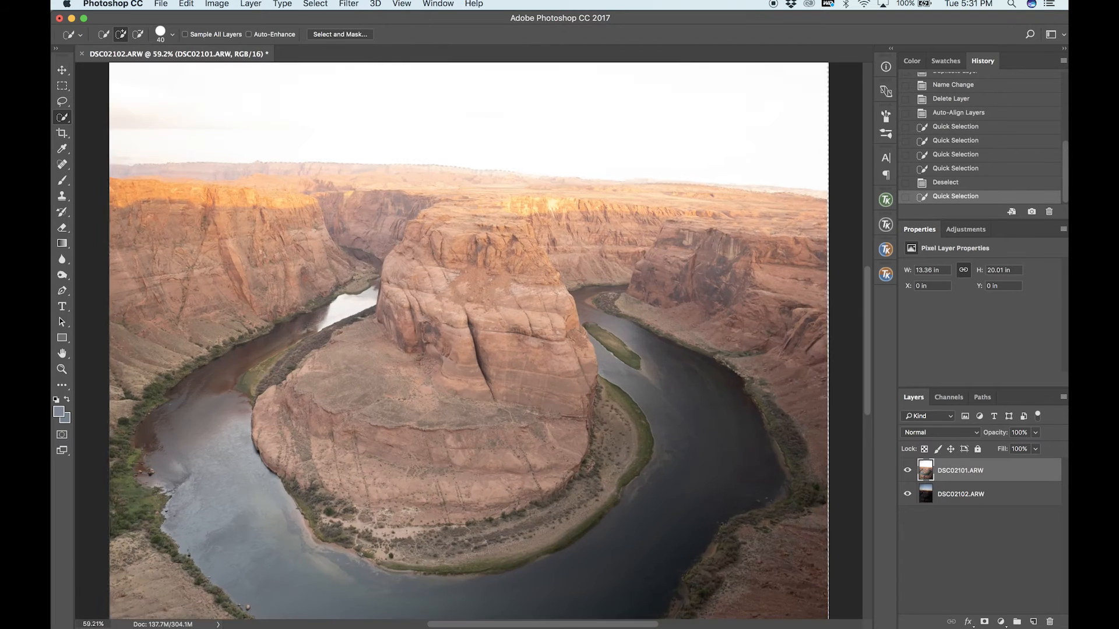
{"action": "scroll", "coordinate": [482, 228], "scroll_direction": "left", "scroll_amount": 2}
{"action": "scroll", "coordinate": [482, 228], "scroll_direction": "up", "scroll_amount": 1}
{"action": "scroll", "coordinate": [482, 228], "scroll_direction": "right", "scroll_amount": 5}
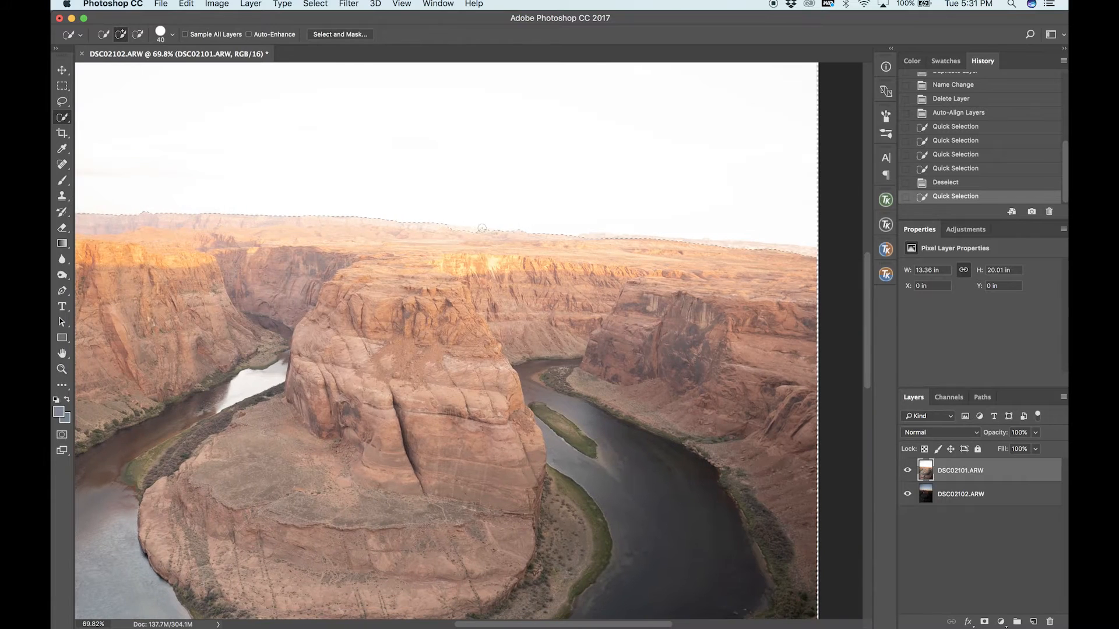
{"action": "left_click_drag", "start_coordinate": [592, 238], "coordinate": [619, 240]}
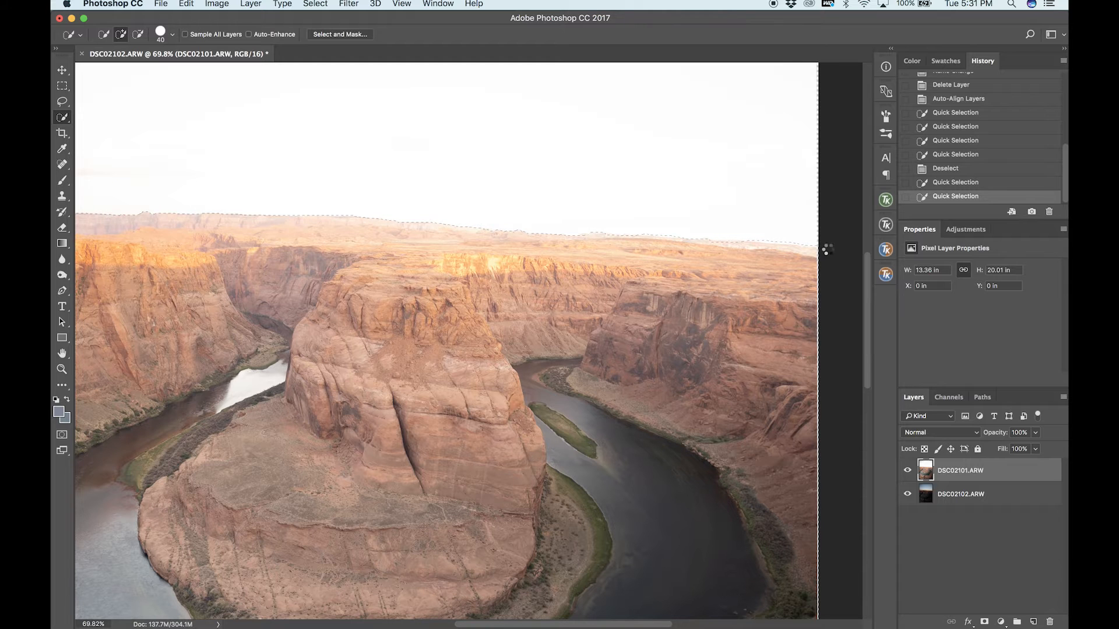
{"action": "scroll", "coordinate": [714, 227], "scroll_direction": "down", "scroll_amount": 5}
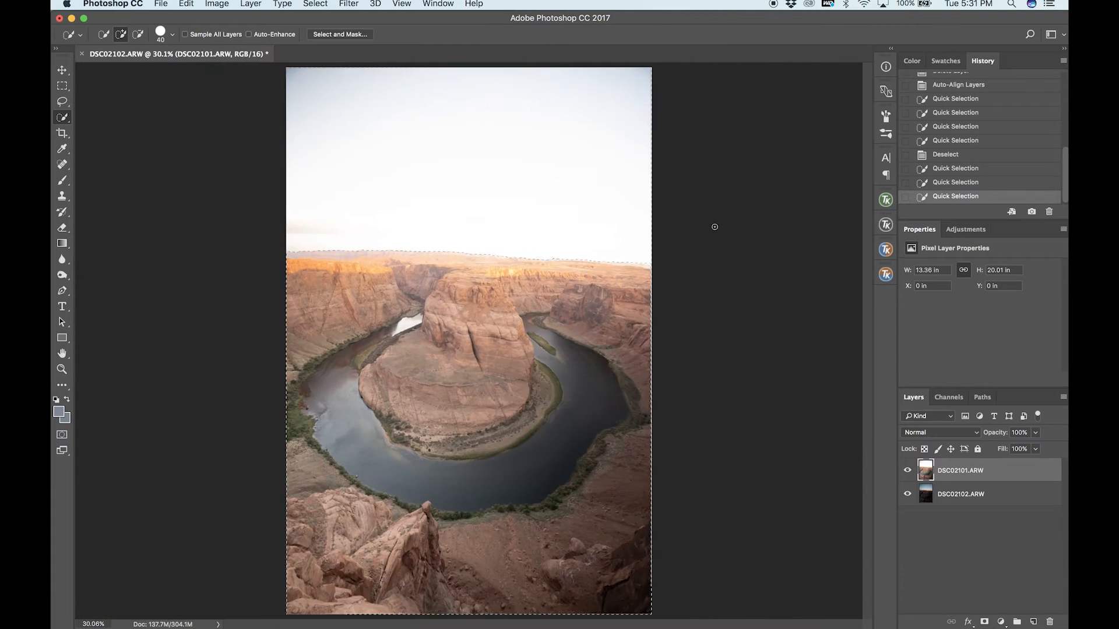
{"action": "scroll", "coordinate": [715, 226], "scroll_direction": "down", "scroll_amount": 1}
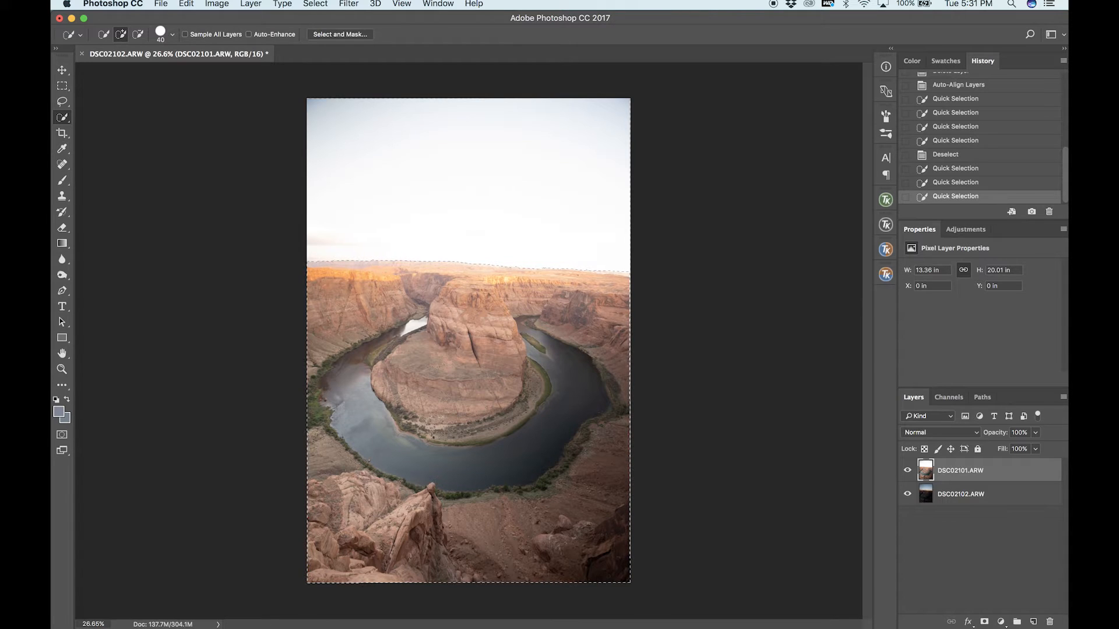
{"action": "left_click", "coordinate": [985, 621]}
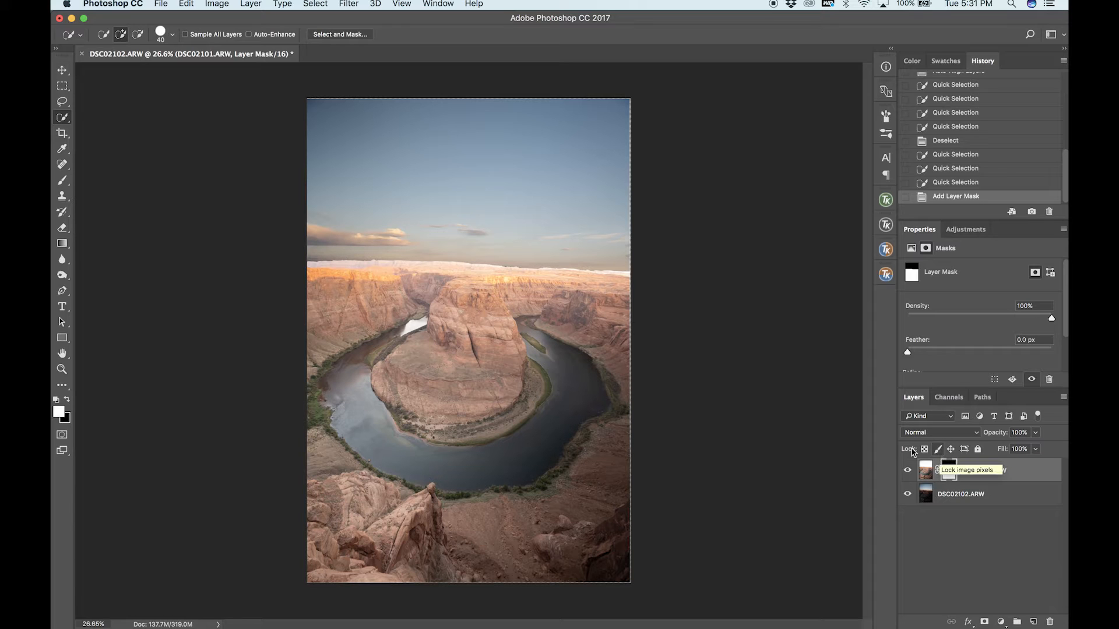
Set up a soft round brush of 1600 px with 0% hardness and dab the mask at the sky's upper-left corner.
{"action": "left_click", "coordinate": [62, 180]}
{"action": "key", "text": "bracketright"}
{"action": "key", "text": "bracketright"}
{"action": "key", "text": "bracketright"}
{"action": "key", "text": "bracketright"}
{"action": "key", "text": "bracketright"}
{"action": "key", "text": "bracketright"}
{"action": "key", "text": "bracketright"}
{"action": "key", "text": "bracketright"}
{"action": "key", "text": "bracketright"}
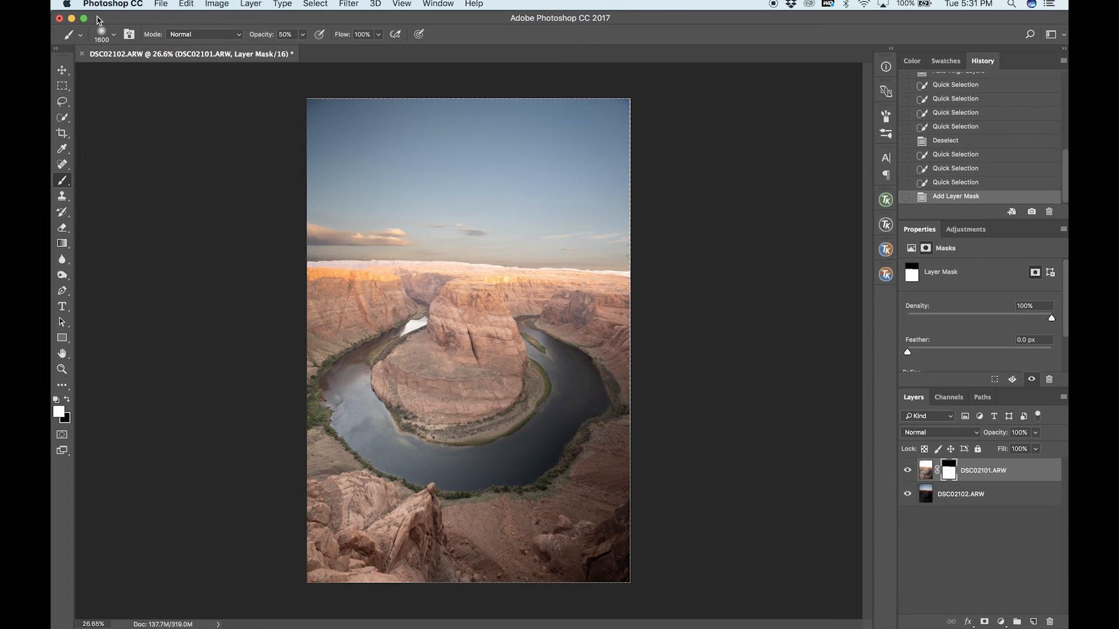
{"action": "left_click", "coordinate": [106, 33]}
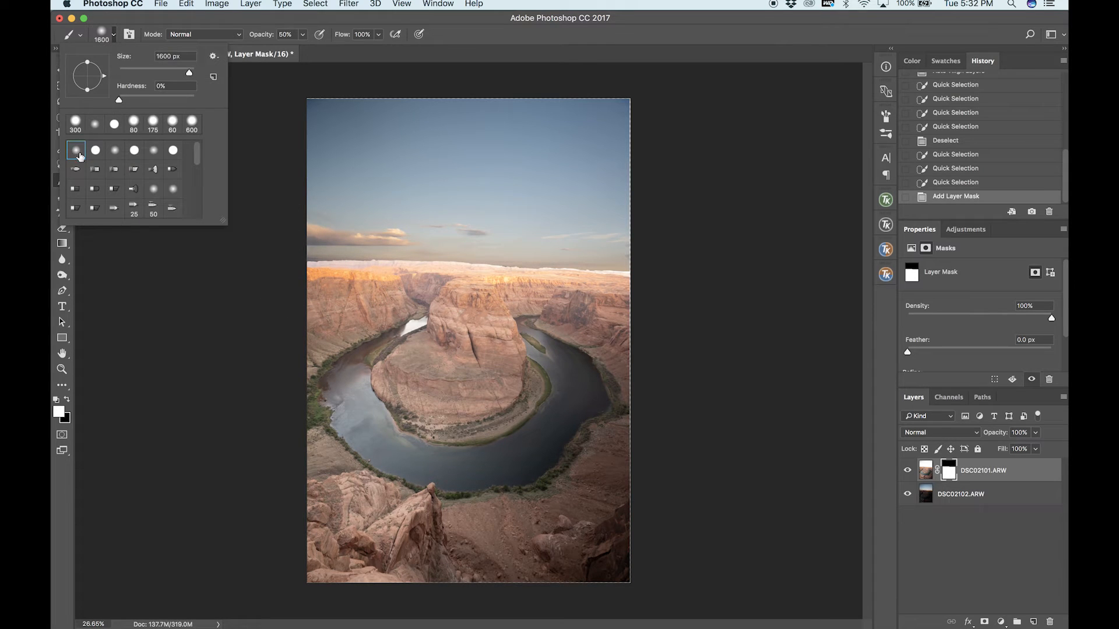
{"action": "left_click", "coordinate": [299, 105]}
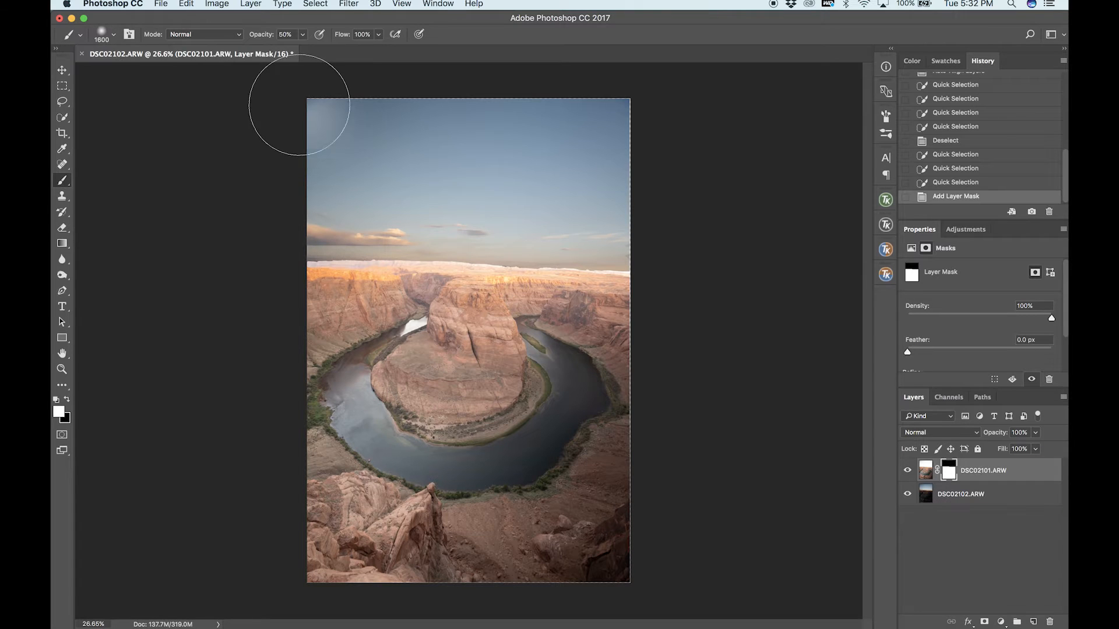
Set the brush opacity to 20% and paint white on the DSC02101.ARW mask along the horizon.
{"action": "double_click", "coordinate": [285, 34]}
{"action": "type", "text": "10"}
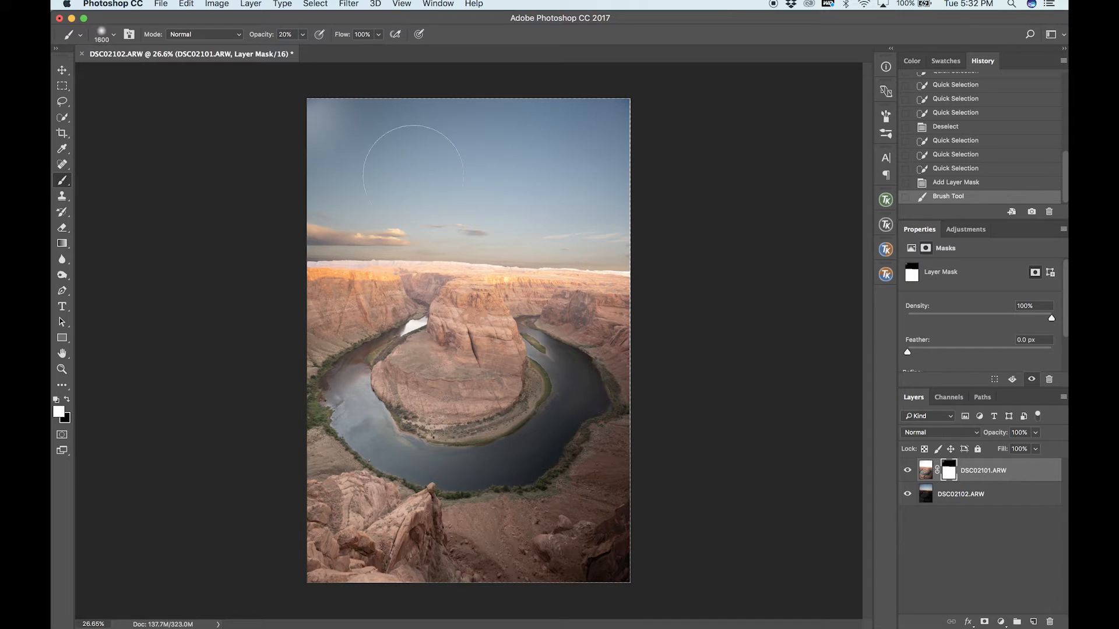
{"action": "mouse_move", "coordinate": [279, 268]}
{"action": "left_mouse_down"}
{"action": "mouse_move", "coordinate": [671, 265]}
{"action": "mouse_move", "coordinate": [242, 279]}
{"action": "mouse_move", "coordinate": [770, 257]}
{"action": "left_mouse_up"}
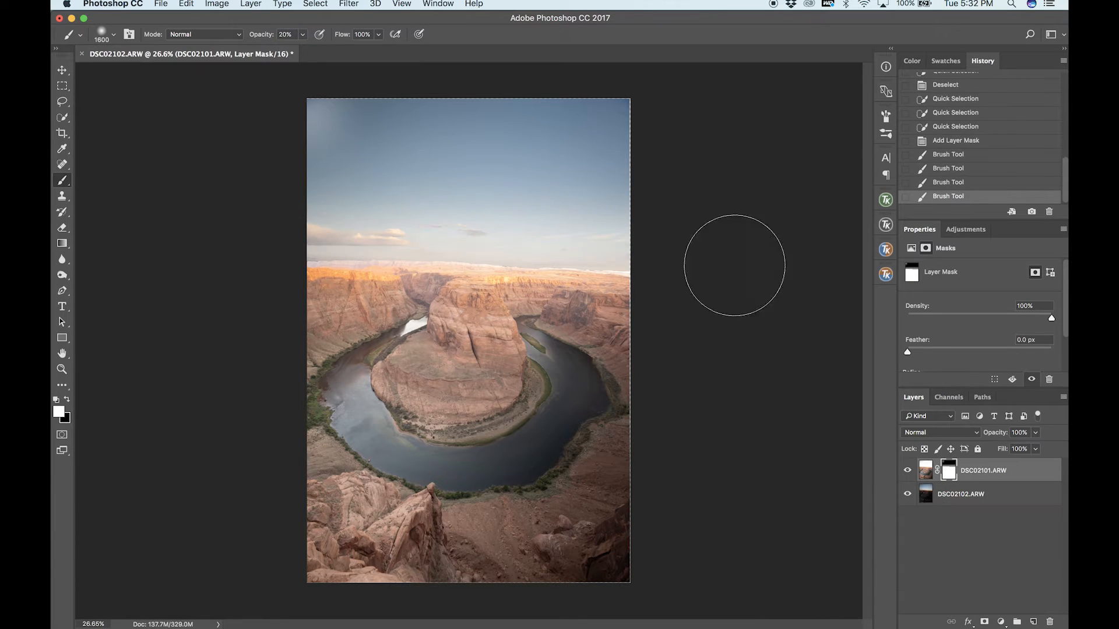
{"action": "left_click_drag", "start_coordinate": [174, 297], "coordinate": [180, 295]}
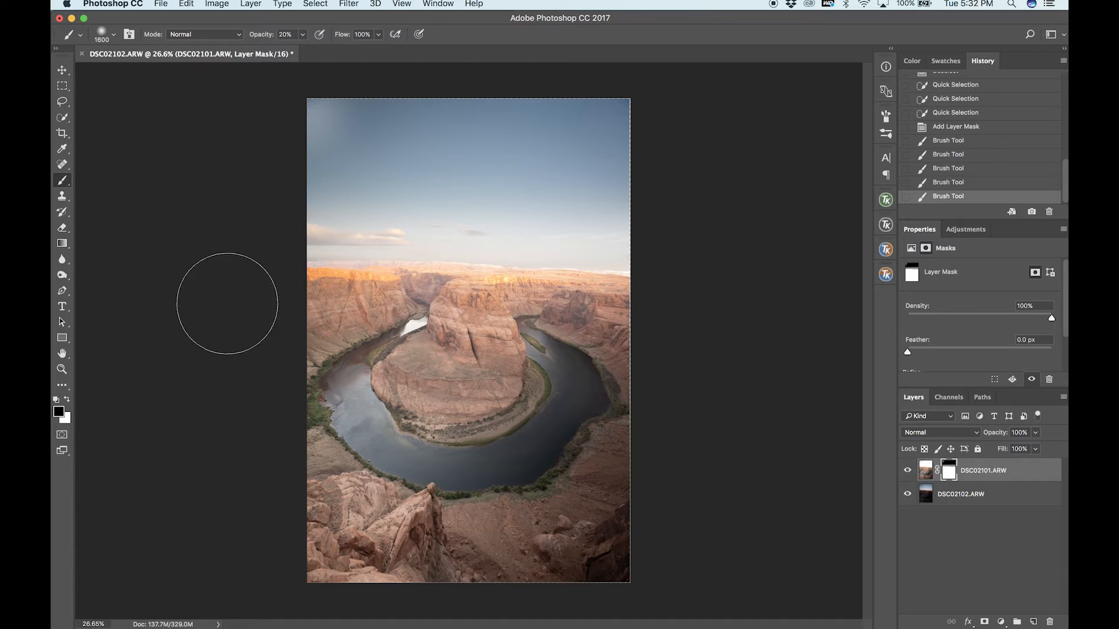
Blend the horizon by painting black across the mask in both directions, followed by white strokes over the same band.
{"action": "mouse_move", "coordinate": [295, 265]}
{"action": "left_mouse_down"}
{"action": "mouse_move", "coordinate": [742, 255]}
{"action": "mouse_move", "coordinate": [230, 257]}
{"action": "mouse_move", "coordinate": [771, 282]}
{"action": "left_mouse_up"}
{"action": "left_click_drag", "start_coordinate": [676, 250], "coordinate": [162, 232]}
{"action": "key", "text": "x"}
{"action": "left_click_drag", "start_coordinate": [250, 252], "coordinate": [776, 257]}
{"action": "mouse_move", "coordinate": [679, 277]}
{"action": "left_mouse_down"}
{"action": "mouse_move", "coordinate": [158, 258]}
{"action": "mouse_move", "coordinate": [809, 287]}
{"action": "left_mouse_up"}
{"action": "mouse_move", "coordinate": [705, 279]}
{"action": "left_mouse_down"}
{"action": "mouse_move", "coordinate": [203, 261]}
{"action": "mouse_move", "coordinate": [264, 274]}
{"action": "mouse_move", "coordinate": [273, 263]}
{"action": "mouse_move", "coordinate": [461, 270]}
{"action": "mouse_move", "coordinate": [789, 307]}
{"action": "left_mouse_up"}
Refine the horizon transition on the mask with alternating black and white strokes, finishing with black across its full width.
{"action": "key", "text": "x"}
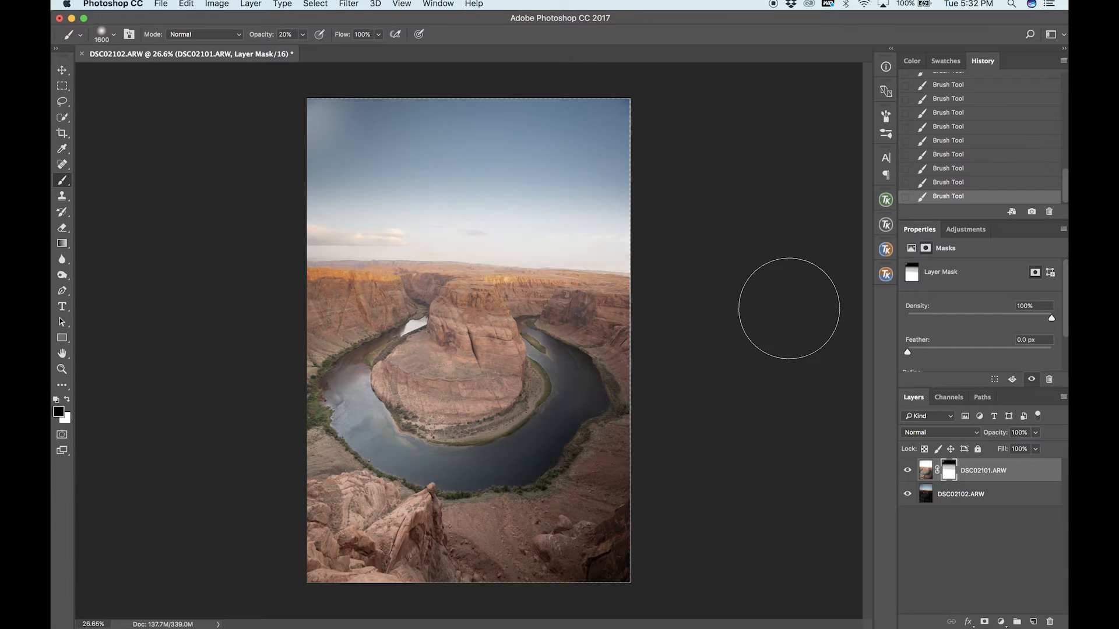
{"action": "mouse_move", "coordinate": [655, 273]}
{"action": "left_mouse_down"}
{"action": "mouse_move", "coordinate": [260, 260]}
{"action": "mouse_move", "coordinate": [750, 255]}
{"action": "mouse_move", "coordinate": [202, 267]}
{"action": "mouse_move", "coordinate": [834, 252]}
{"action": "left_mouse_up"}
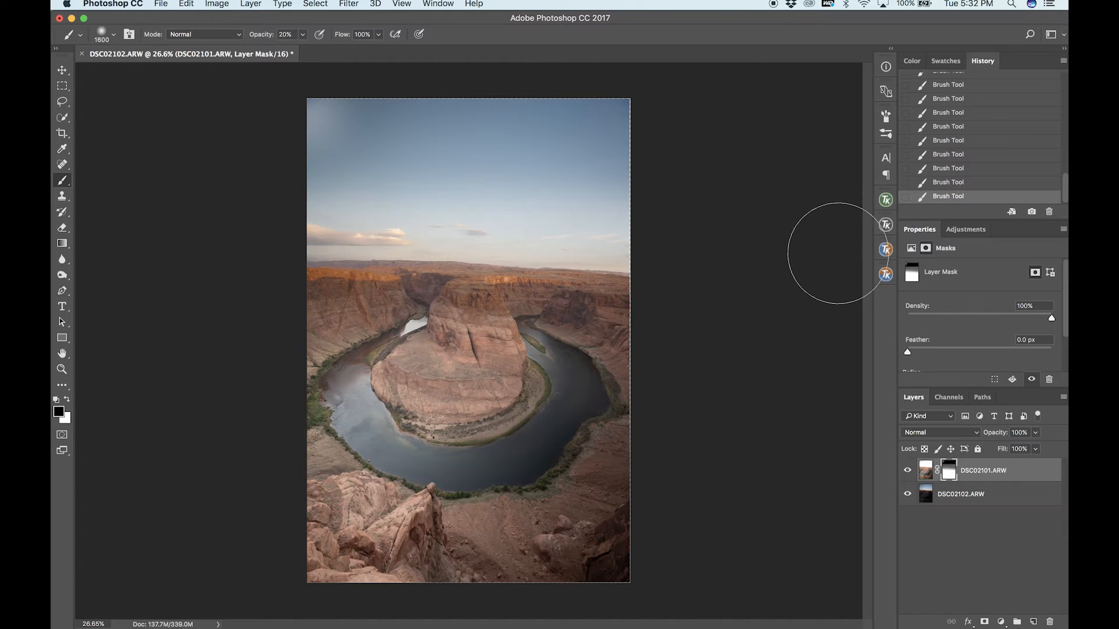
{"action": "key", "text": "x"}
{"action": "mouse_move", "coordinate": [647, 282]}
{"action": "left_mouse_down"}
{"action": "mouse_move", "coordinate": [167, 268]}
{"action": "mouse_move", "coordinate": [767, 333]}
{"action": "left_mouse_up"}
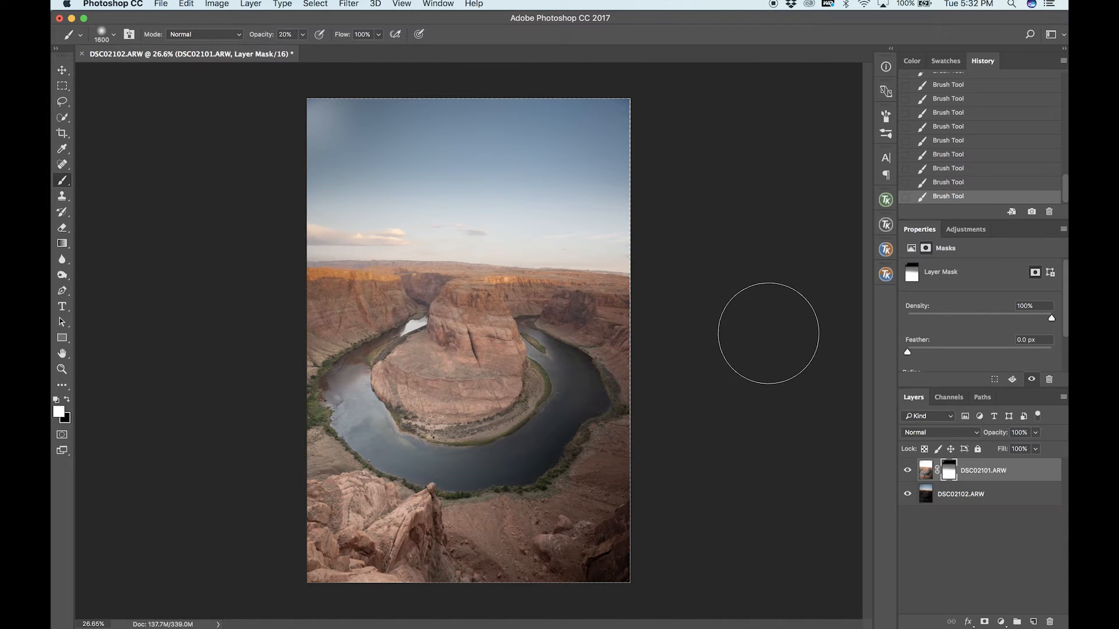
{"action": "key", "text": "x"}
{"action": "left_click_drag", "start_coordinate": [727, 299], "coordinate": [219, 229]}
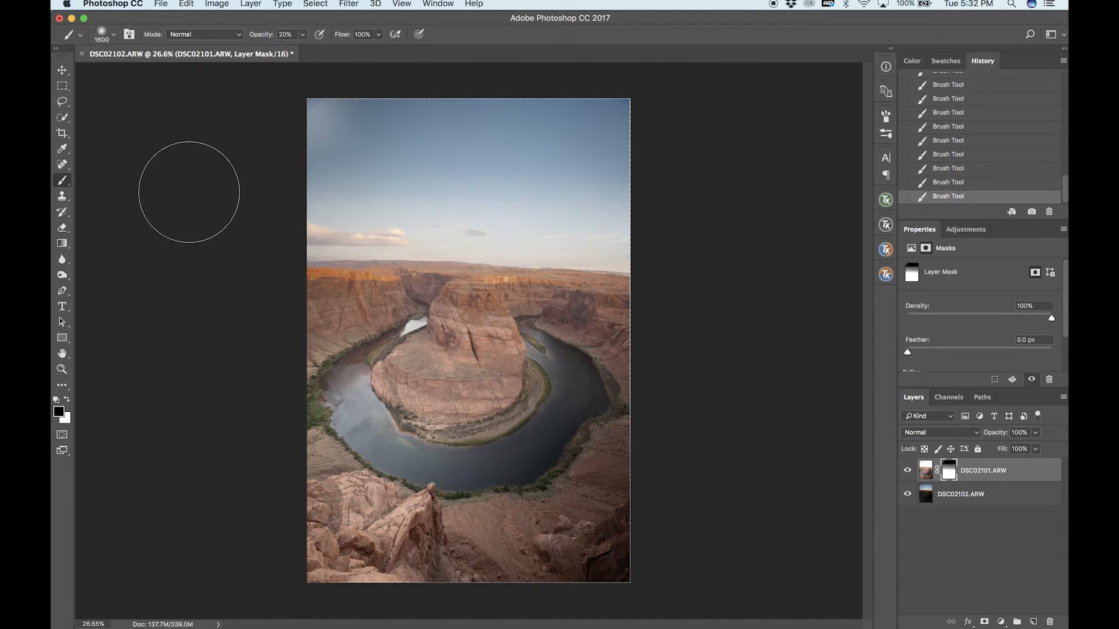
{"action": "left_click_drag", "start_coordinate": [747, 252], "coordinate": [185, 272]}
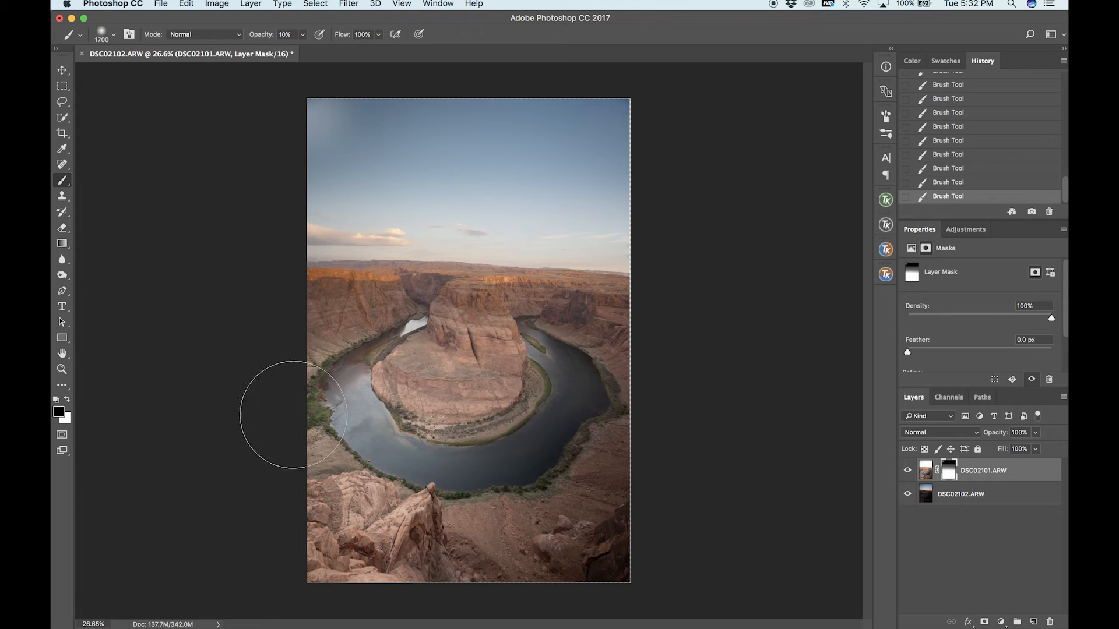
Enlarge the brush to 2100 px at 10% opacity and paint black on the mask across the middle of the canyon.
{"action": "key", "text": "bracketright"}
{"action": "key", "text": "bracketright"}
{"action": "key", "text": "bracketright"}
{"action": "key", "text": "bracketright"}
{"action": "key", "text": "bracketright"}
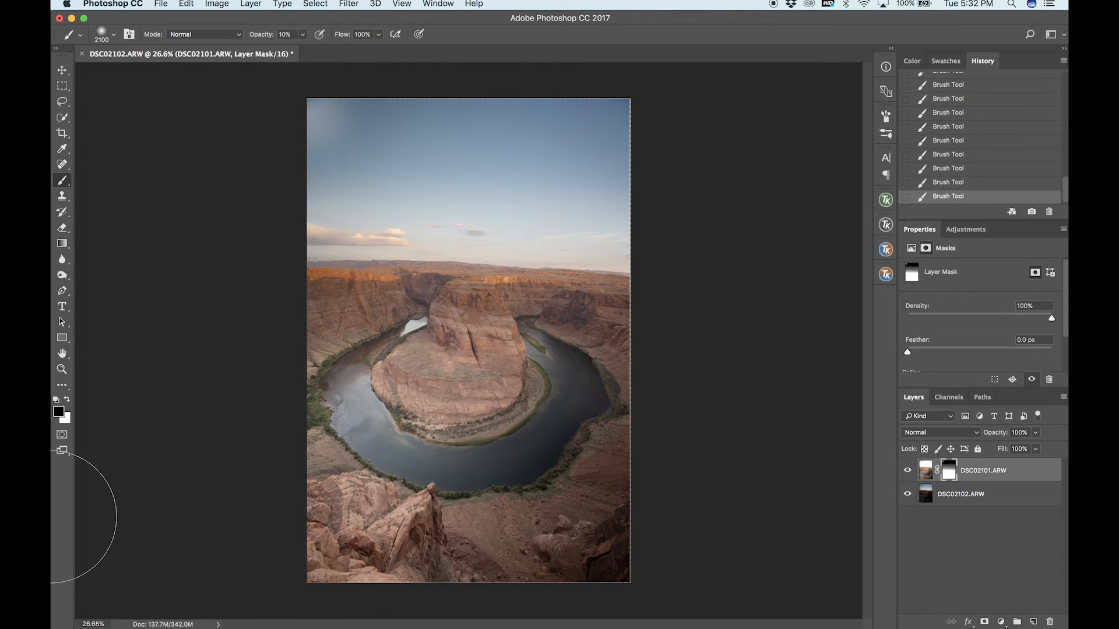
{"action": "left_click_drag", "start_coordinate": [242, 403], "coordinate": [817, 372]}
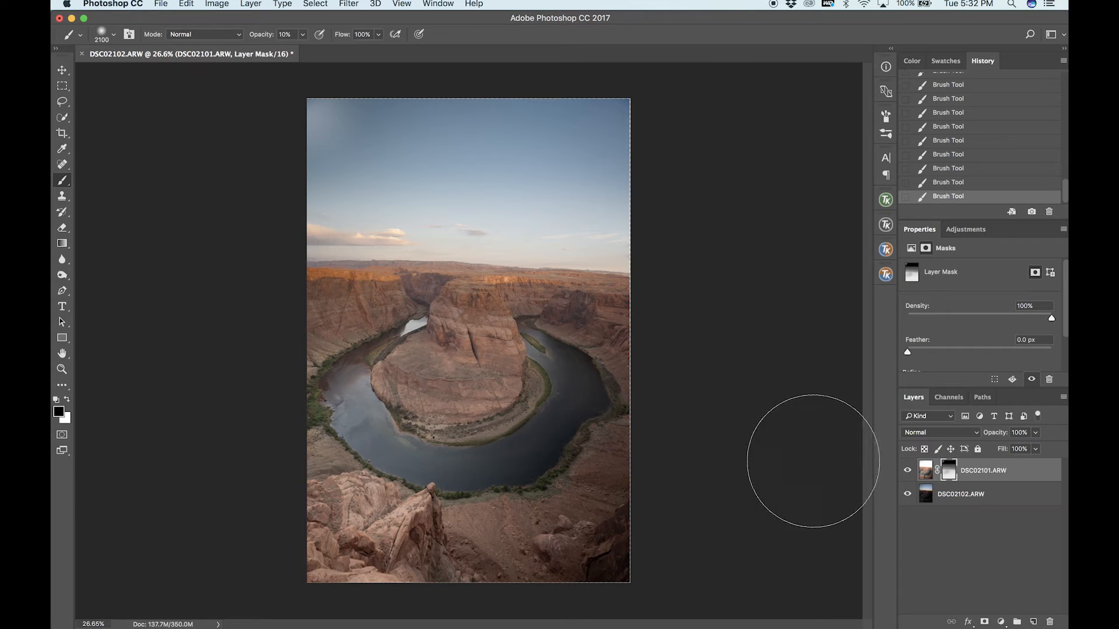
{"action": "right_click", "coordinate": [262, 488]}
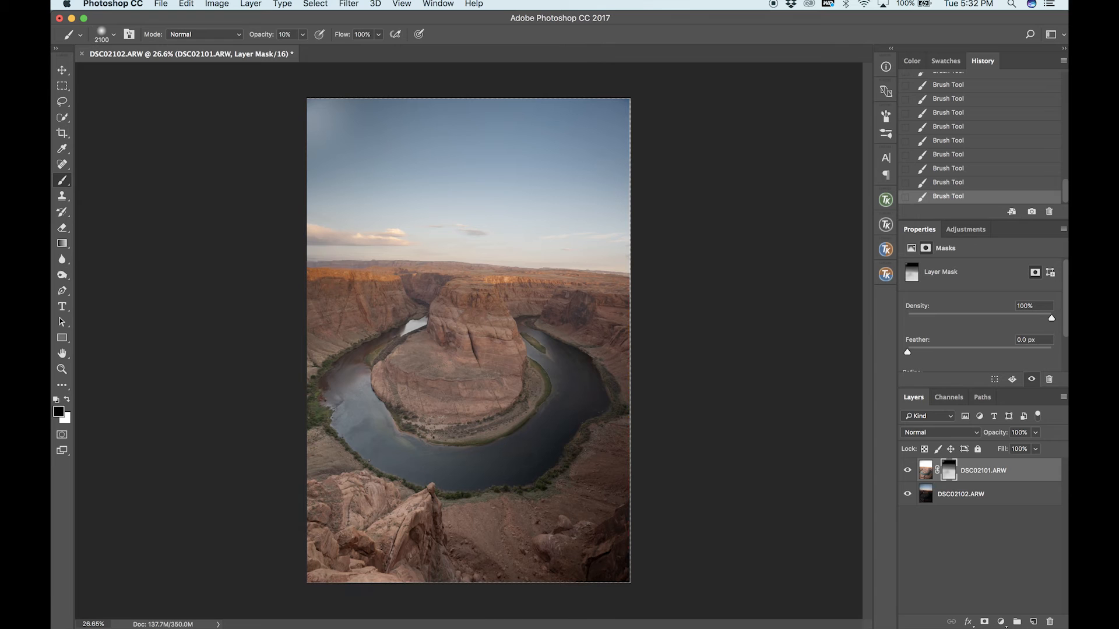
Reduce the brush to 1300 px at 20% opacity and touch up the mask along the horizon with white, followed by black.
{"action": "key", "text": "bracketleft"}
{"action": "key", "text": "bracketleft"}
{"action": "key", "text": "bracketleft"}
{"action": "key", "text": "bracketleft"}
{"action": "key", "text": "bracketleft"}
{"action": "key", "text": "bracketleft"}
{"action": "key", "text": "bracketleft"}
{"action": "key", "text": "bracketleft"}
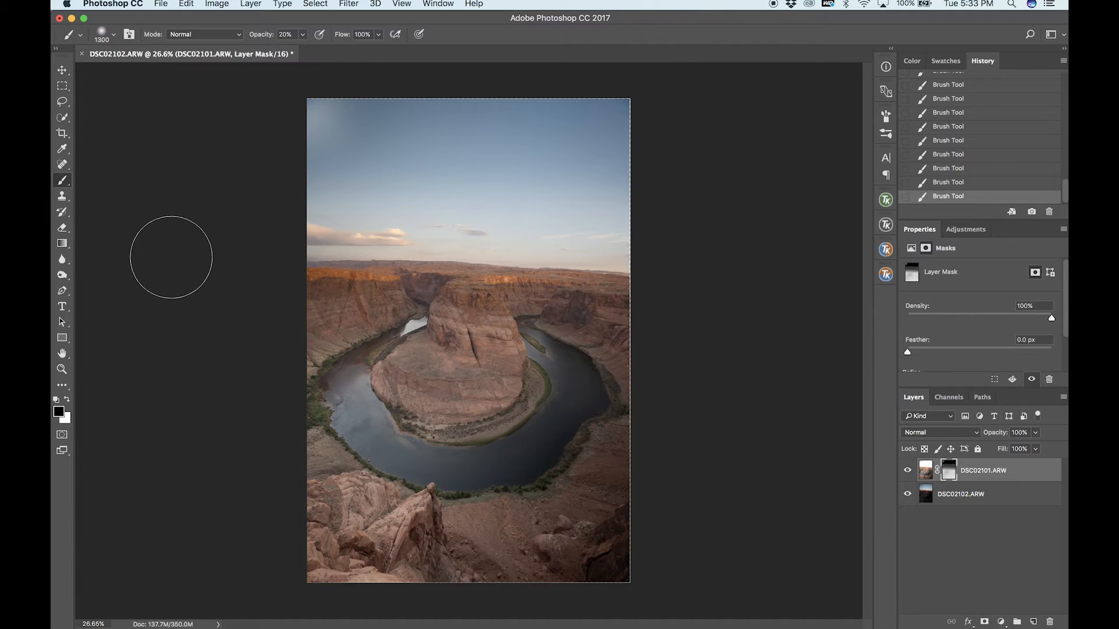
{"action": "key", "text": "x"}
{"action": "mouse_move", "coordinate": [672, 274]}
{"action": "left_mouse_down"}
{"action": "mouse_move", "coordinate": [237, 274]}
{"action": "mouse_move", "coordinate": [880, 274]}
{"action": "left_mouse_up"}
{"action": "left_click_drag", "start_coordinate": [652, 308], "coordinate": [50, 309]}
{"action": "key", "text": "x"}
{"action": "left_click_drag", "start_coordinate": [257, 265], "coordinate": [787, 267]}
{"action": "key", "text": "v"}
{"action": "scroll", "coordinate": [537, 233], "scroll_direction": "up", "scroll_amount": 10}
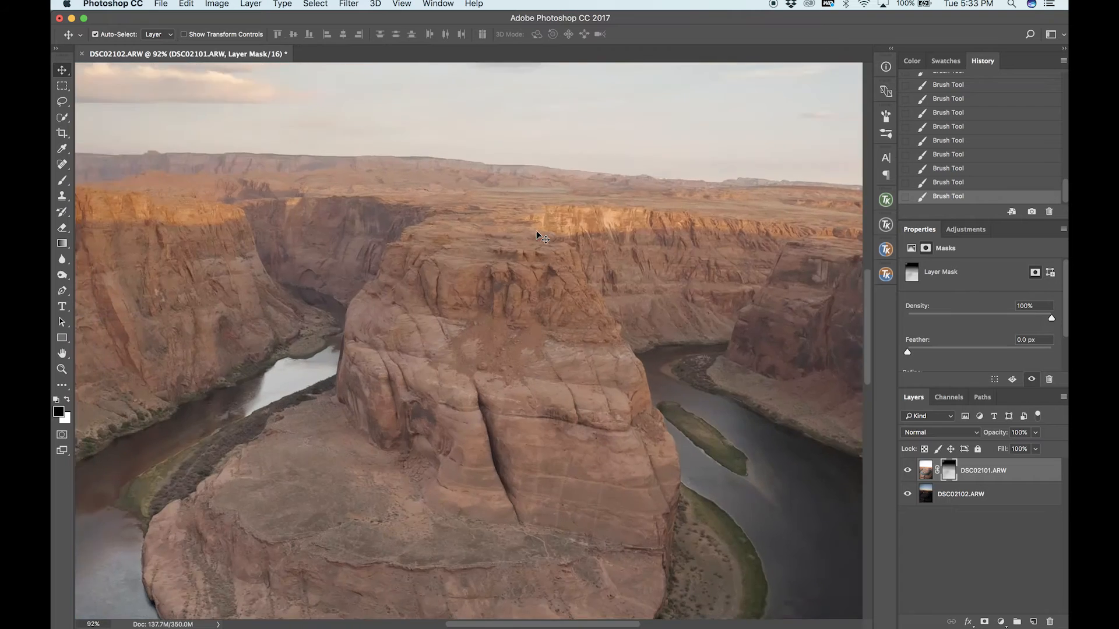
Reduce the brush to 250 px and refine the mask along the horizon with a black stroke across it, followed by a white one.
{"action": "scroll", "coordinate": [353, 354], "scroll_direction": "up", "scroll_amount": 2}
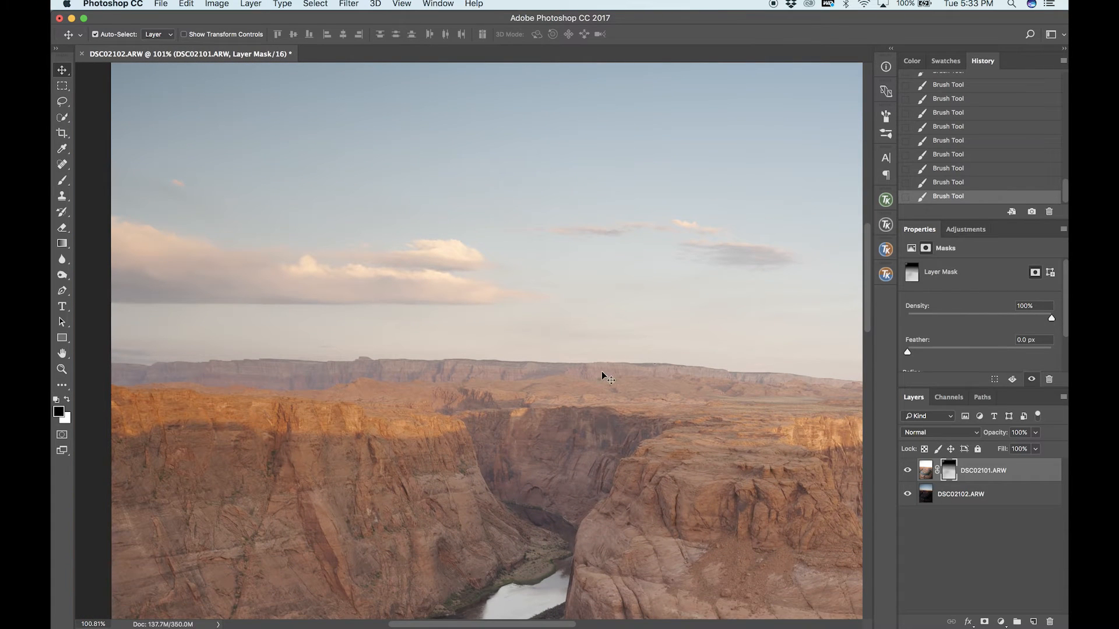
{"action": "key", "text": "b"}
{"action": "key", "text": "bracketleft"}
{"action": "key", "text": "bracketleft"}
{"action": "key", "text": "bracketleft"}
{"action": "key", "text": "bracketleft"}
{"action": "key", "text": "bracketleft"}
{"action": "key", "text": "bracketleft"}
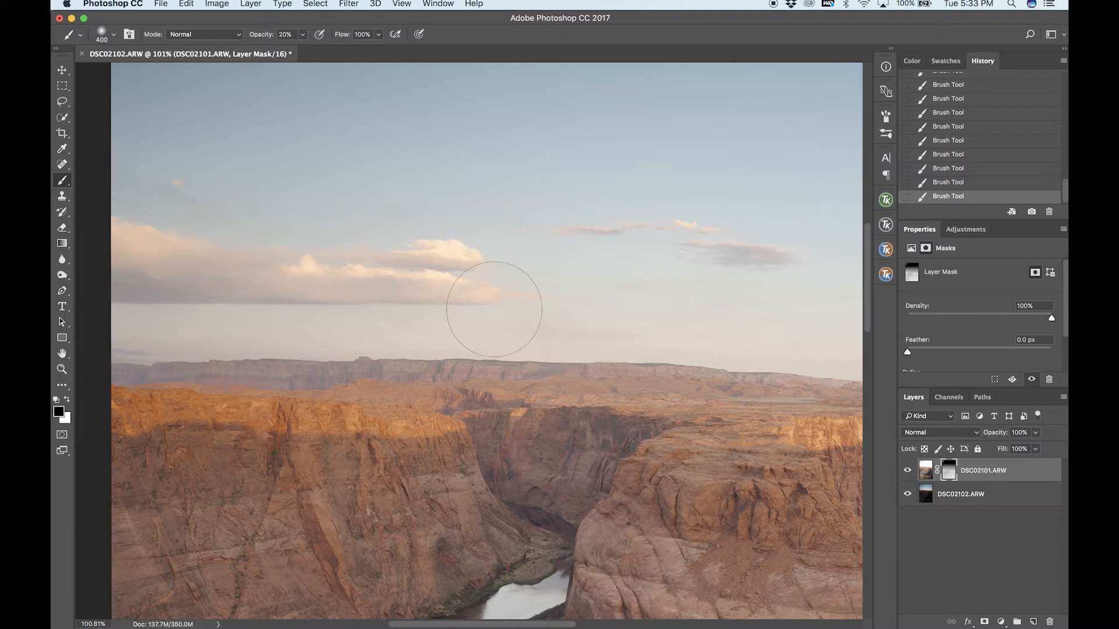
{"action": "mouse_move", "coordinate": [126, 361]}
{"action": "left_mouse_down"}
{"action": "mouse_move", "coordinate": [548, 355]}
{"action": "mouse_move", "coordinate": [796, 376]}
{"action": "left_mouse_up"}
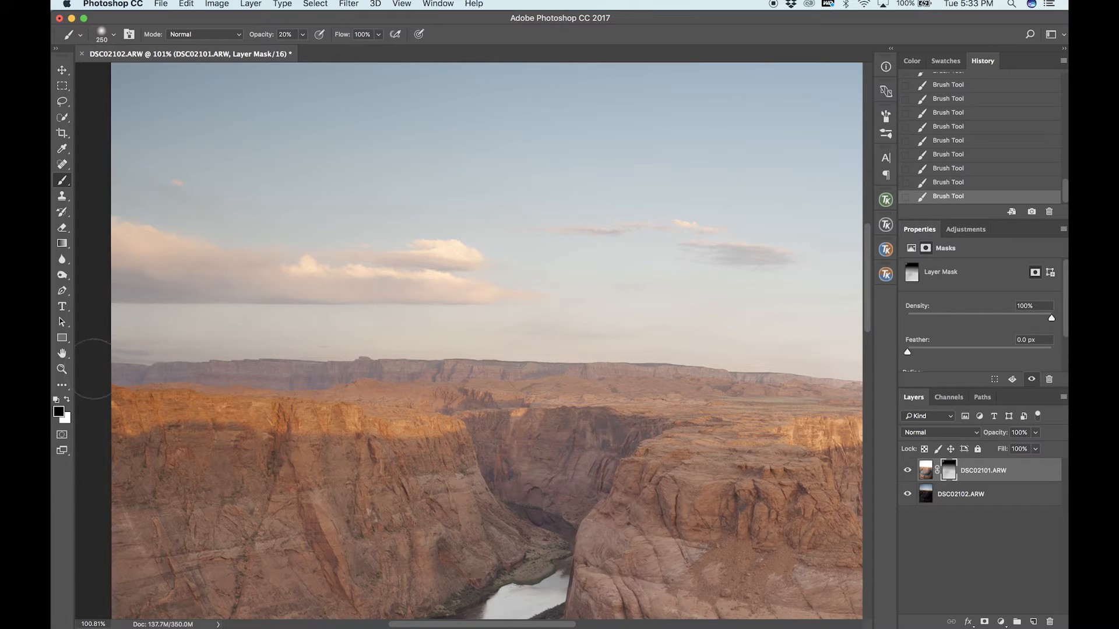
{"action": "key", "text": "x"}
{"action": "mouse_move", "coordinate": [787, 376]}
{"action": "left_mouse_down"}
{"action": "mouse_move", "coordinate": [73, 346]}
{"action": "mouse_move", "coordinate": [797, 373]}
{"action": "mouse_move", "coordinate": [433, 366]}
{"action": "mouse_move", "coordinate": [323, 345]}
{"action": "mouse_move", "coordinate": [98, 344]}
{"action": "left_mouse_up"}
{"action": "key", "text": "x"}
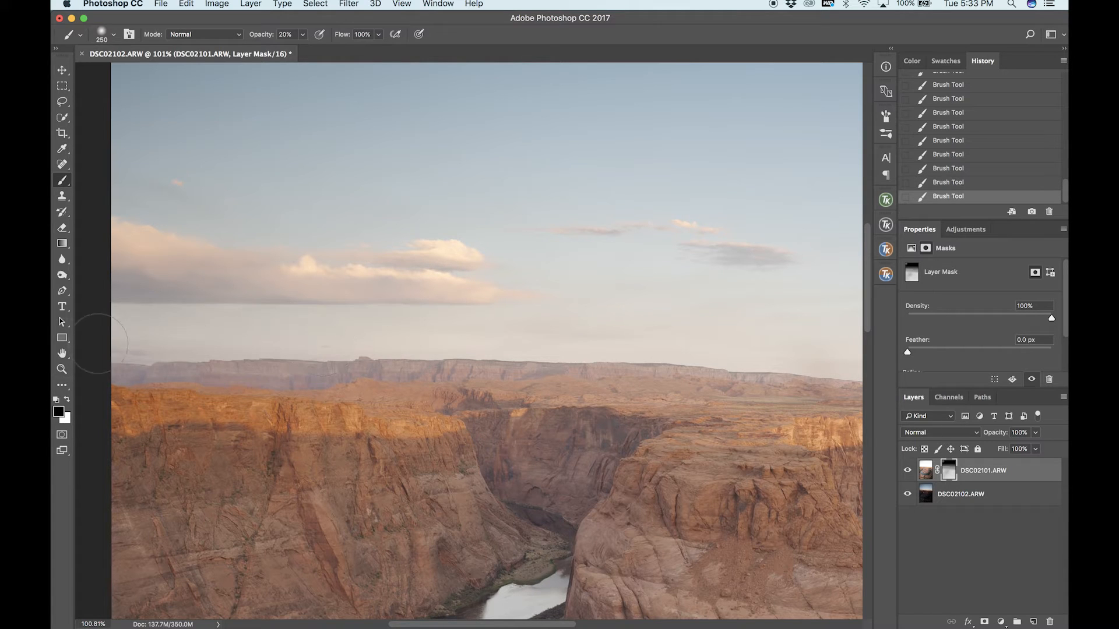
Touch up the mask along the remaining right-hand stretch of the horizon with black, followed by white.
{"action": "scroll", "coordinate": [348, 350], "scroll_direction": "right", "scroll_amount": 10}
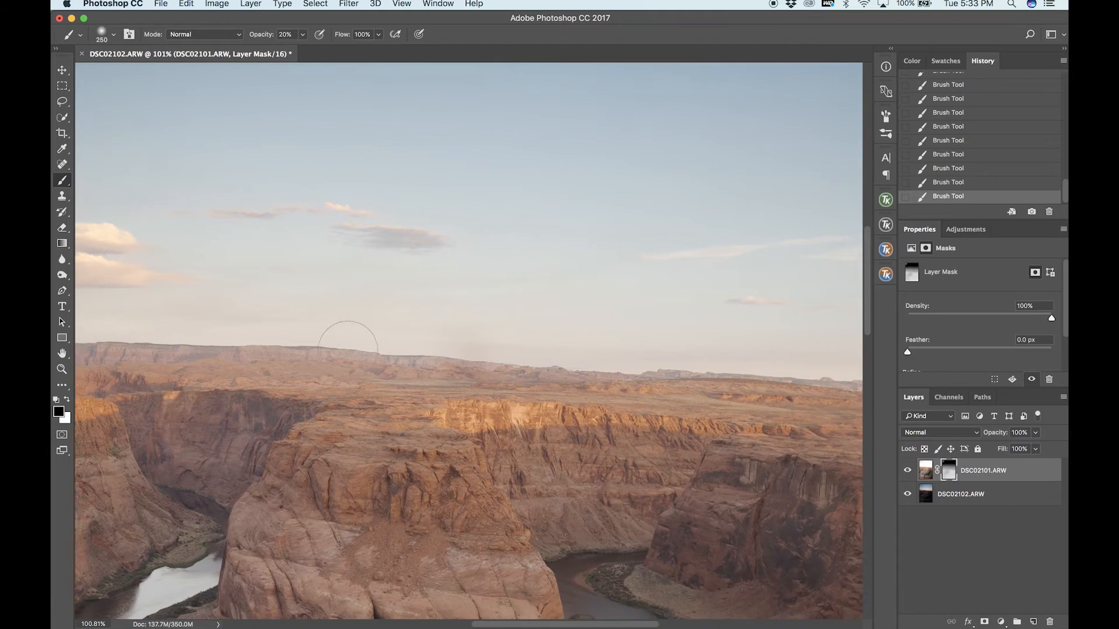
{"action": "mouse_move", "coordinate": [109, 351]}
{"action": "left_mouse_down"}
{"action": "mouse_move", "coordinate": [814, 391]}
{"action": "mouse_move", "coordinate": [175, 362]}
{"action": "mouse_move", "coordinate": [111, 329]}
{"action": "left_mouse_up"}
{"action": "key", "text": "x"}
{"action": "mouse_move", "coordinate": [204, 344]}
{"action": "left_mouse_down"}
{"action": "mouse_move", "coordinate": [629, 379]}
{"action": "mouse_move", "coordinate": [844, 412]}
{"action": "mouse_move", "coordinate": [559, 385]}
{"action": "left_mouse_up"}
Enlarge the brush to 1600 px and paint black on the mask over the lower canyon and foreground to darken their edges.
{"action": "key", "text": "super+0"}
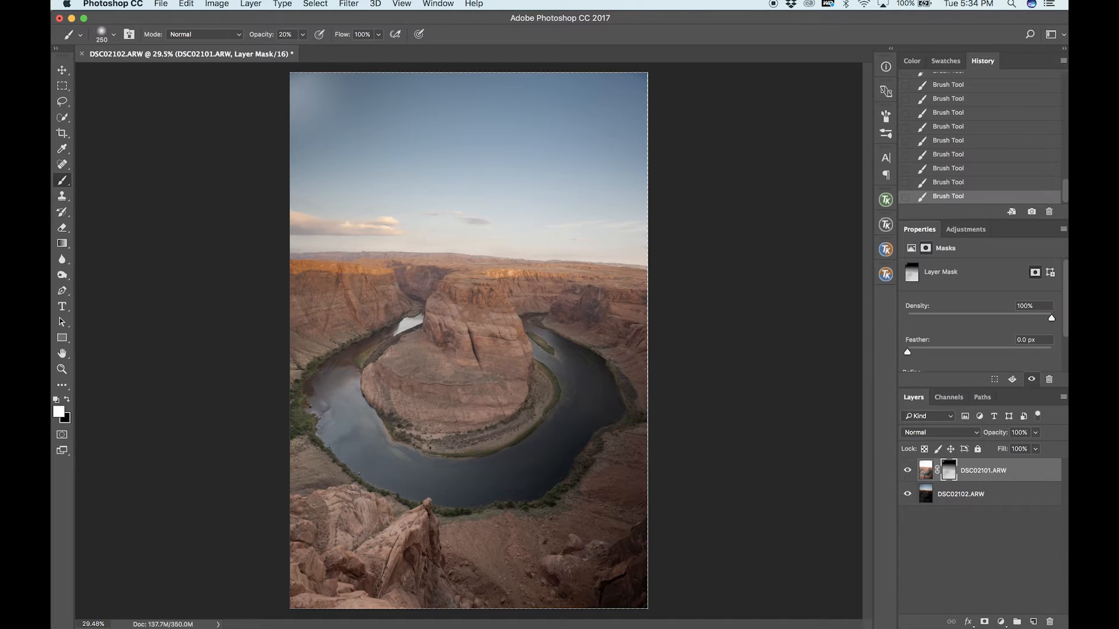
{"action": "key", "text": "super+minus"}
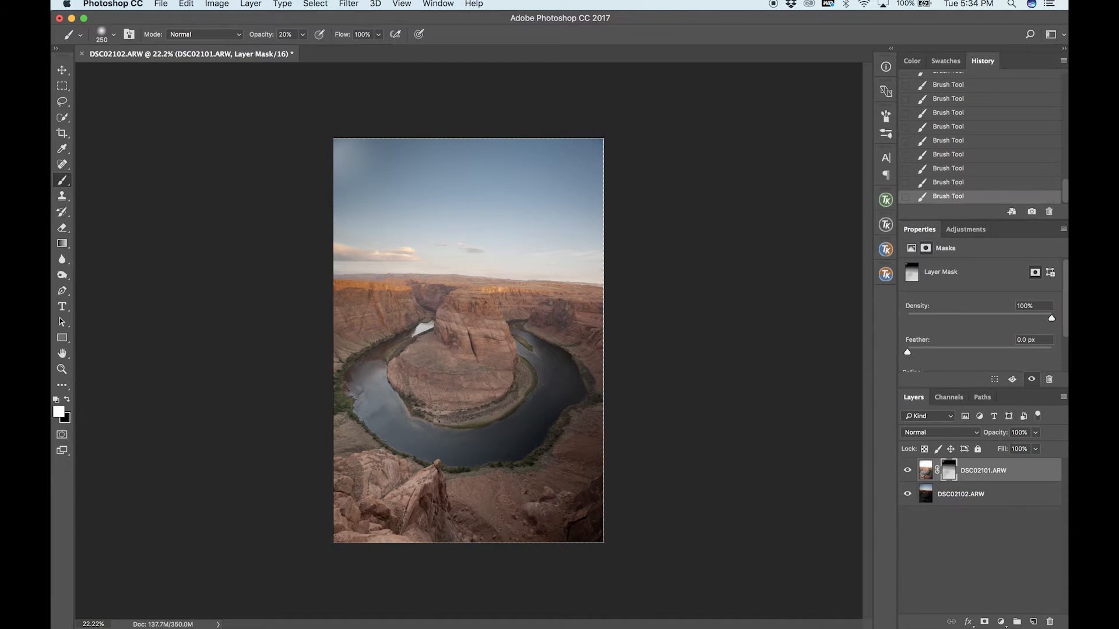
{"action": "scroll", "coordinate": [380, 222], "scroll_direction": "up", "scroll_amount": 2}
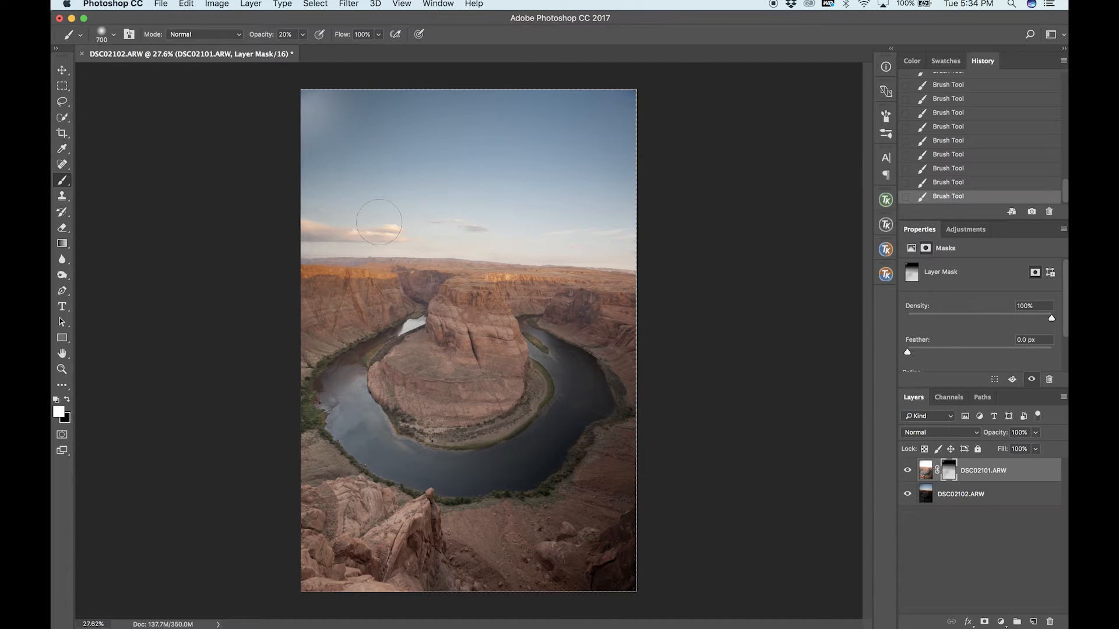
{"action": "key", "text": "bracketright"}
{"action": "key", "text": "bracketright"}
{"action": "key", "text": "bracketright"}
{"action": "key", "text": "bracketright"}
{"action": "key", "text": "bracketright"}
{"action": "key", "text": "bracketright"}
{"action": "key", "text": "bracketright"}
{"action": "key", "text": "bracketright"}
{"action": "key", "text": "x"}
{"action": "mouse_move", "coordinate": [691, 343]}
{"action": "left_mouse_down"}
{"action": "mouse_move", "coordinate": [235, 352]}
{"action": "mouse_move", "coordinate": [775, 432]}
{"action": "left_mouse_up"}
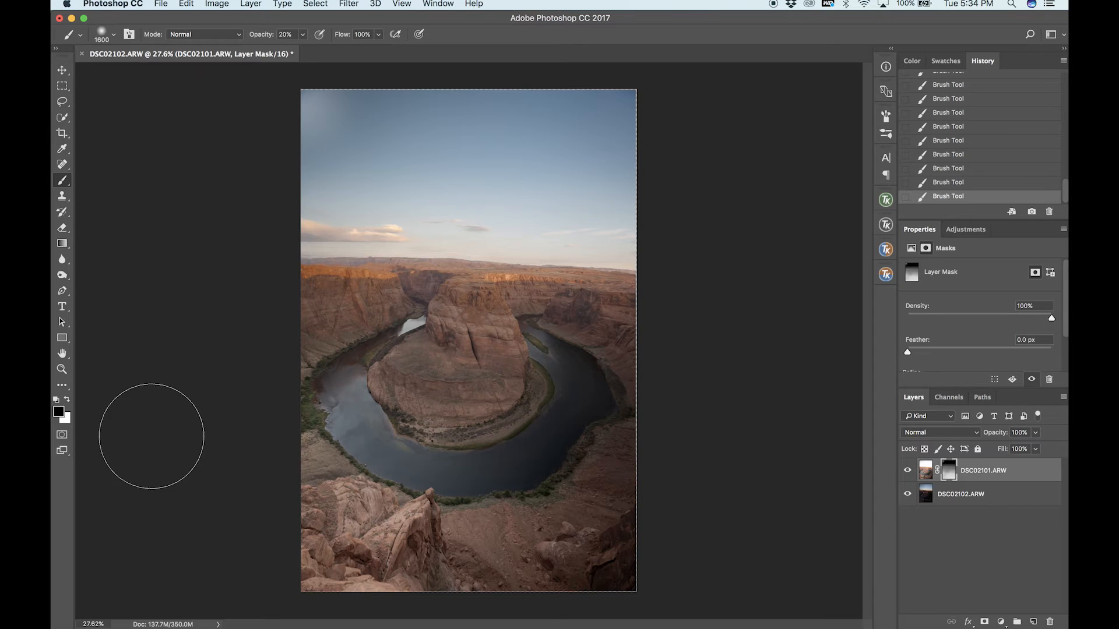
{"action": "mouse_move", "coordinate": [219, 444]}
{"action": "left_mouse_down"}
{"action": "mouse_move", "coordinate": [295, 475]}
{"action": "mouse_move", "coordinate": [711, 554]}
{"action": "mouse_move", "coordinate": [158, 520]}
{"action": "mouse_move", "coordinate": [371, 577]}
{"action": "mouse_move", "coordinate": [290, 529]}
{"action": "mouse_move", "coordinate": [246, 535]}
{"action": "left_mouse_up"}
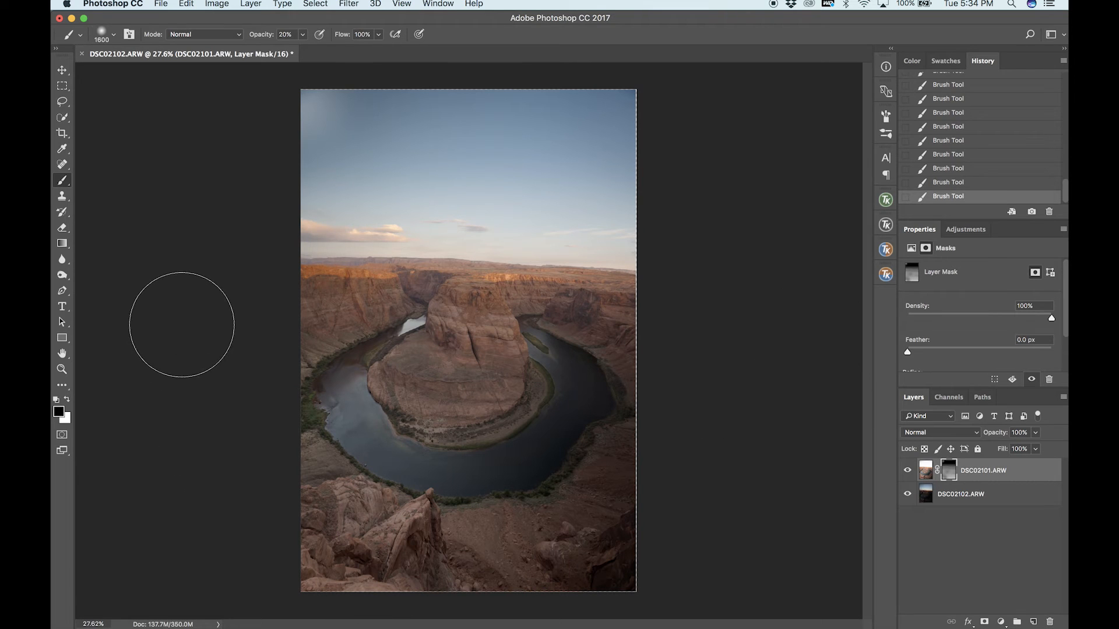
Stamp all visible layers into a new merged layer on top of the stack.
{"action": "key", "text": "v"}
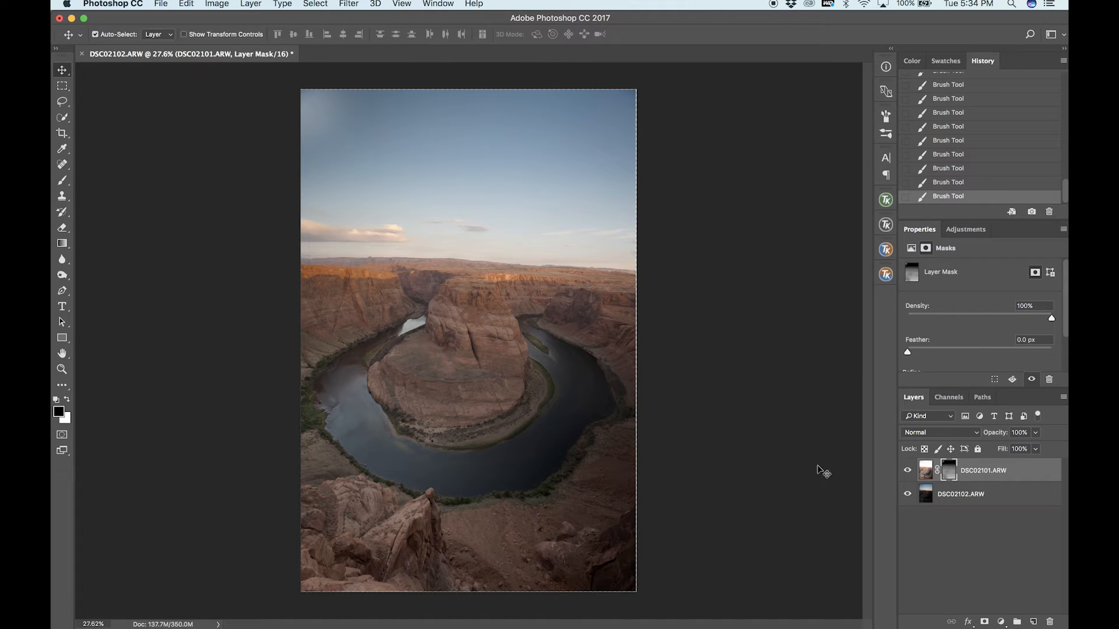
{"action": "key", "text": "super+alt"}
{"action": "key", "text": "super+alt+shift+e"}
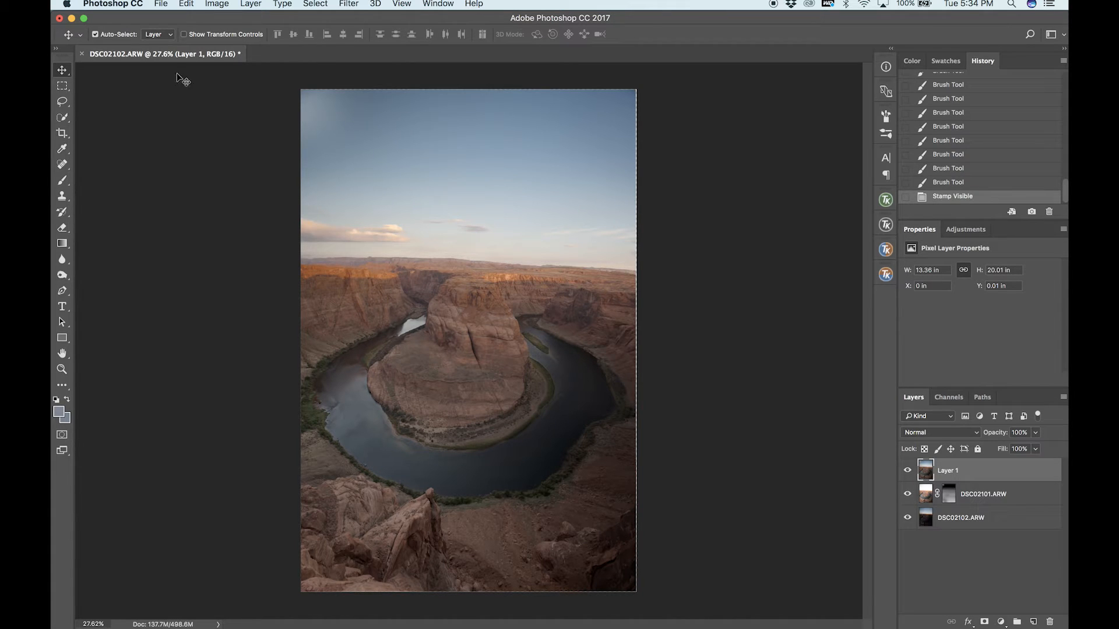
Free-transform the merged layer to 103.34% width and 102.42% height so it extends past all four canvas edges.
{"action": "key", "text": "ctrl+t"}
{"action": "left_click_drag", "start_coordinate": [637, 341], "coordinate": [642, 341]}
{"action": "left_click_drag", "start_coordinate": [474, 590], "coordinate": [474, 597]}
{"action": "left_click_drag", "start_coordinate": [300, 344], "coordinate": [289, 344]}
{"action": "left_click_drag", "start_coordinate": [470, 90], "coordinate": [469, 83]}
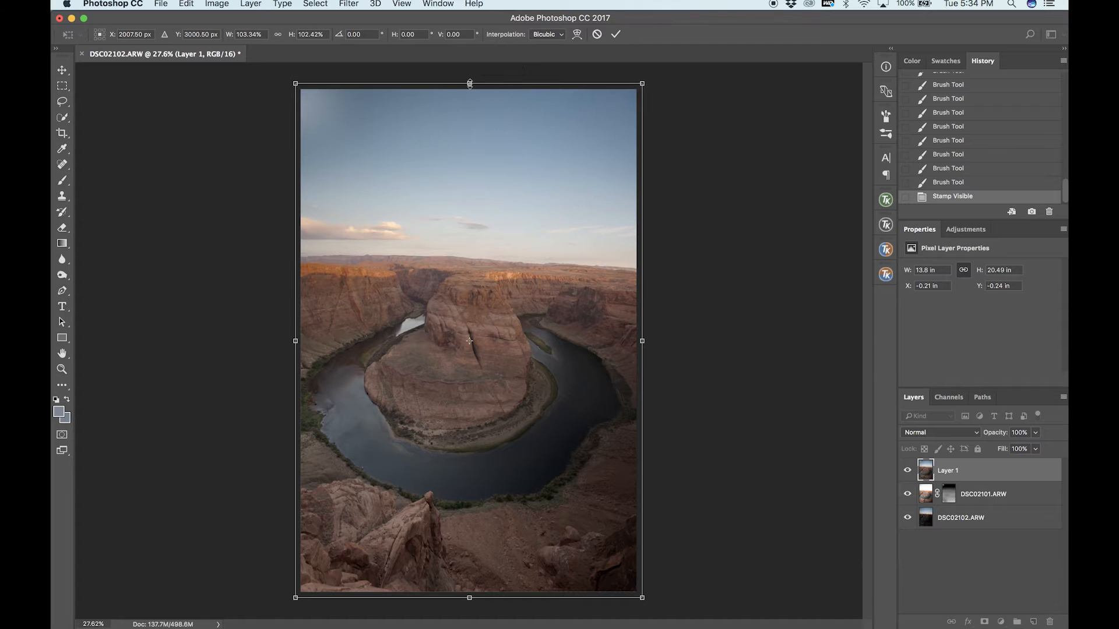
{"action": "key", "text": "Return"}
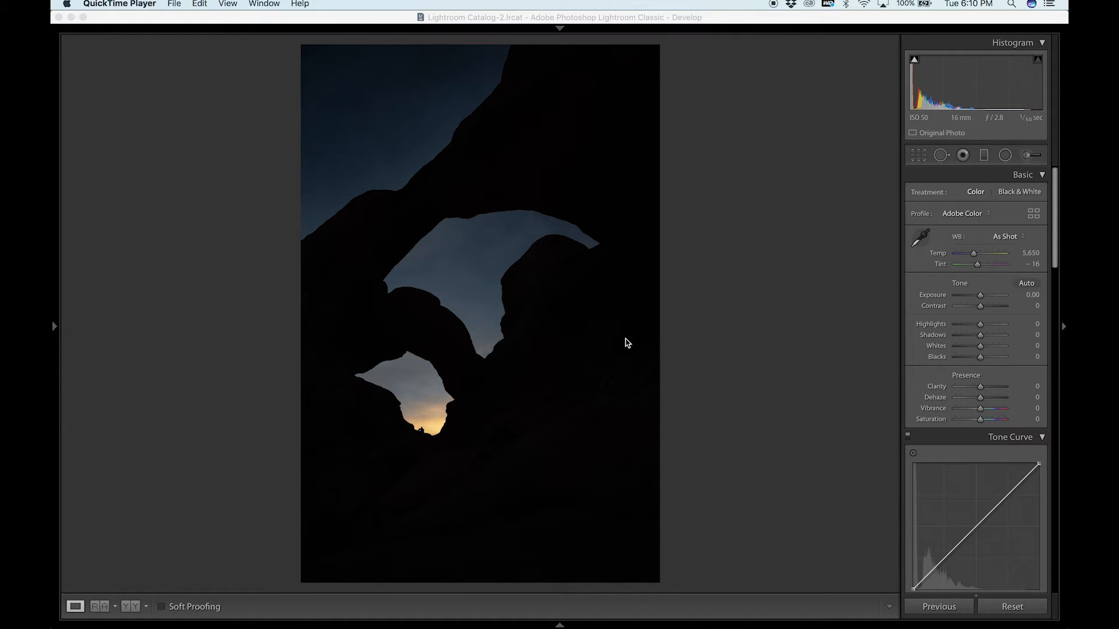
Switch to Lightroom and examine the three bracketed arch exposures, zooming in on the bright sky in the lower arch opening.
{"action": "left_click", "coordinate": [427, 418]}
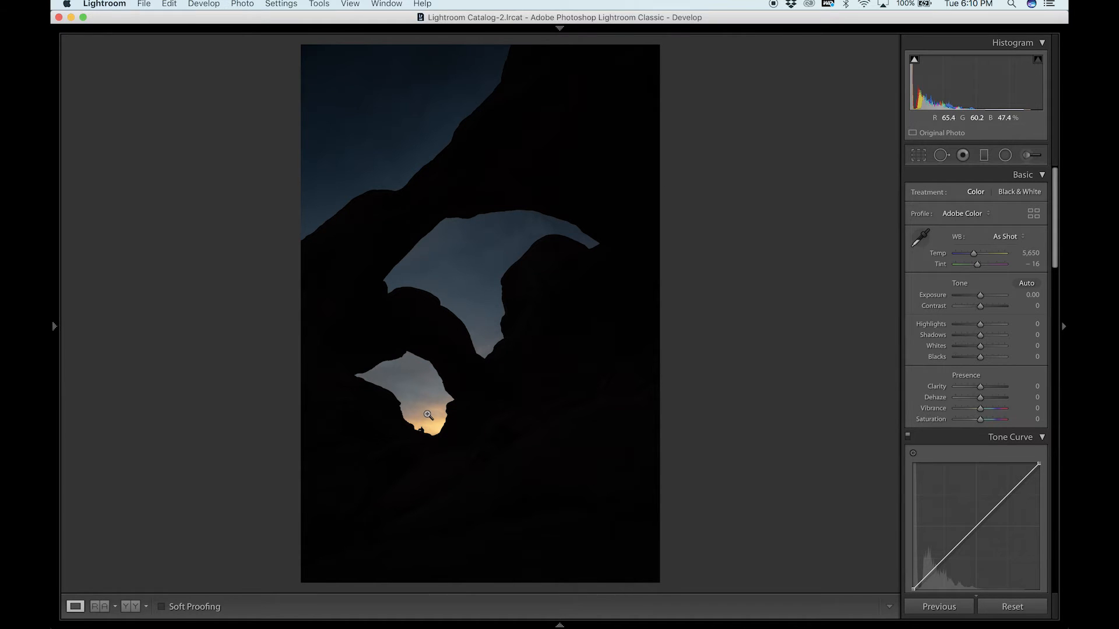
{"action": "left_click", "coordinate": [405, 405]}
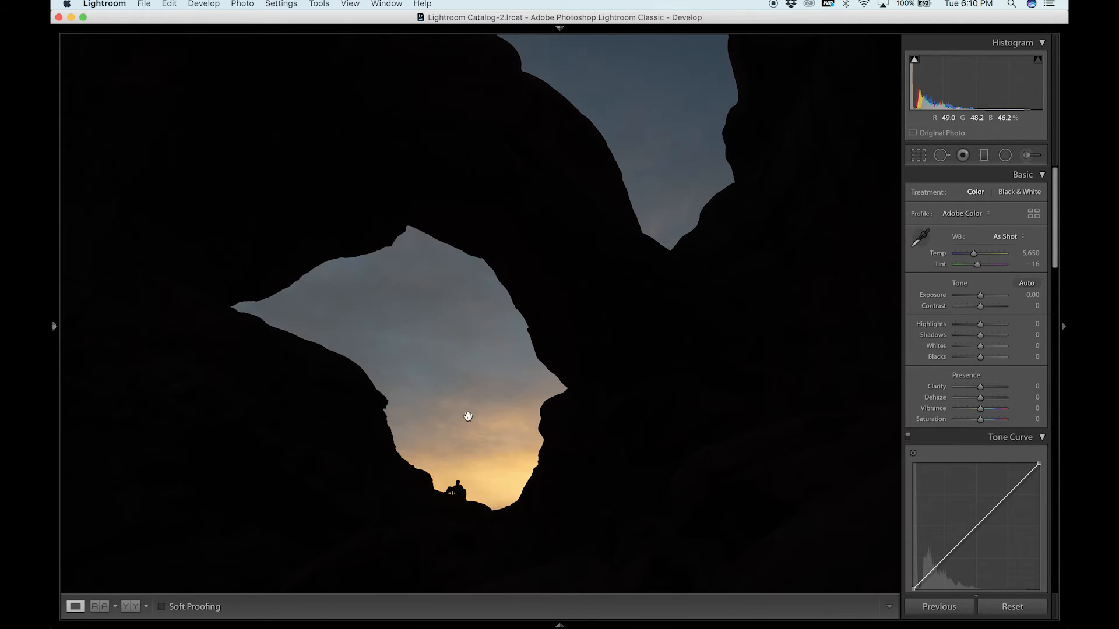
{"action": "left_click", "coordinate": [564, 472]}
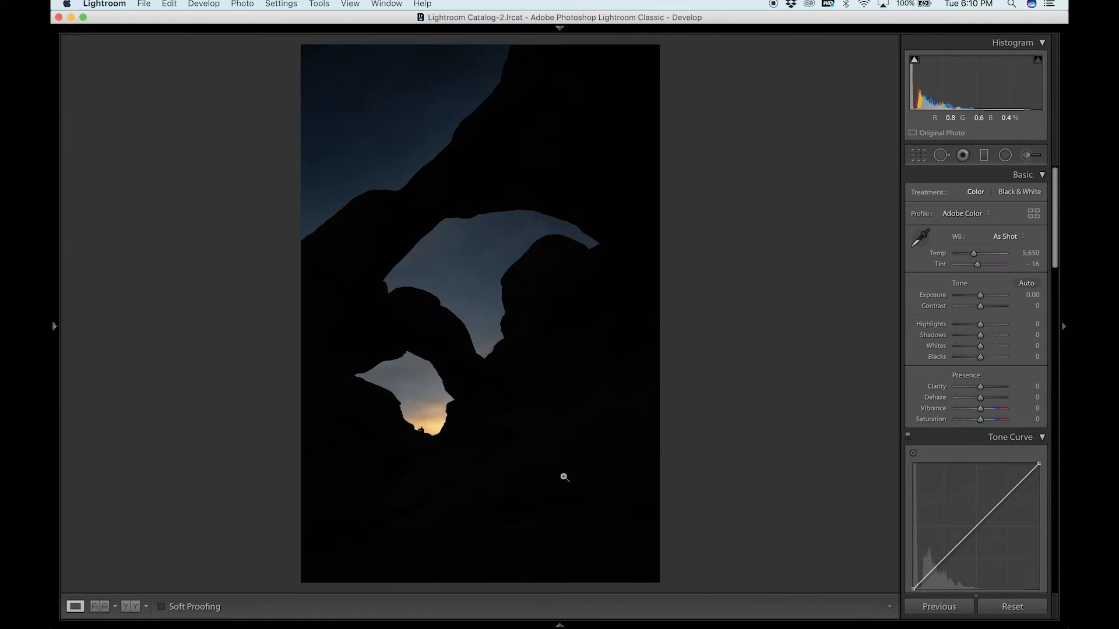
{"action": "key", "text": "Right"}
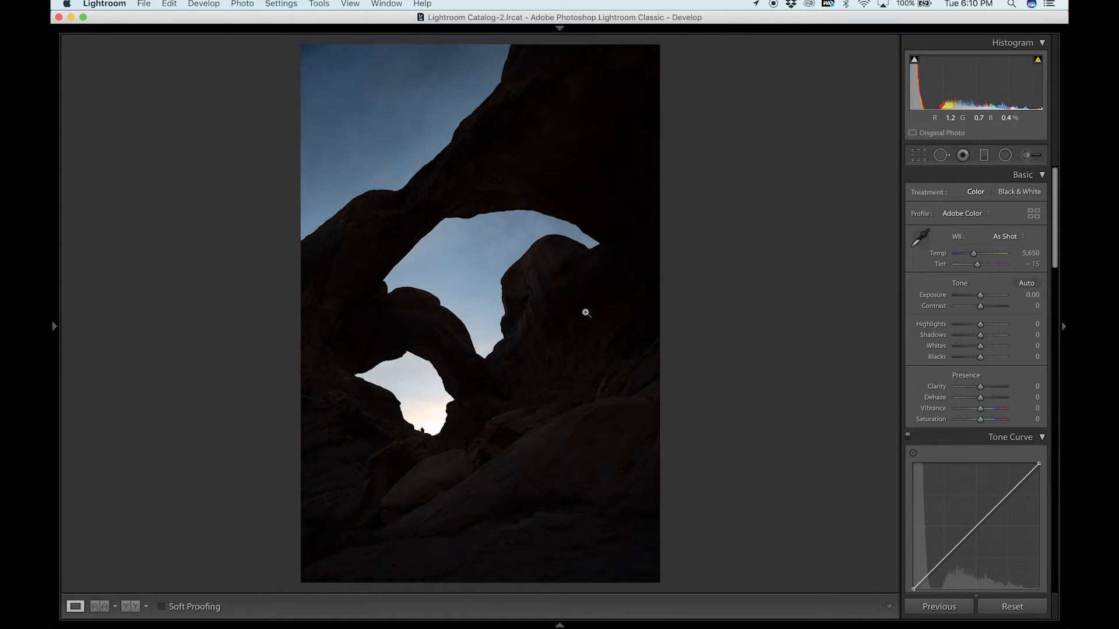
{"action": "key", "text": "Right"}
{"action": "key", "text": "Left"}
{"action": "left_click", "coordinate": [415, 450]}
{"action": "left_click", "coordinate": [479, 310]}
{"action": "key", "text": "Right"}
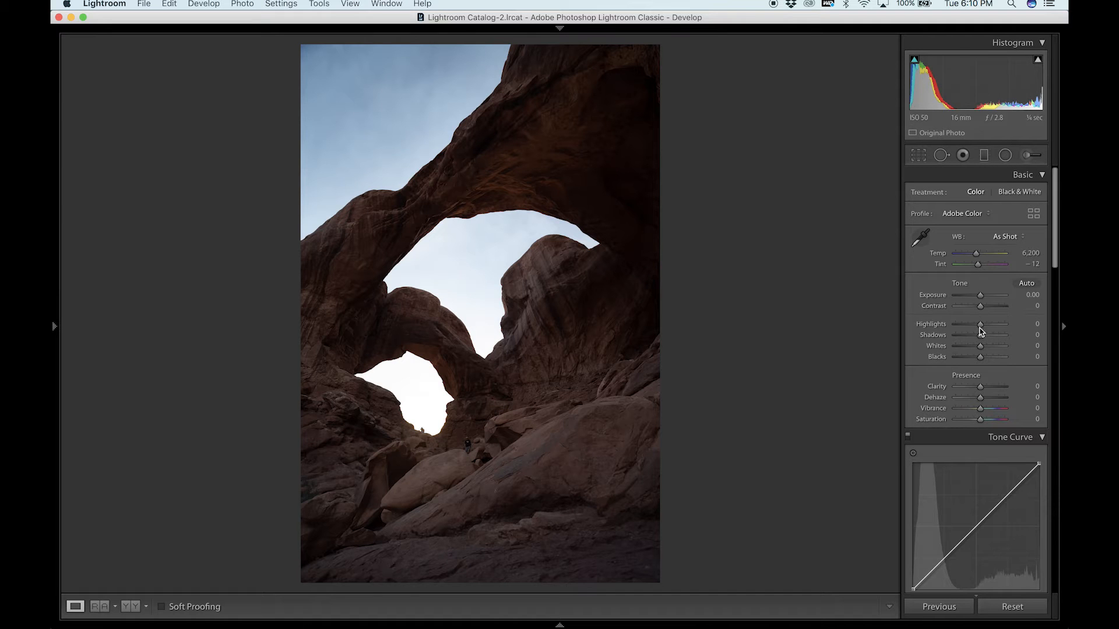
Try lowering Highlights to -100 on the brightest arch exposure, inspect the sky through the arch up close, and undo the adjustment.
{"action": "left_click_drag", "start_coordinate": [980, 330], "coordinate": [894, 328]}
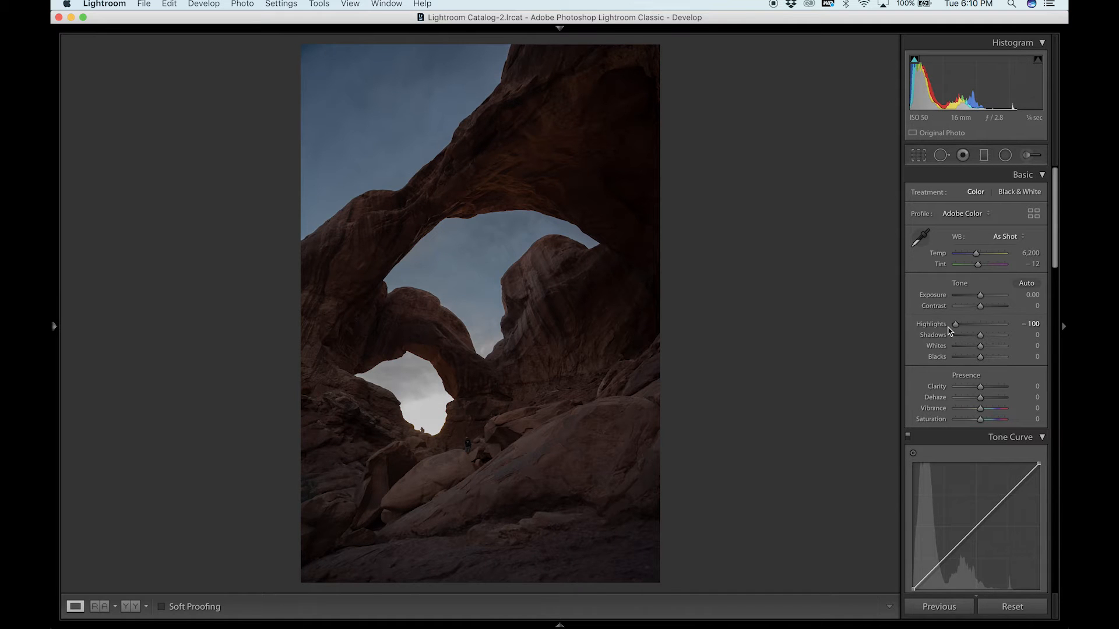
{"action": "left_click", "coordinate": [434, 419]}
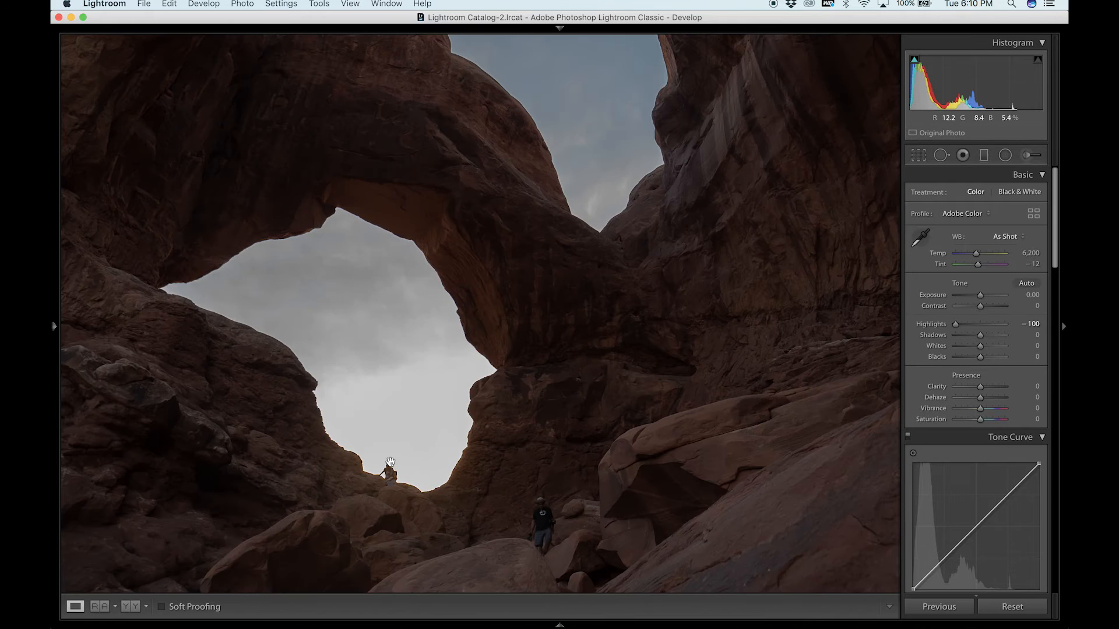
{"action": "left_click", "coordinate": [452, 437]}
{"action": "key", "text": "super+z"}
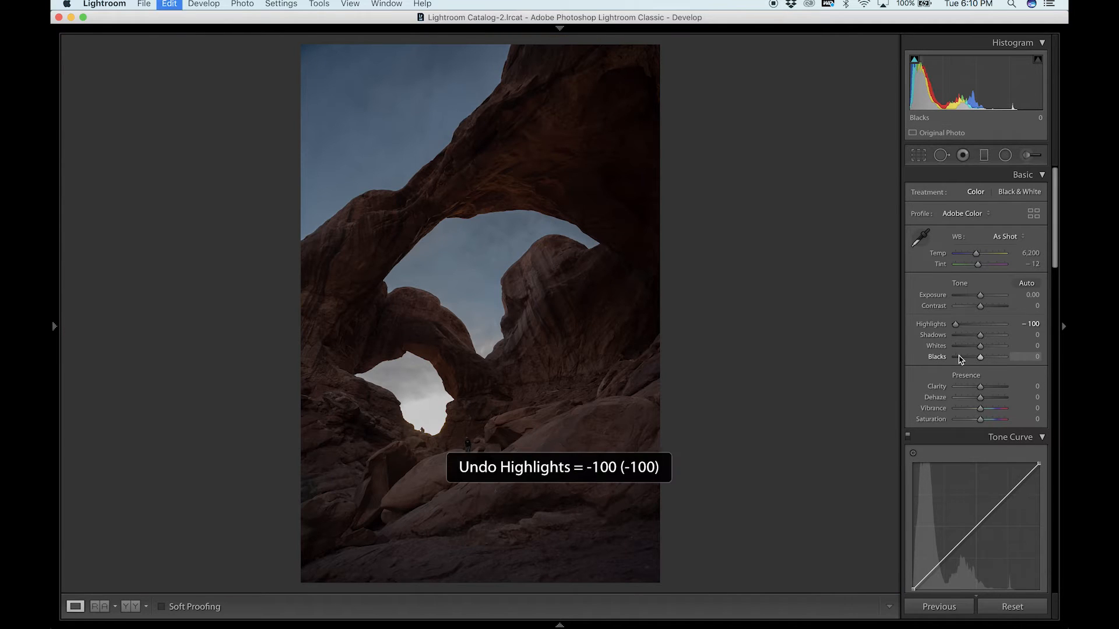
Send the bracketed arch exposures from the filmstrip to Photoshop as layers of one document.
{"action": "mouse_move", "coordinate": [602, 625]}
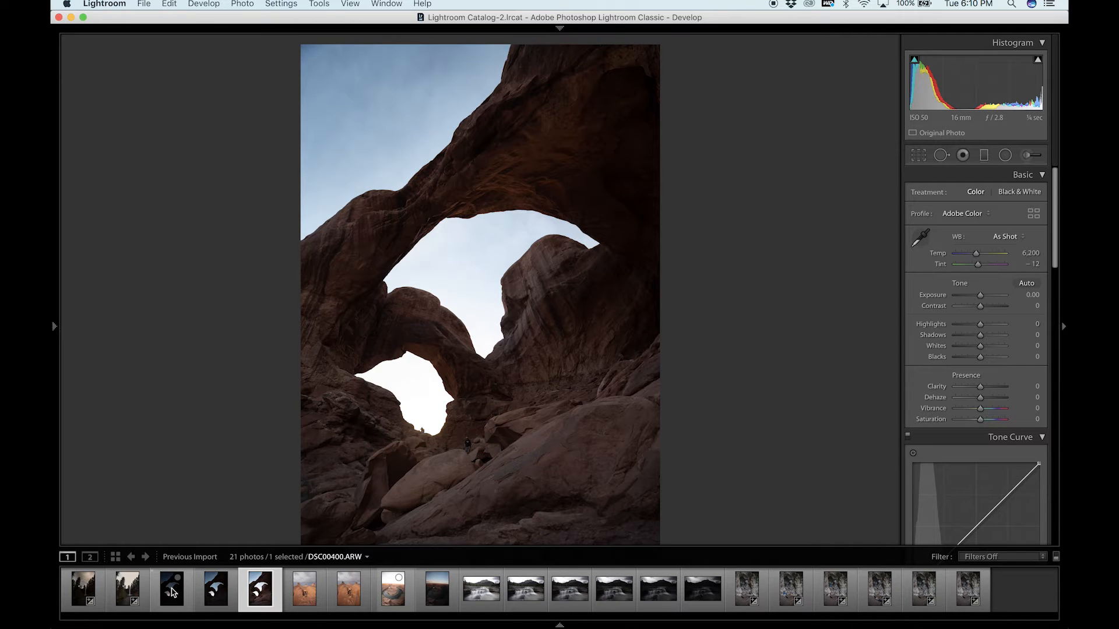
{"action": "right_click", "coordinate": [173, 593]}
{"action": "mouse_move", "coordinate": [300, 357]}
{"action": "left_click", "coordinate": [380, 424]}
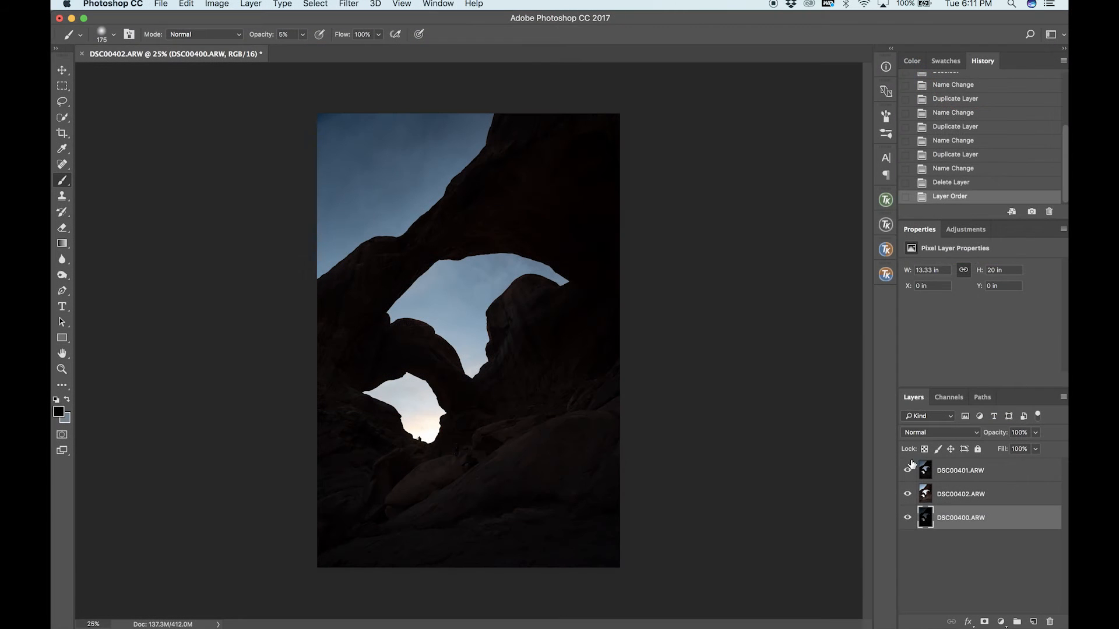
Compare the image with the DSC00401.ARW layer hidden and shown, and make that layer active.
{"action": "left_click", "coordinate": [908, 471]}
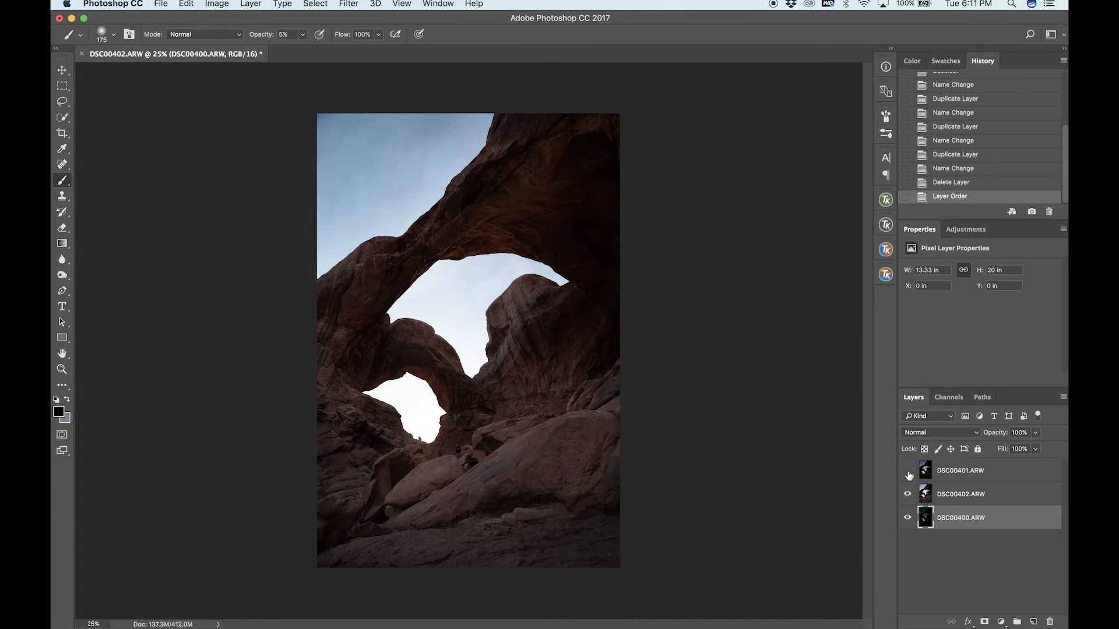
{"action": "left_click", "coordinate": [908, 472]}
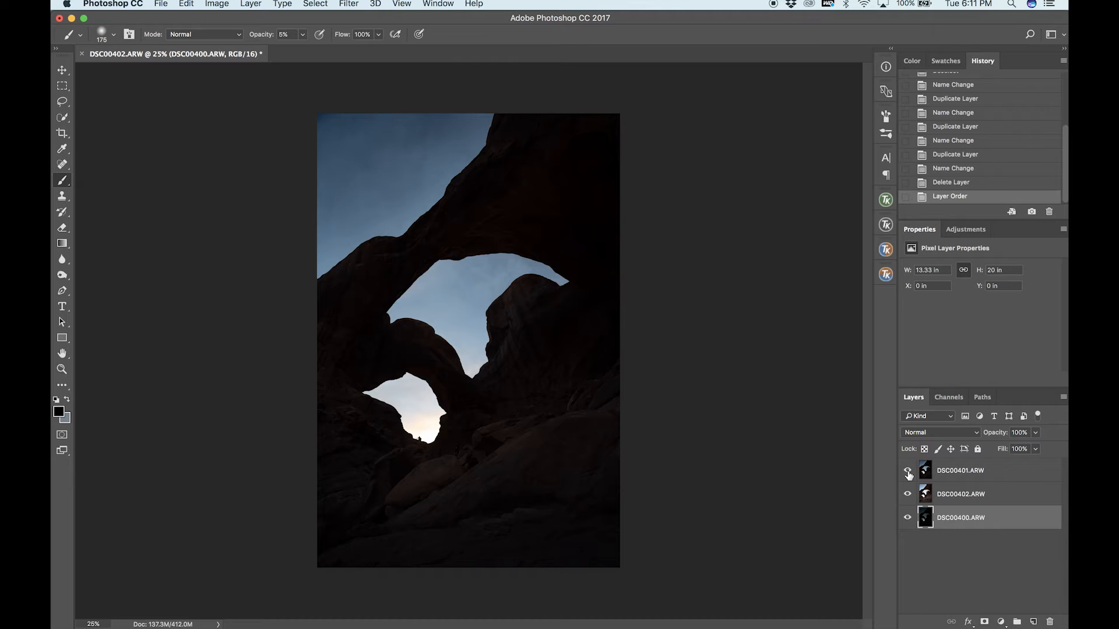
{"action": "left_click", "coordinate": [954, 479]}
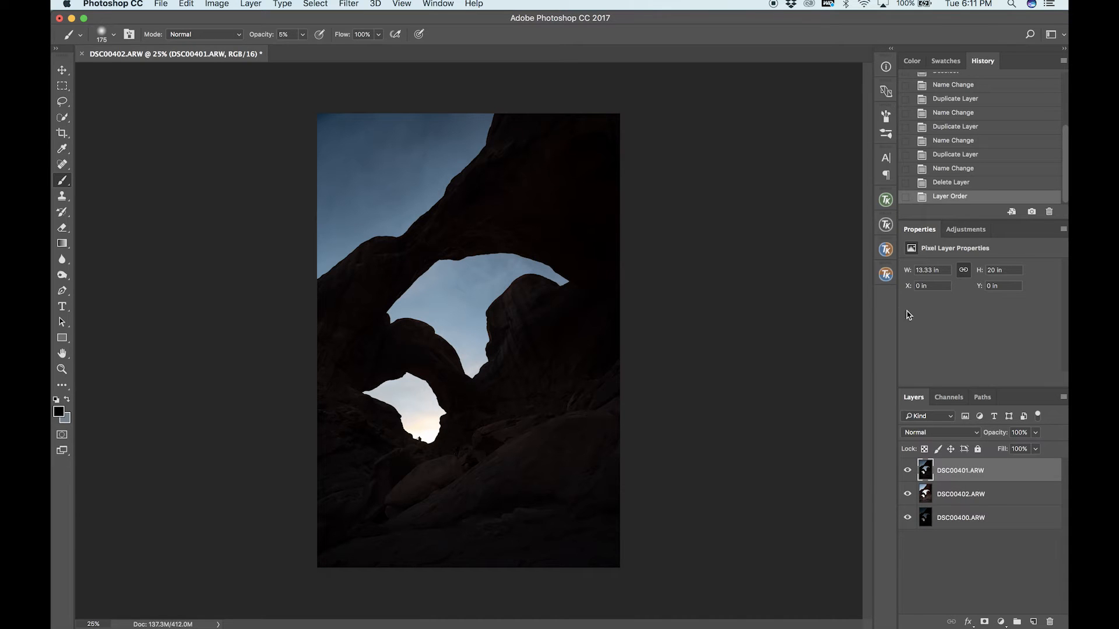
Compare the Lights-2 and Lights-1 luminosity masks of DSC00401.ARW in TK RapidMask2, settling on Lights-1.
{"action": "left_click", "coordinate": [887, 201]}
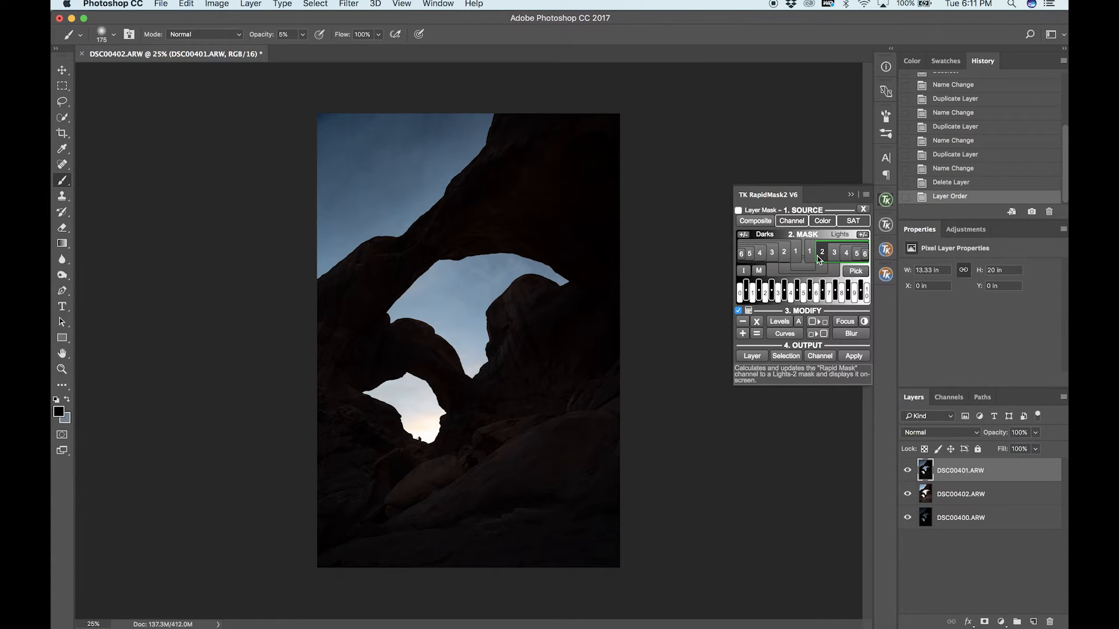
{"action": "left_click", "coordinate": [820, 254]}
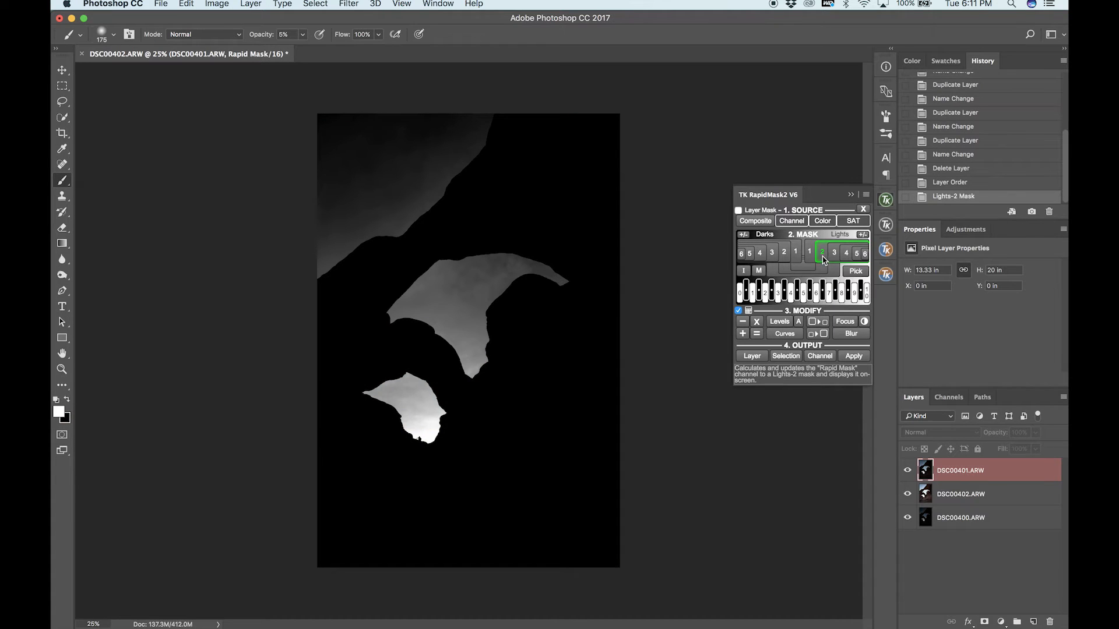
{"action": "left_click", "coordinate": [814, 258]}
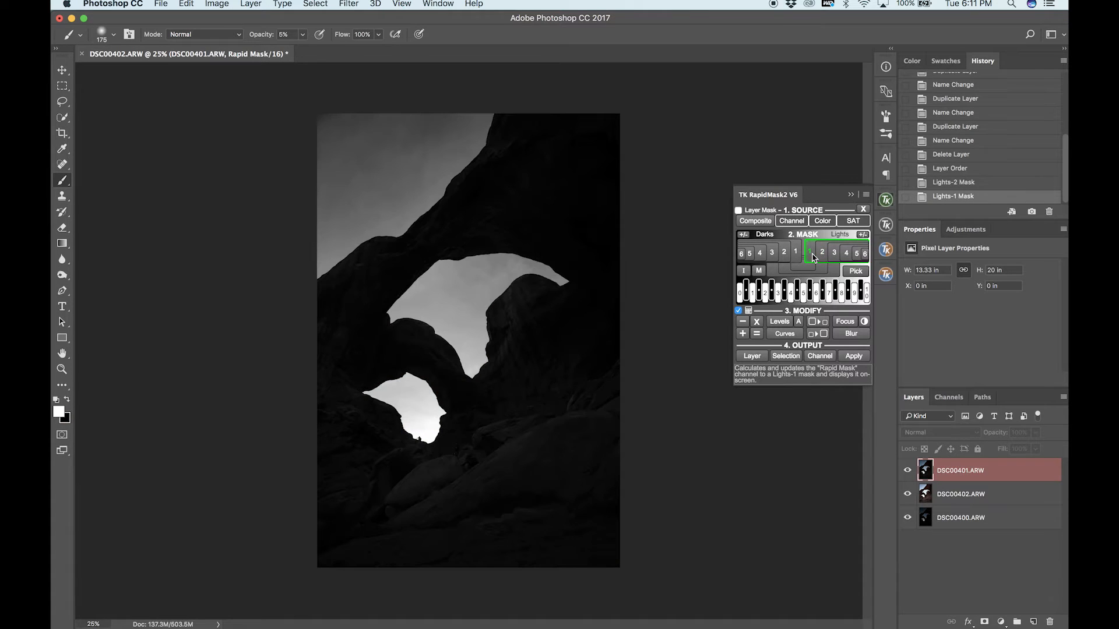
{"action": "left_click", "coordinate": [813, 260]}
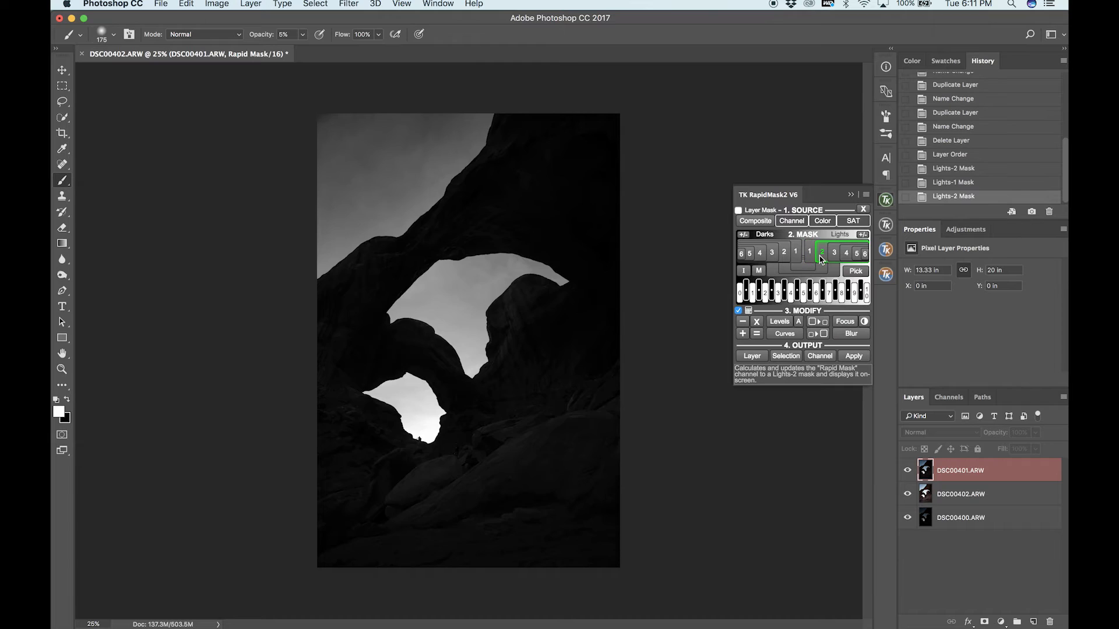
{"action": "left_click", "coordinate": [810, 257]}
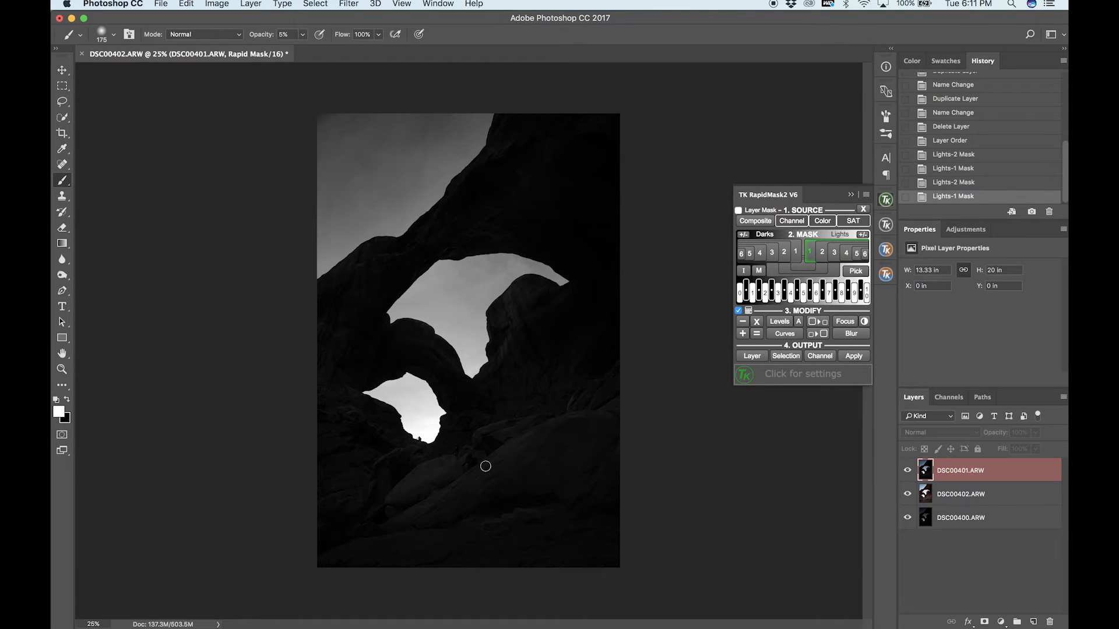
Increase the Rapid Mask's contrast with Levels, setting the black input to 21 and the white input to 54.
{"action": "left_click", "coordinate": [780, 322]}
{"action": "left_click_drag", "start_coordinate": [722, 156], "coordinate": [729, 155]}
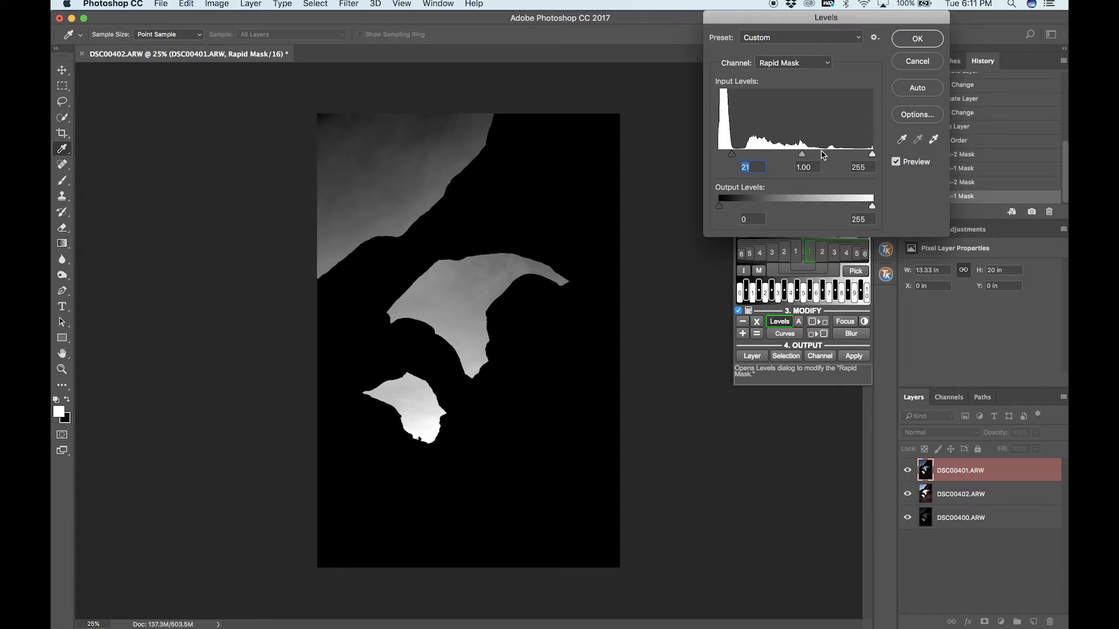
{"action": "left_click_drag", "start_coordinate": [876, 159], "coordinate": [752, 168]}
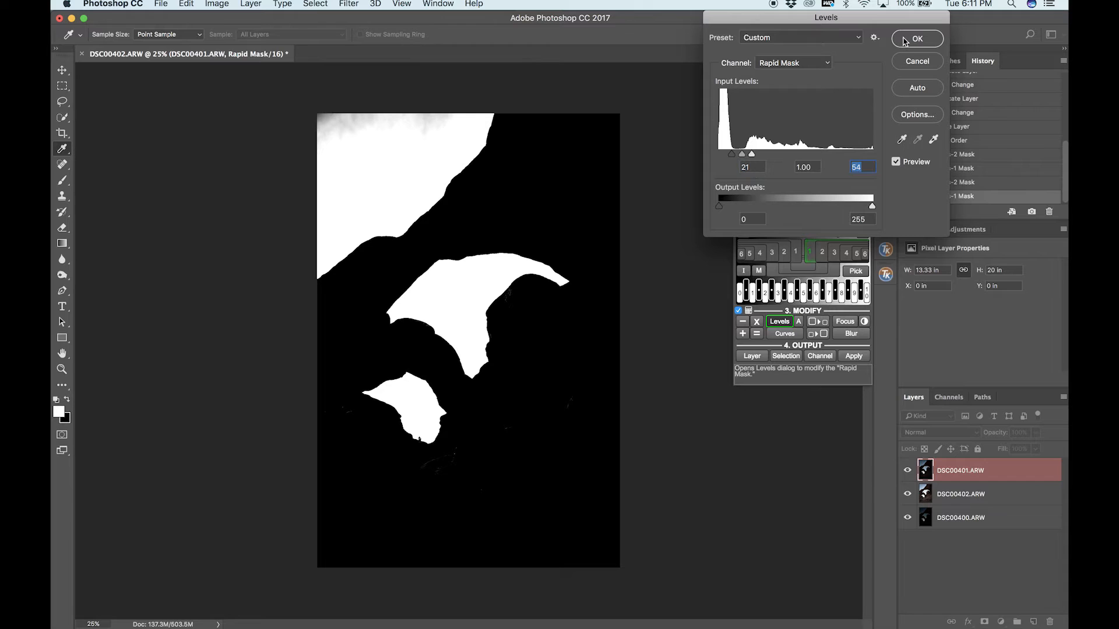
{"action": "left_click", "coordinate": [920, 39]}
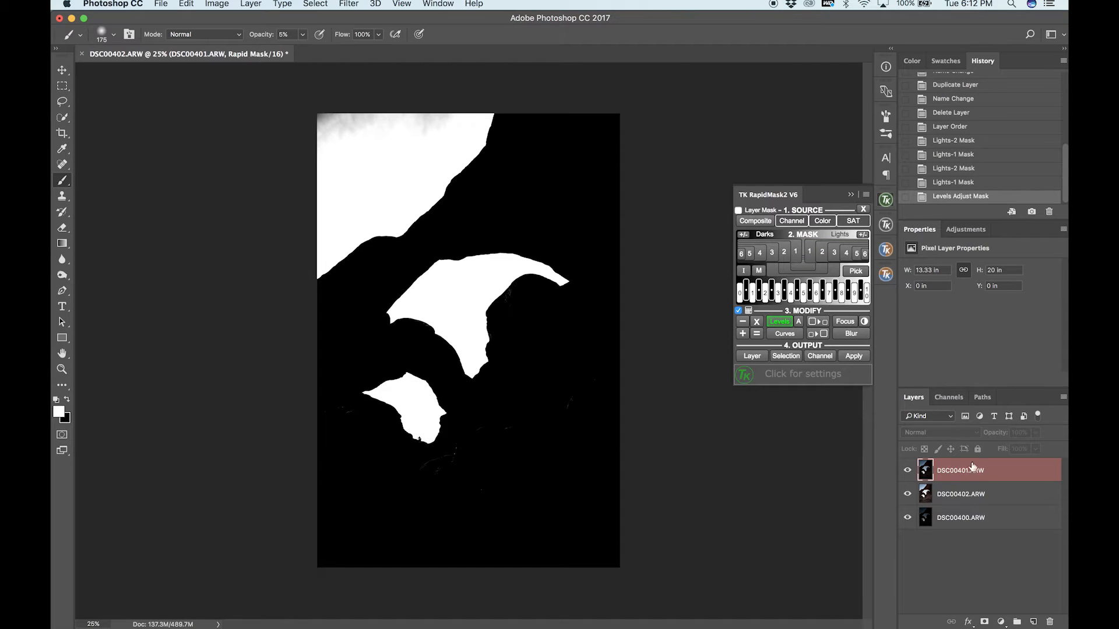
Save the adjusted Rapid Mask as a channel named "selection 1" and show the document's channels.
{"action": "left_click", "coordinate": [820, 355]}
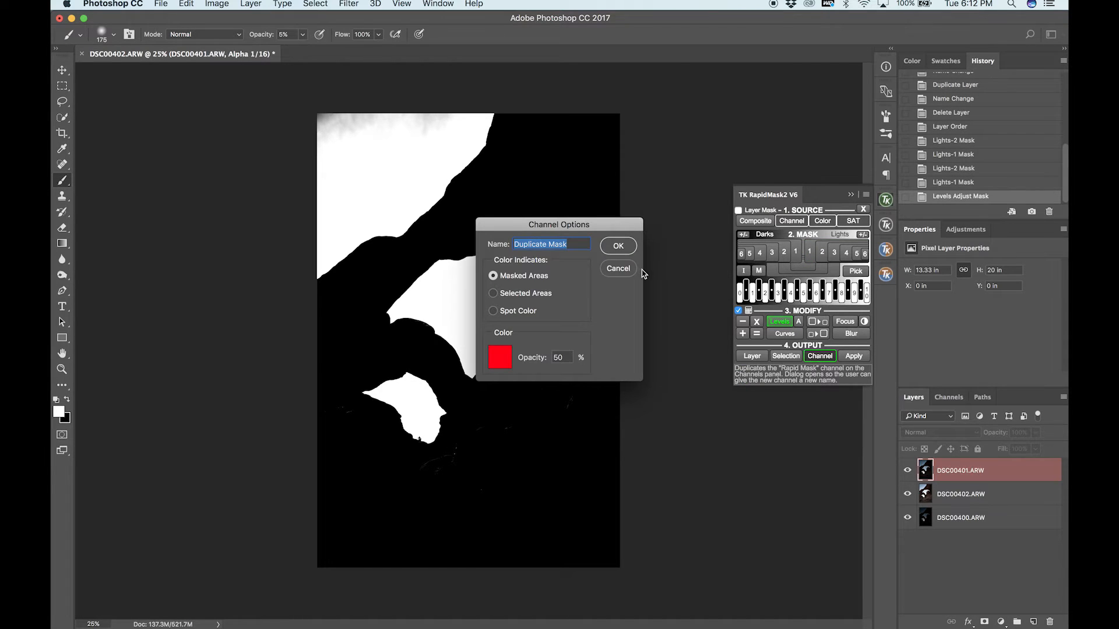
{"action": "type", "text": "selection 1"}
{"action": "key", "text": "Return"}
{"action": "left_click", "coordinate": [949, 397]}
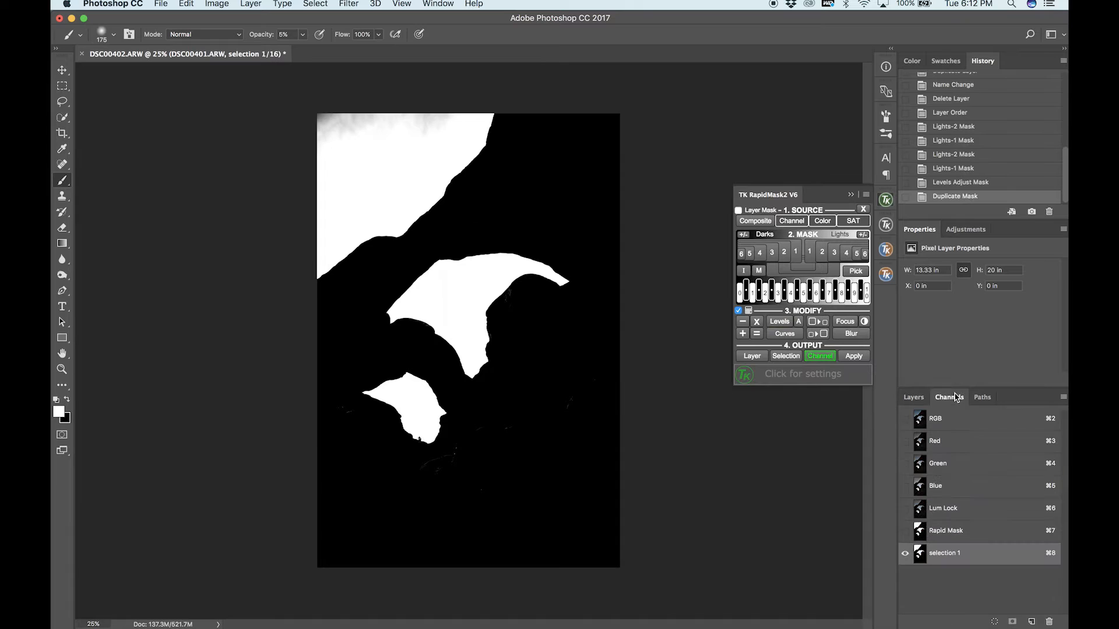
Load the selection 1 channel as a selection and use it as a layer mask on DSC00401.ARW.
{"action": "left_click", "coordinate": [995, 622]}
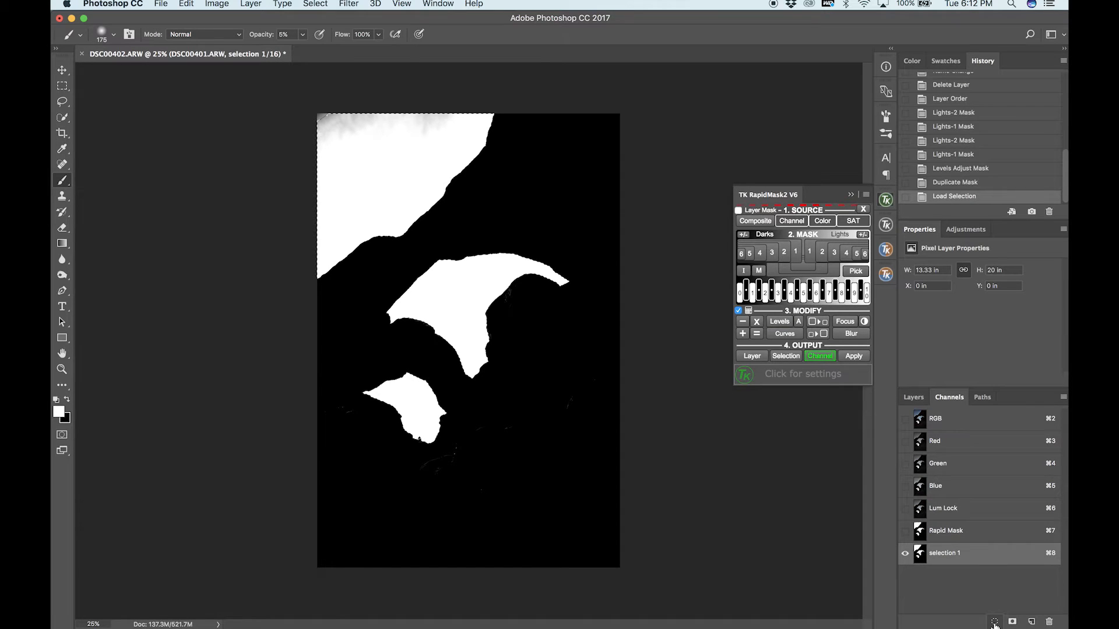
{"action": "left_click", "coordinate": [913, 397]}
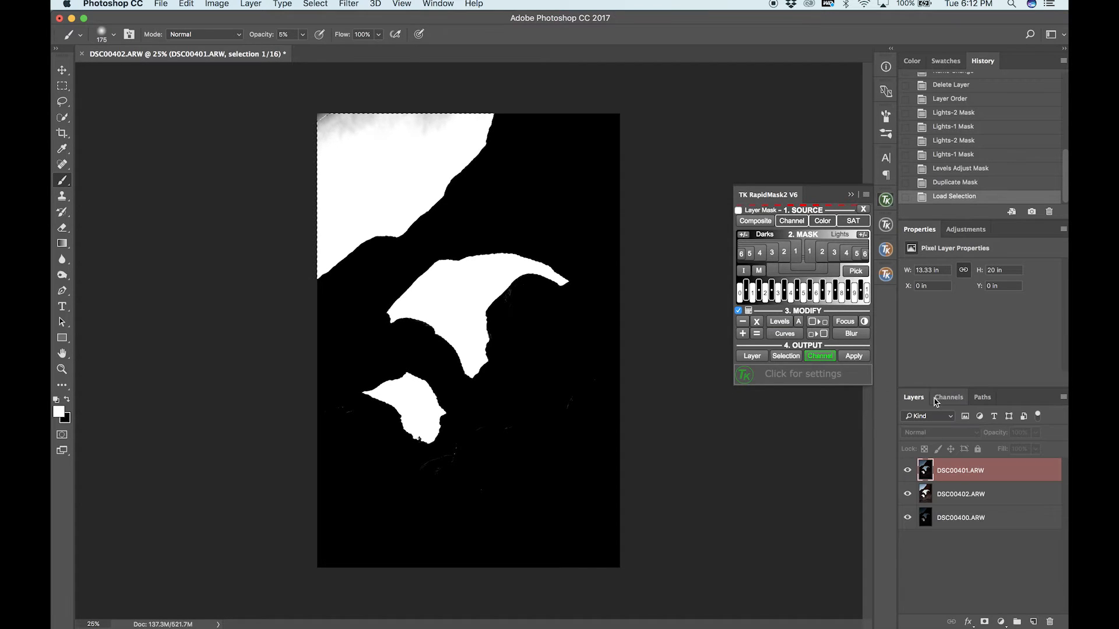
{"action": "left_click", "coordinate": [961, 476]}
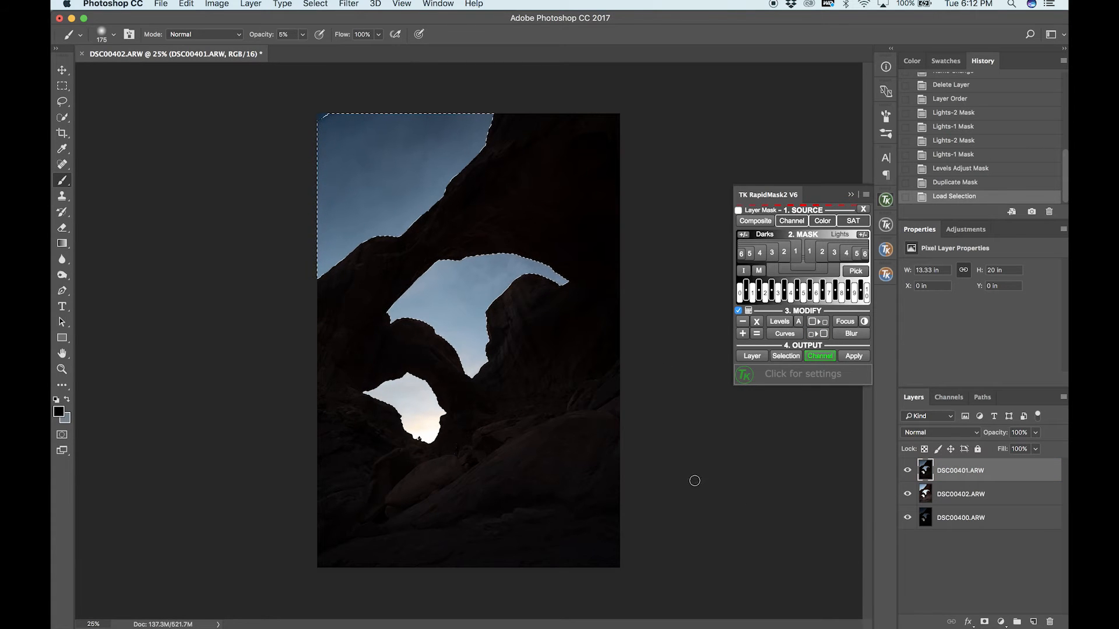
{"action": "left_click", "coordinate": [984, 623]}
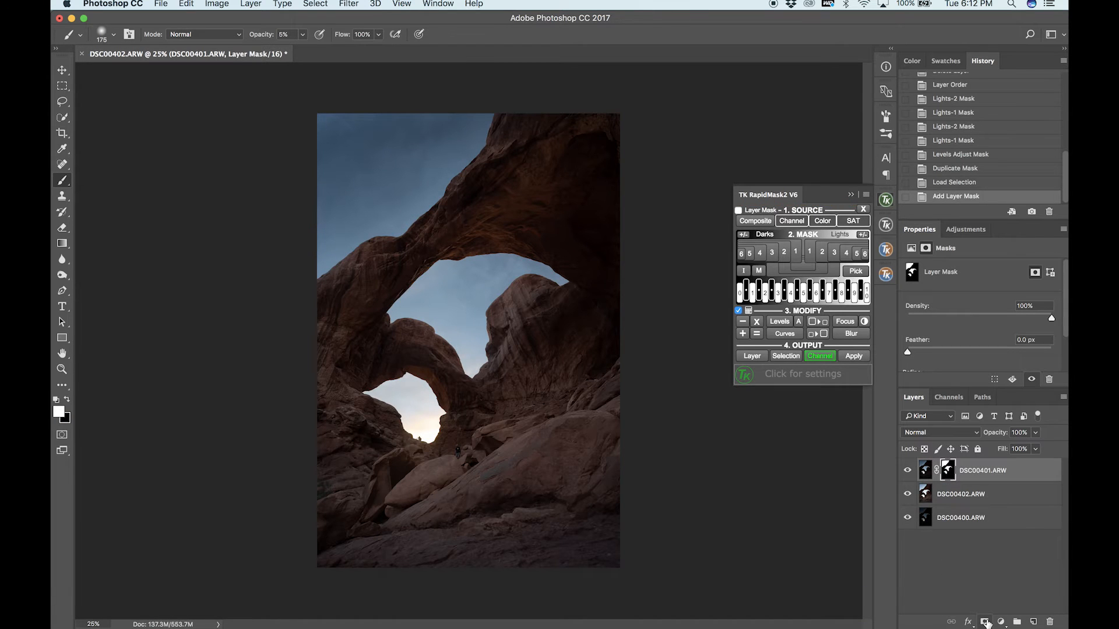
Examine the blend along the rock and sky edges of all three sky areas at close range.
{"action": "key", "text": "super+plus"}
{"action": "key", "text": "super+plus"}
{"action": "key", "text": "super+plus"}
{"action": "key", "text": "super+plus"}
{"action": "scroll", "coordinate": [412, 146], "scroll_direction": "up", "scroll_amount": 5}
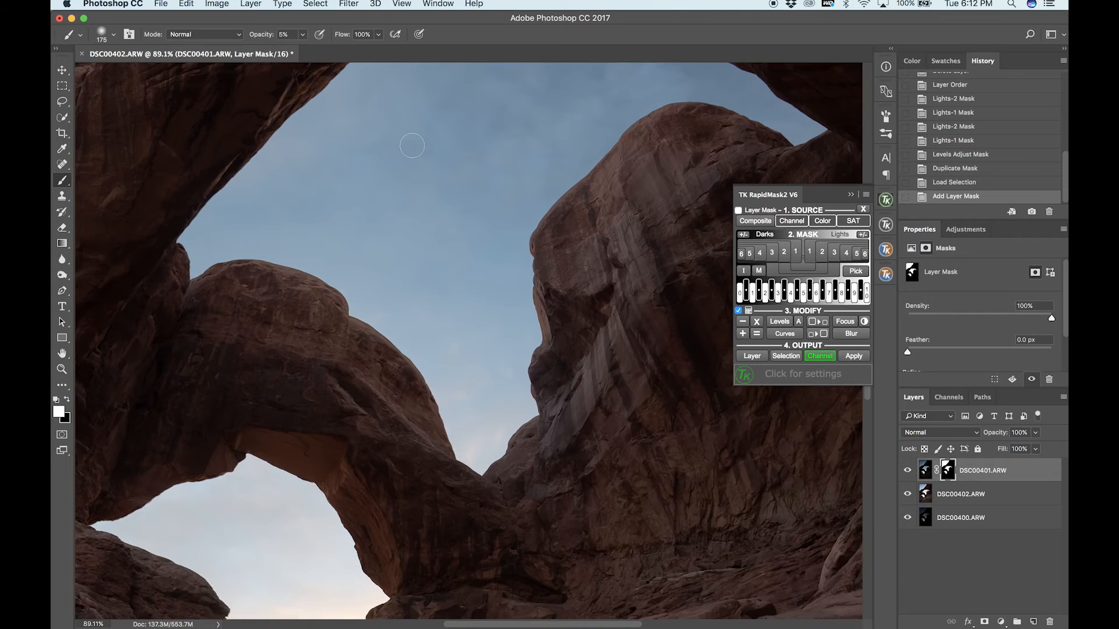
{"action": "scroll", "coordinate": [412, 146], "scroll_direction": "down", "scroll_amount": 10}
{"action": "scroll", "coordinate": [412, 145], "scroll_direction": "left", "scroll_amount": 5}
{"action": "scroll", "coordinate": [412, 146], "scroll_direction": "up", "scroll_amount": 2}
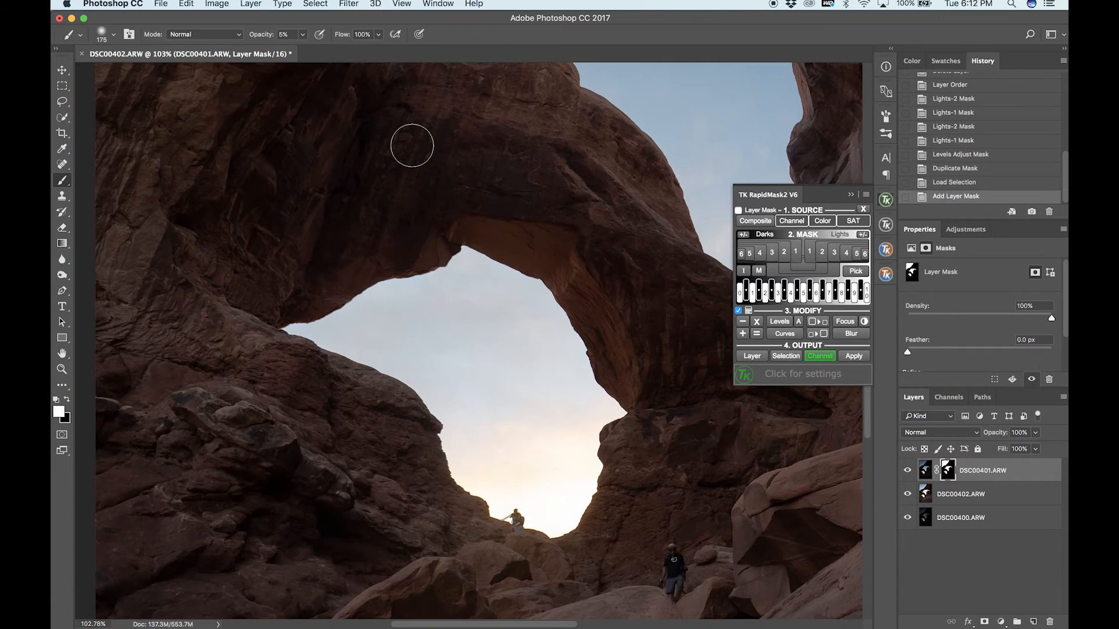
{"action": "scroll", "coordinate": [412, 146], "scroll_direction": "up", "scroll_amount": 5}
{"action": "scroll", "coordinate": [412, 145], "scroll_direction": "right", "scroll_amount": 4}
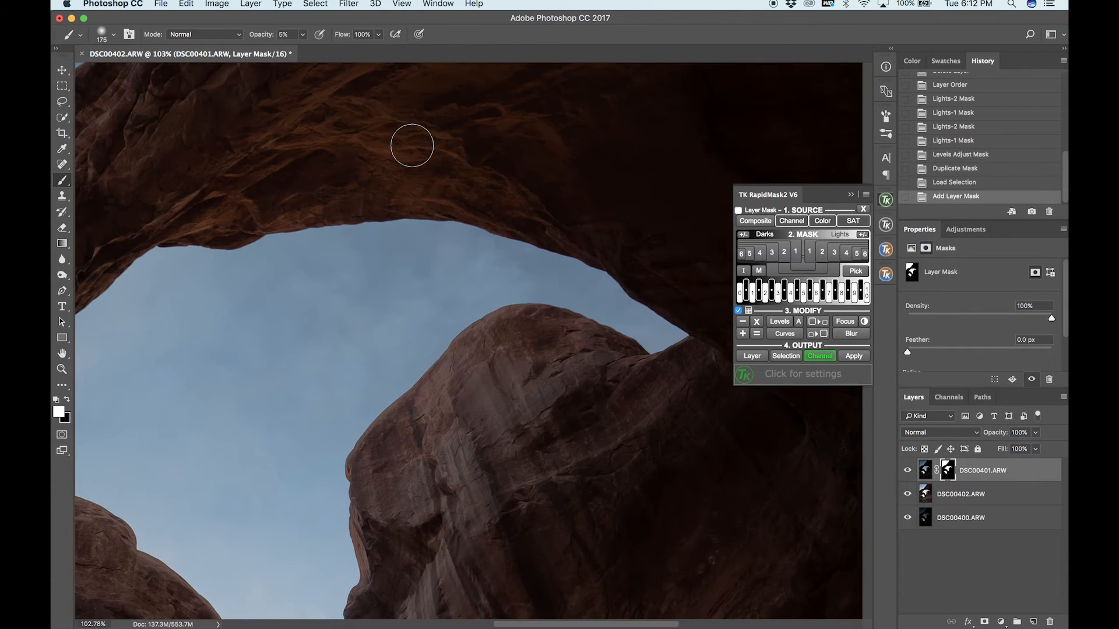
{"action": "scroll", "coordinate": [412, 145], "scroll_direction": "up", "scroll_amount": 10}
{"action": "scroll", "coordinate": [412, 146], "scroll_direction": "left", "scroll_amount": 4}
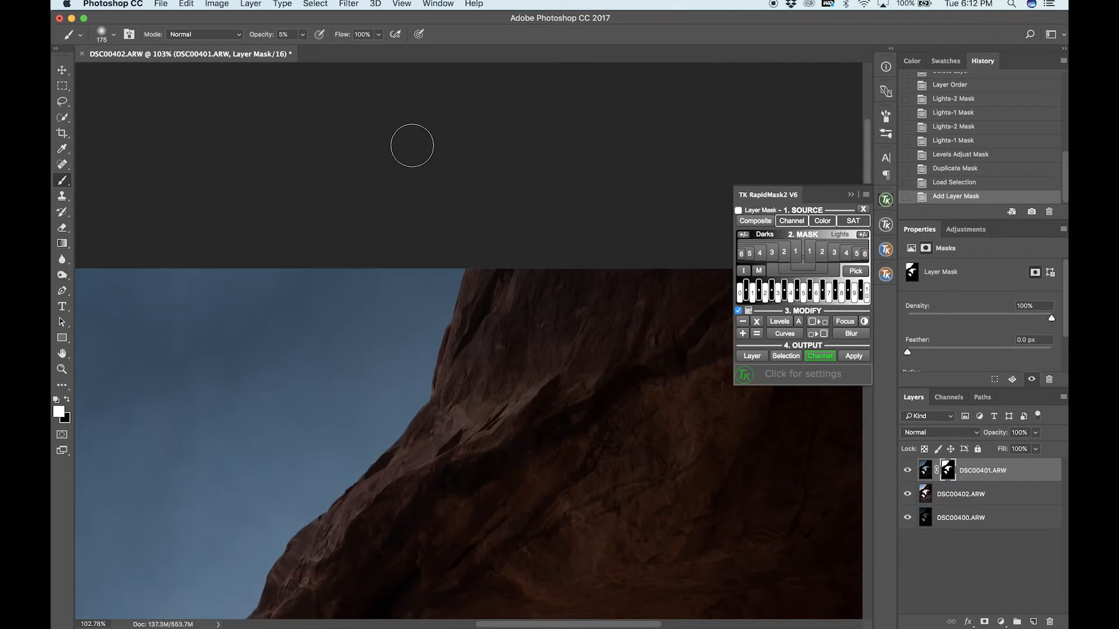
{"action": "scroll", "coordinate": [412, 146], "scroll_direction": "down", "scroll_amount": 4}
{"action": "scroll", "coordinate": [399, 197], "scroll_direction": "down", "scroll_amount": 6}
{"action": "scroll", "coordinate": [400, 196], "scroll_direction": "left", "scroll_amount": 5}
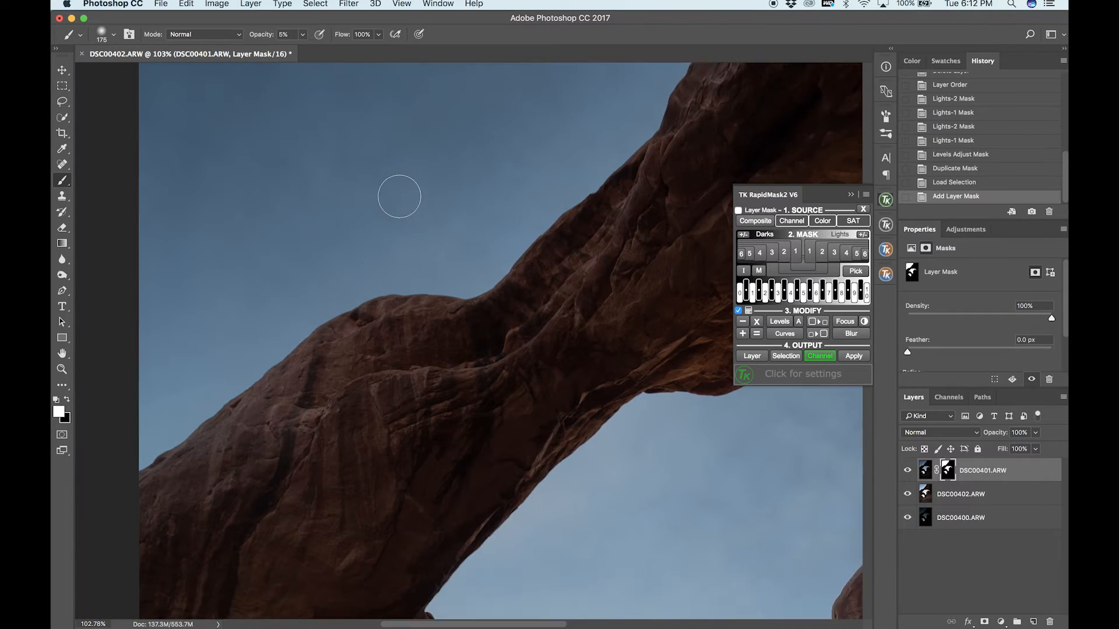
{"action": "scroll", "coordinate": [399, 196], "scroll_direction": "right", "scroll_amount": 8}
{"action": "scroll", "coordinate": [399, 197], "scroll_direction": "down", "scroll_amount": 3}
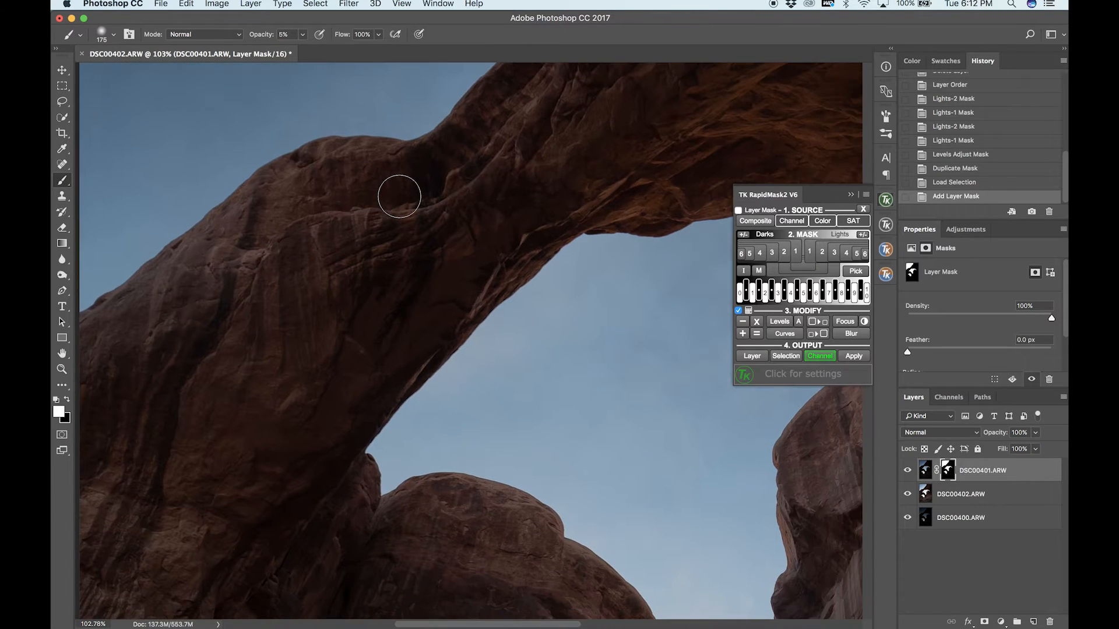
{"action": "scroll", "coordinate": [399, 196], "scroll_direction": "down", "scroll_amount": 10}
{"action": "scroll", "coordinate": [399, 197], "scroll_direction": "right", "scroll_amount": 2}
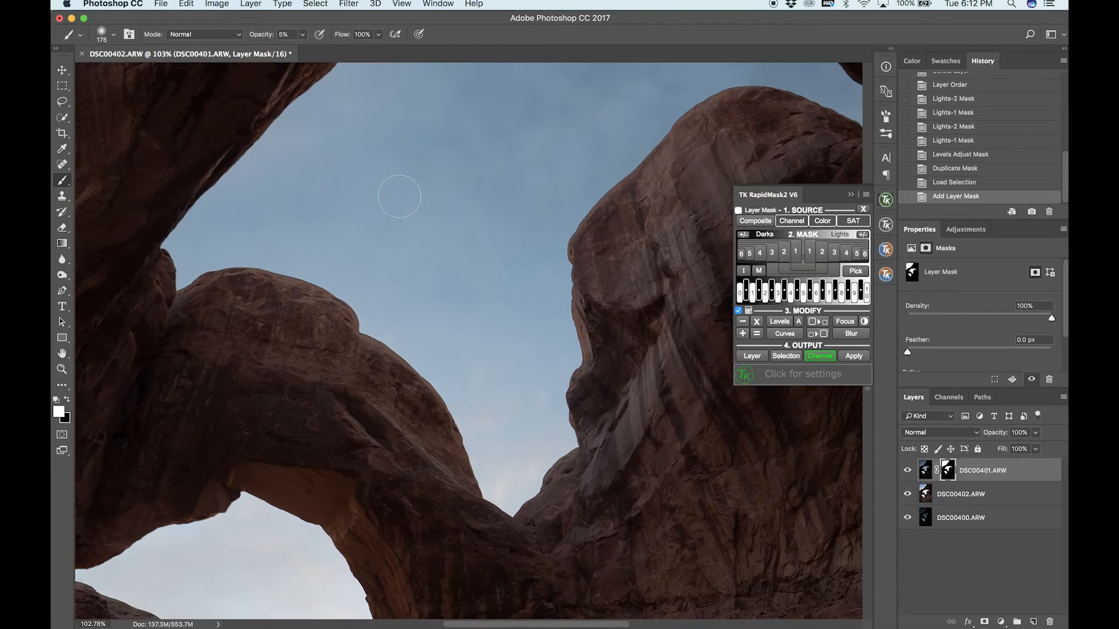
{"action": "scroll", "coordinate": [399, 197], "scroll_direction": "down", "scroll_amount": 2}
{"action": "scroll", "coordinate": [399, 197], "scroll_direction": "left", "scroll_amount": 5}
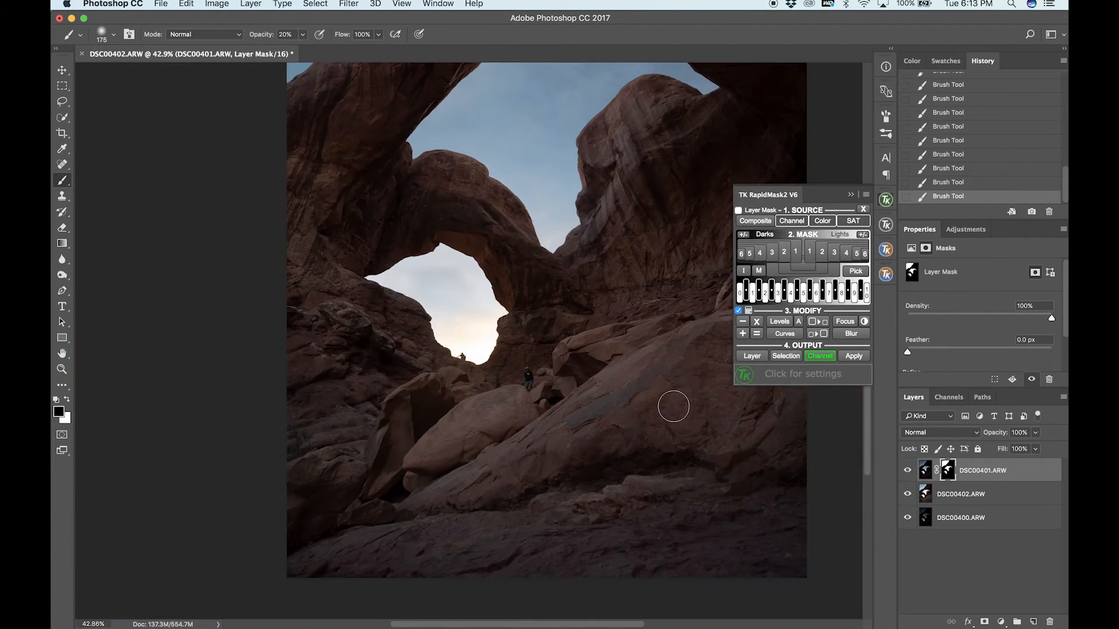
{"action": "key", "text": "super+minus"}
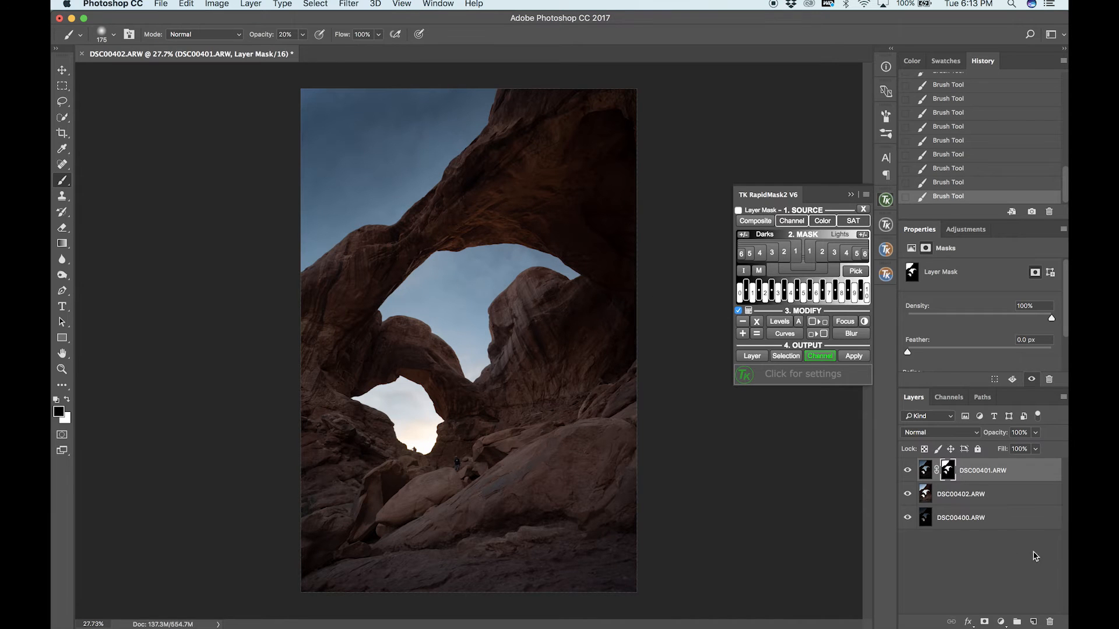
Move the DSC00400.ARW layer to the top of the layer stack.
{"action": "left_click", "coordinate": [976, 523]}
{"action": "left_click_drag", "start_coordinate": [945, 523], "coordinate": [950, 471]}
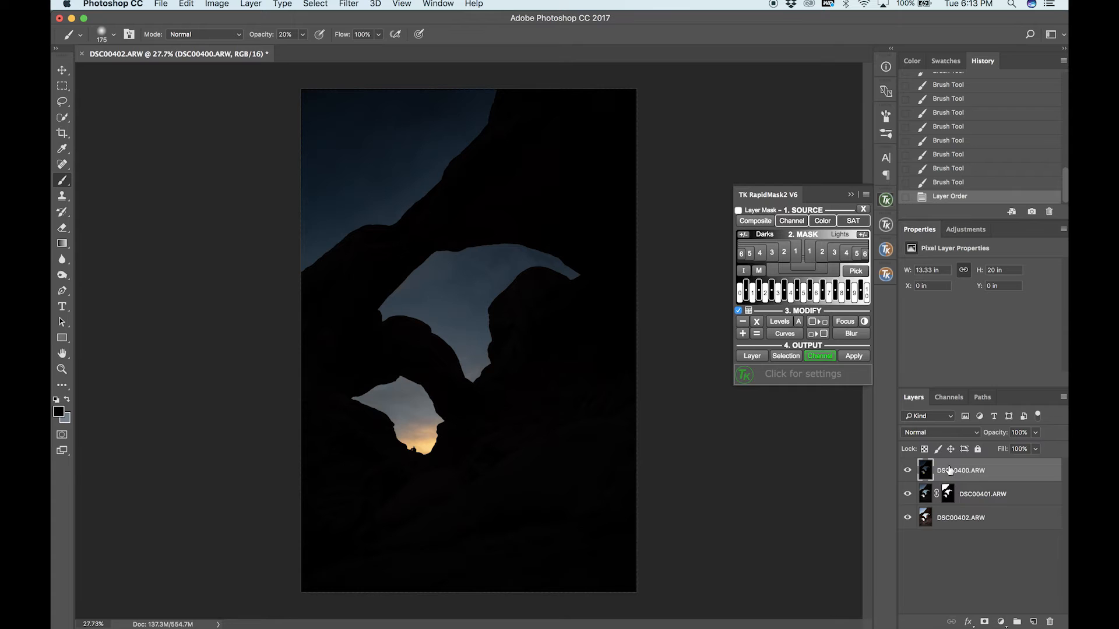
Try masking the DSC00400.ARW layer with the selection 1 channel, and undo the mask and deselect.
{"action": "left_click", "coordinate": [949, 397]}
{"action": "left_click", "coordinate": [970, 544]}
{"action": "left_click", "coordinate": [994, 622]}
{"action": "left_click", "coordinate": [909, 400]}
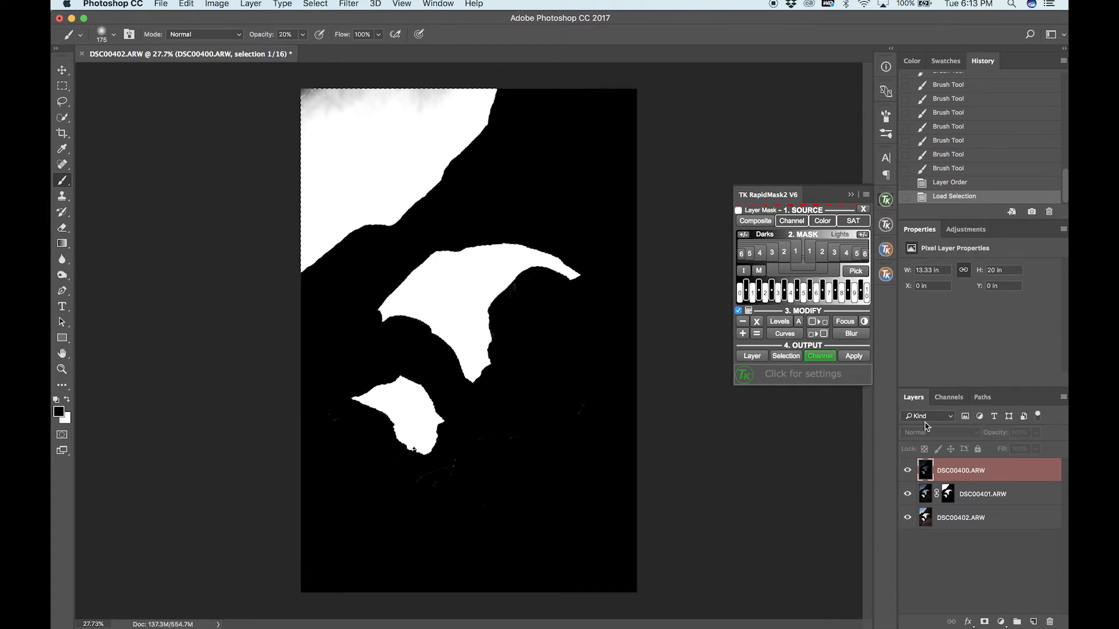
{"action": "left_click", "coordinate": [939, 470]}
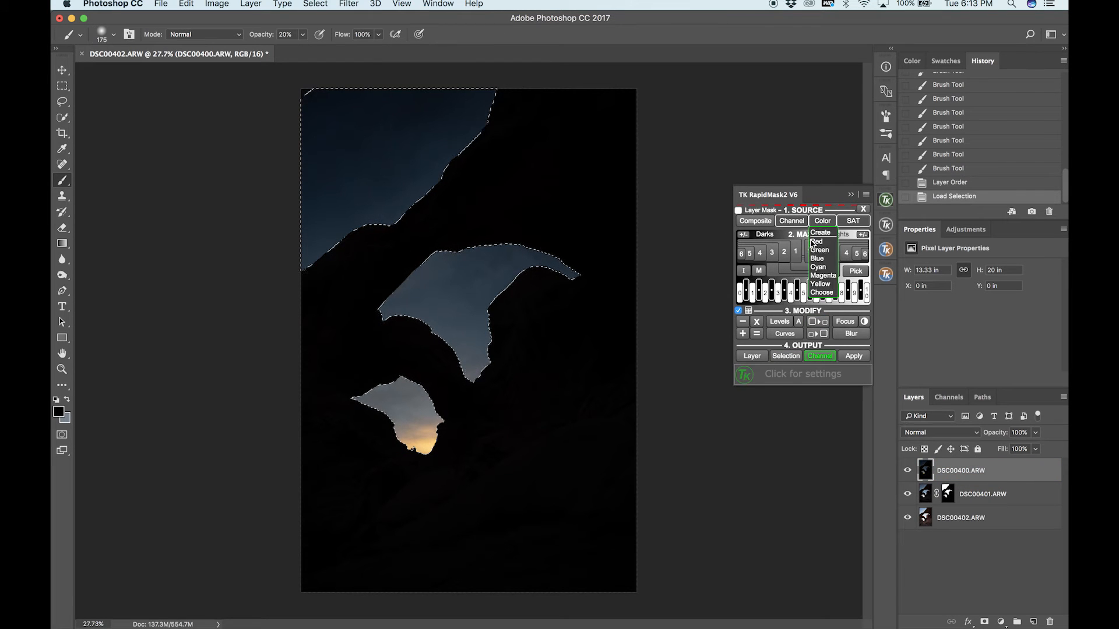
{"action": "left_click", "coordinate": [984, 621]}
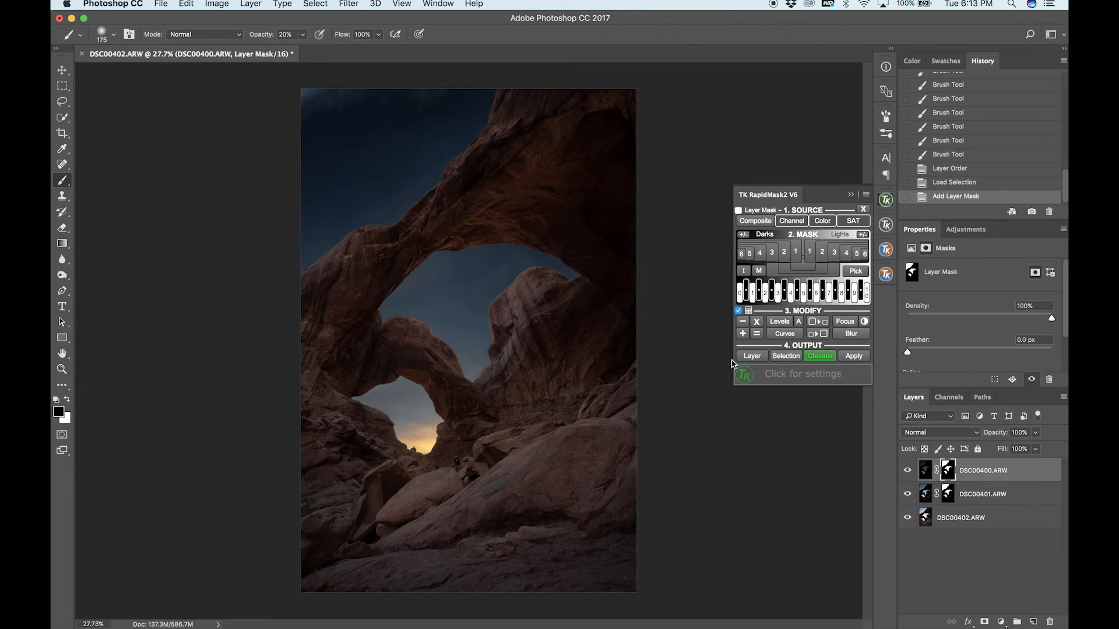
{"action": "key", "text": "super+z"}
{"action": "key", "text": "super+d"}
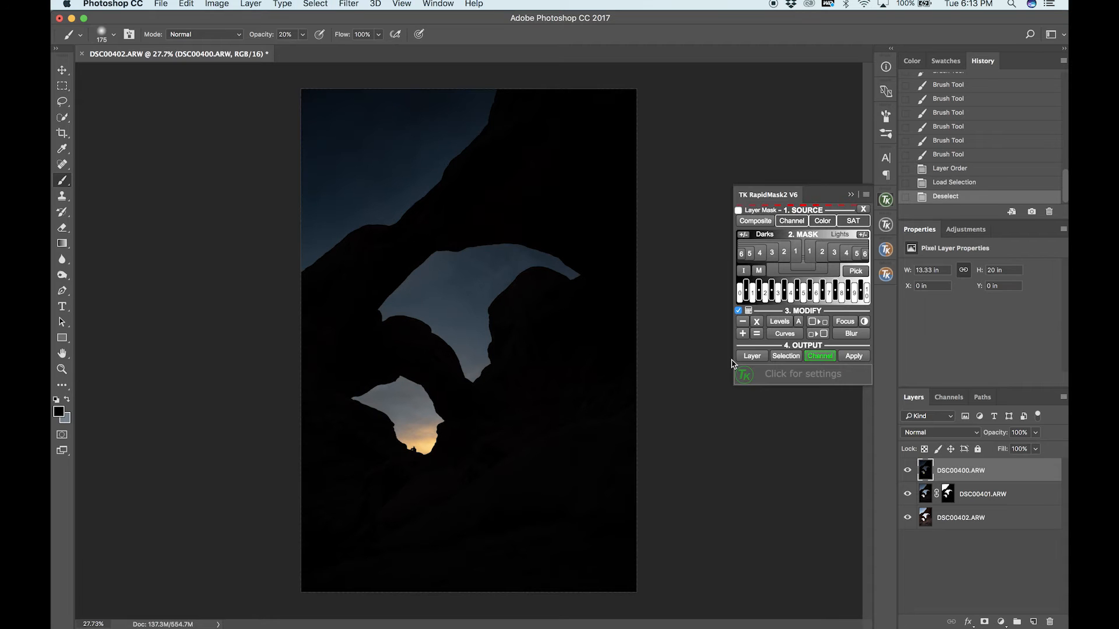
Compare the image with DSC00400.ARW hidden and shown, and give that layer a black mask by inverting a new white one.
{"action": "left_click", "coordinate": [907, 470]}
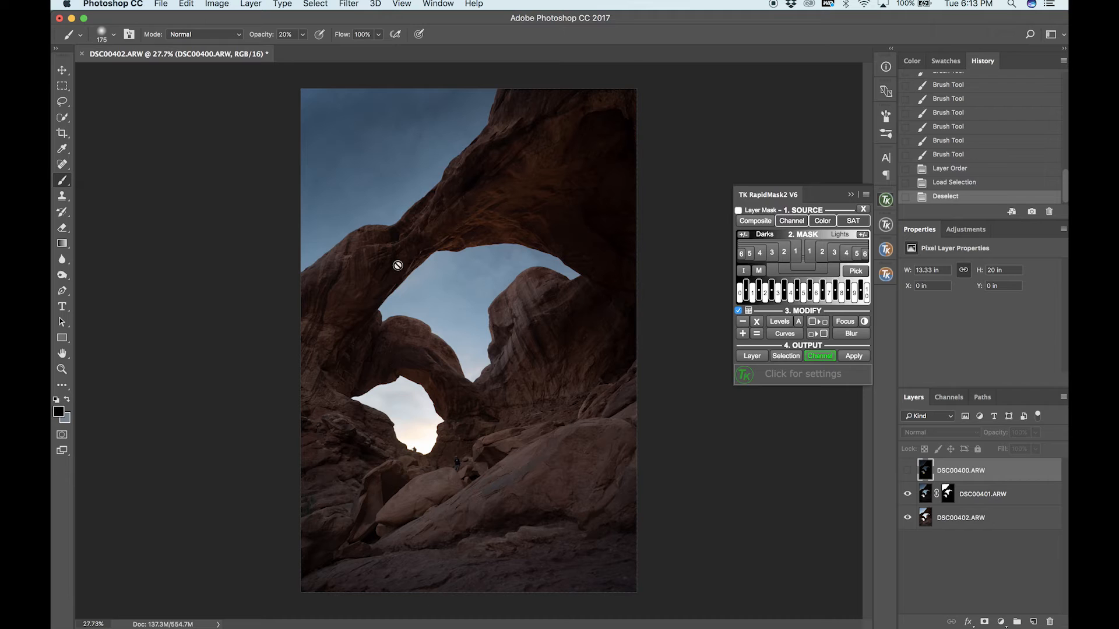
{"action": "left_click", "coordinate": [905, 471]}
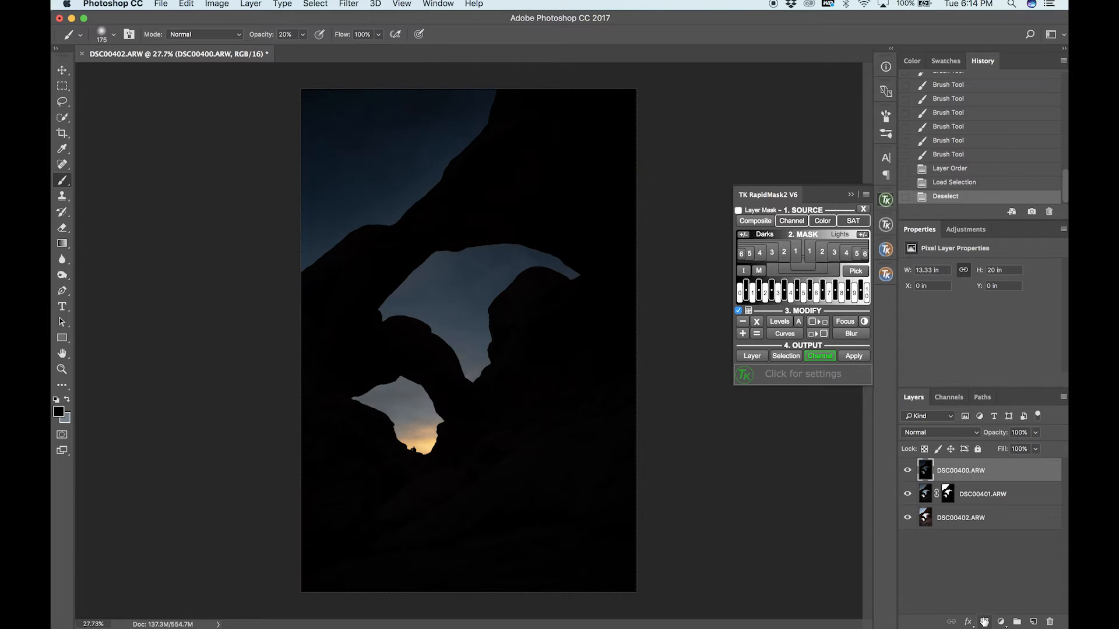
{"action": "left_click", "coordinate": [984, 622]}
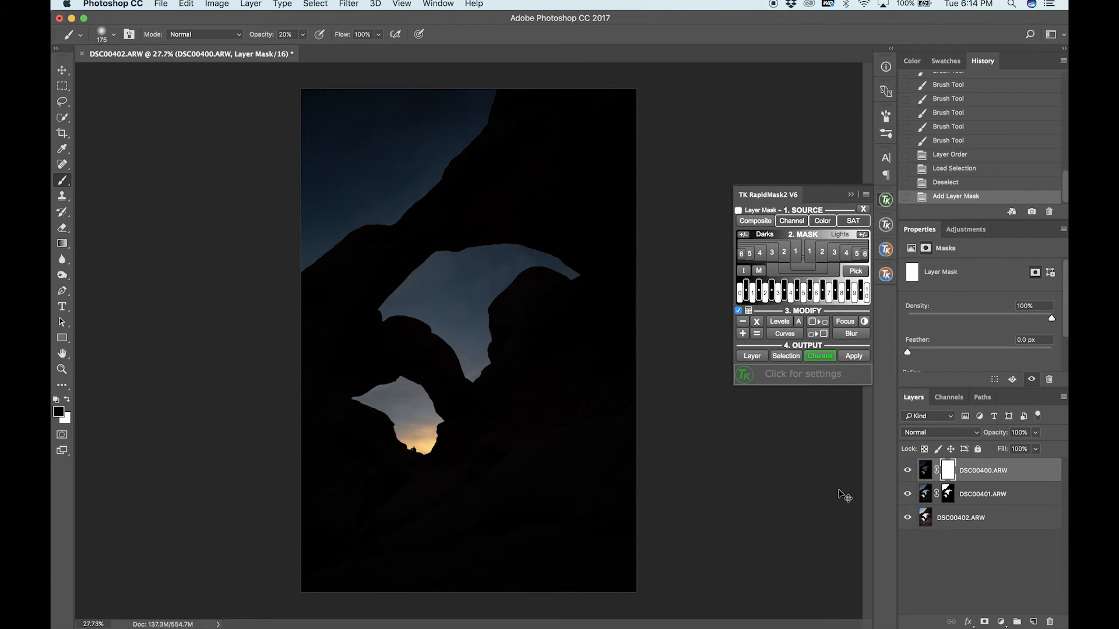
{"action": "key", "text": "super+i"}
Compare the Lights-1 and Lights-2 luminosity masks, and load Lights-2 as a selection with its outline hidden.
{"action": "scroll", "coordinate": [355, 392], "scroll_direction": "up", "scroll_amount": 5}
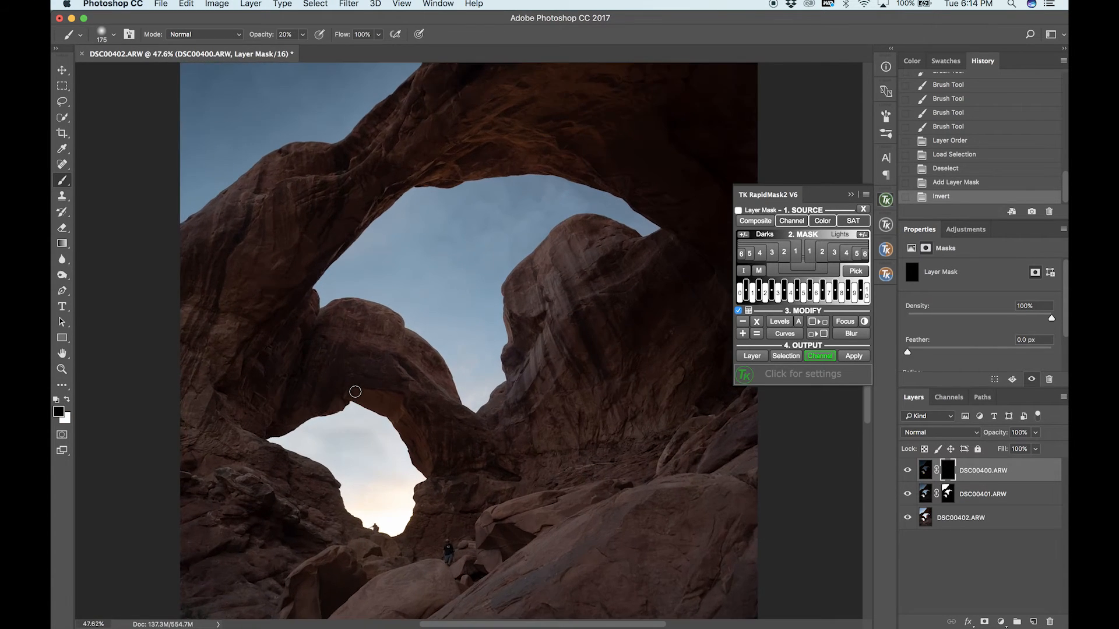
{"action": "scroll", "coordinate": [355, 391], "scroll_direction": "down", "scroll_amount": 5}
{"action": "scroll", "coordinate": [354, 392], "scroll_direction": "down", "scroll_amount": 2}
{"action": "scroll", "coordinate": [380, 292], "scroll_direction": "up", "scroll_amount": 4}
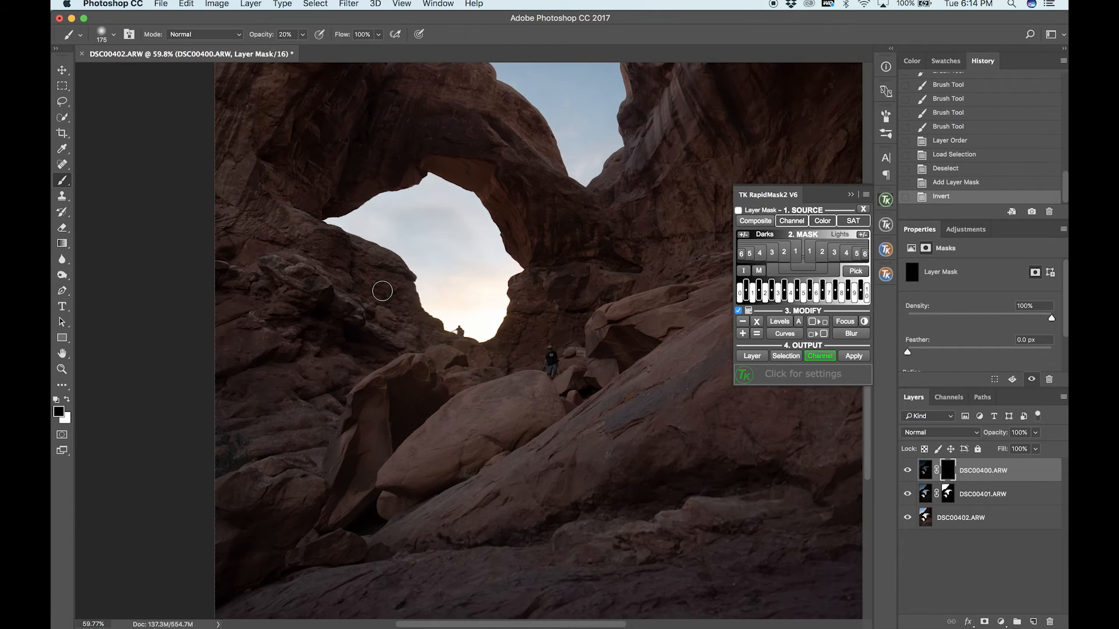
{"action": "scroll", "coordinate": [383, 291], "scroll_direction": "up", "scroll_amount": 2}
{"action": "scroll", "coordinate": [382, 290], "scroll_direction": "up", "scroll_amount": 2}
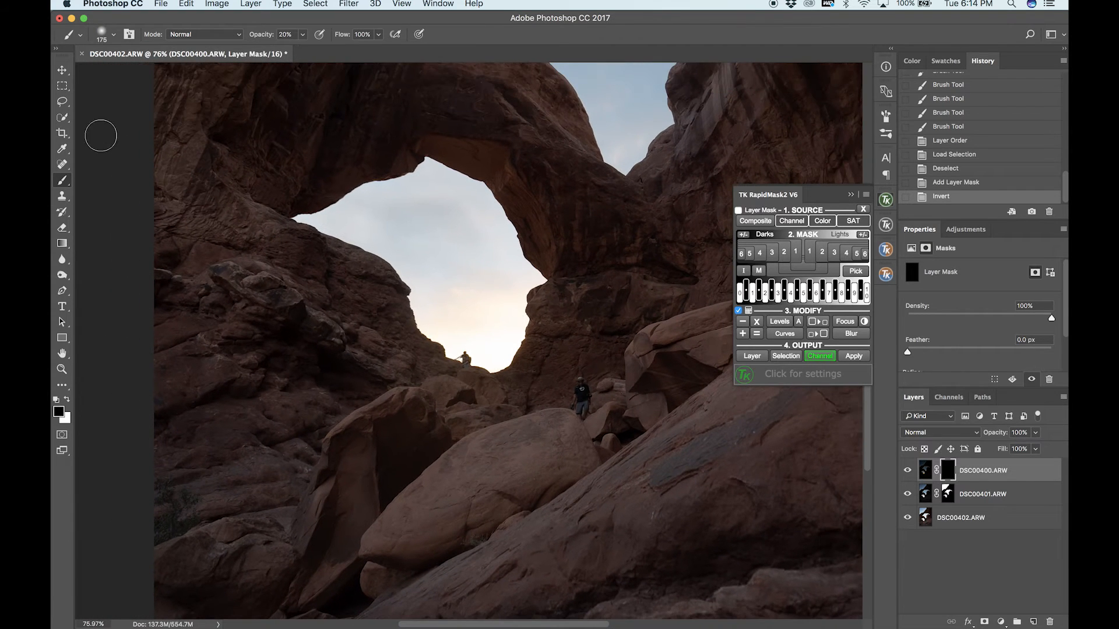
{"action": "left_click", "coordinate": [59, 120]}
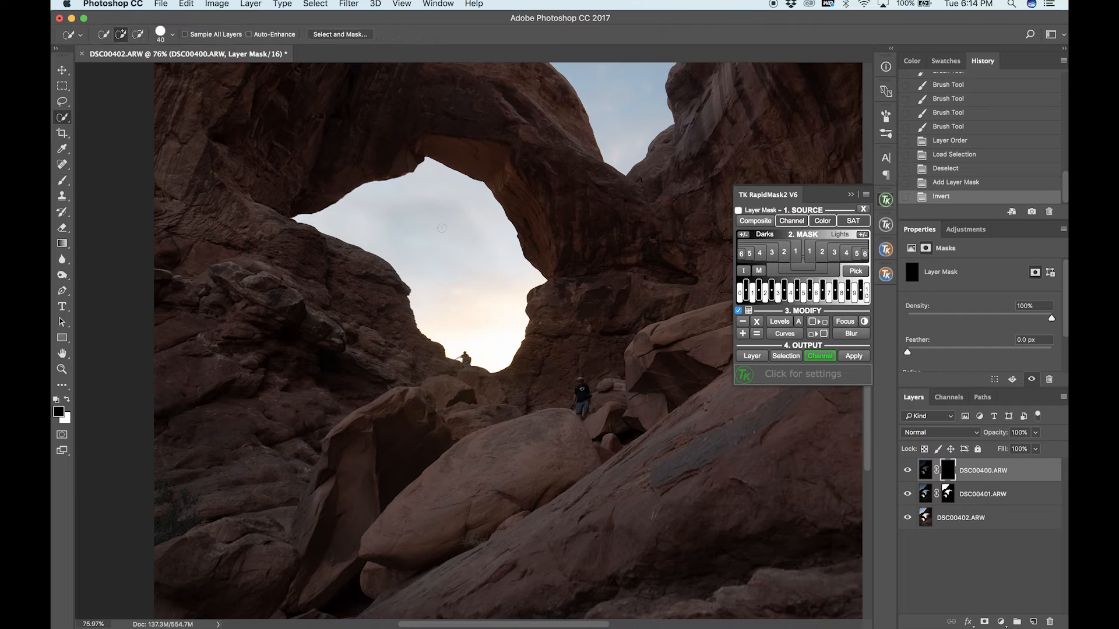
{"action": "left_click", "coordinate": [63, 70]}
{"action": "mouse_move", "coordinate": [842, 221]}
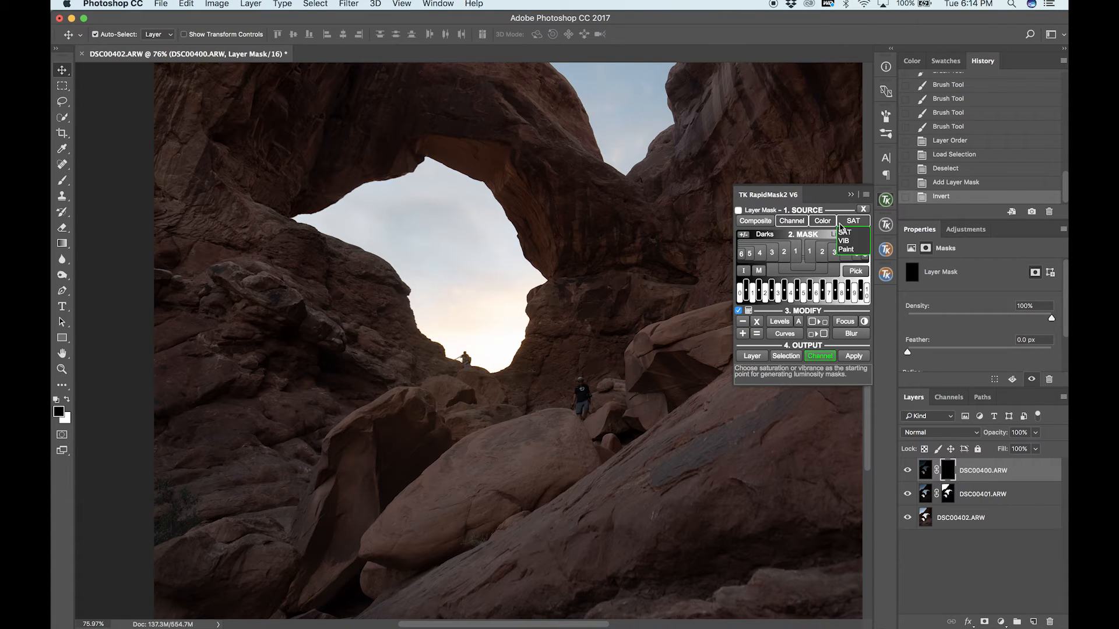
{"action": "left_click", "coordinate": [809, 257]}
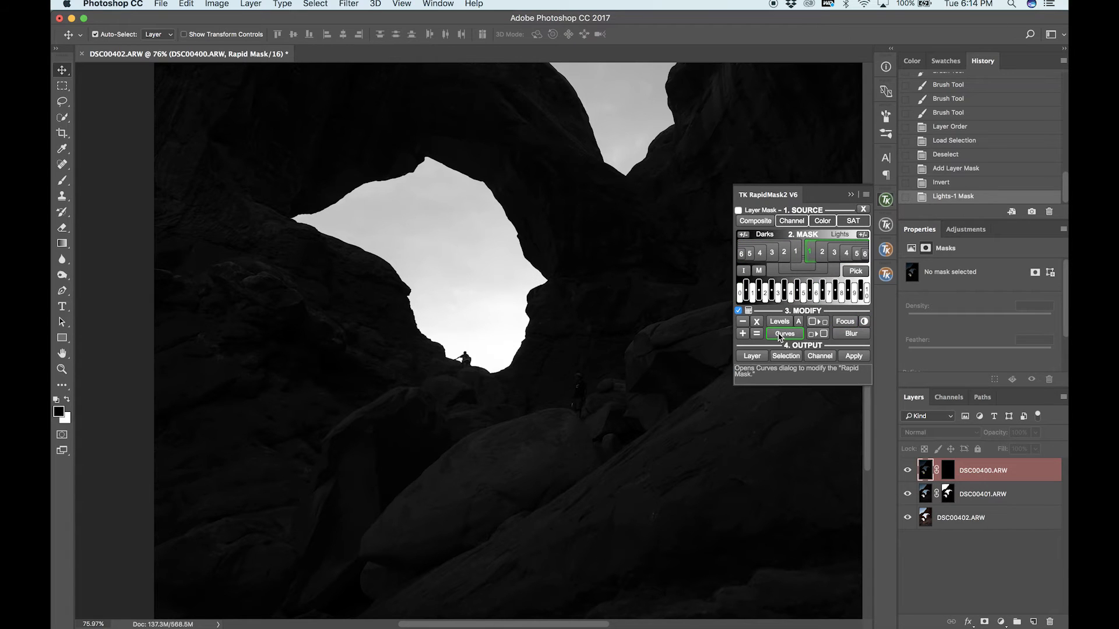
{"action": "left_click", "coordinate": [823, 252]}
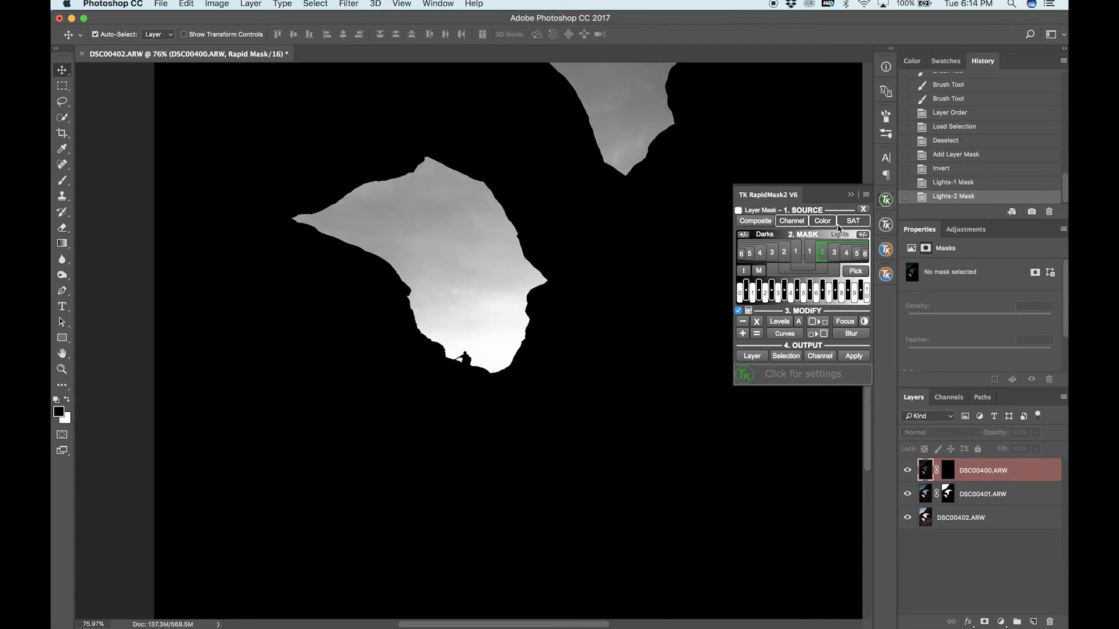
{"action": "left_click", "coordinate": [785, 356]}
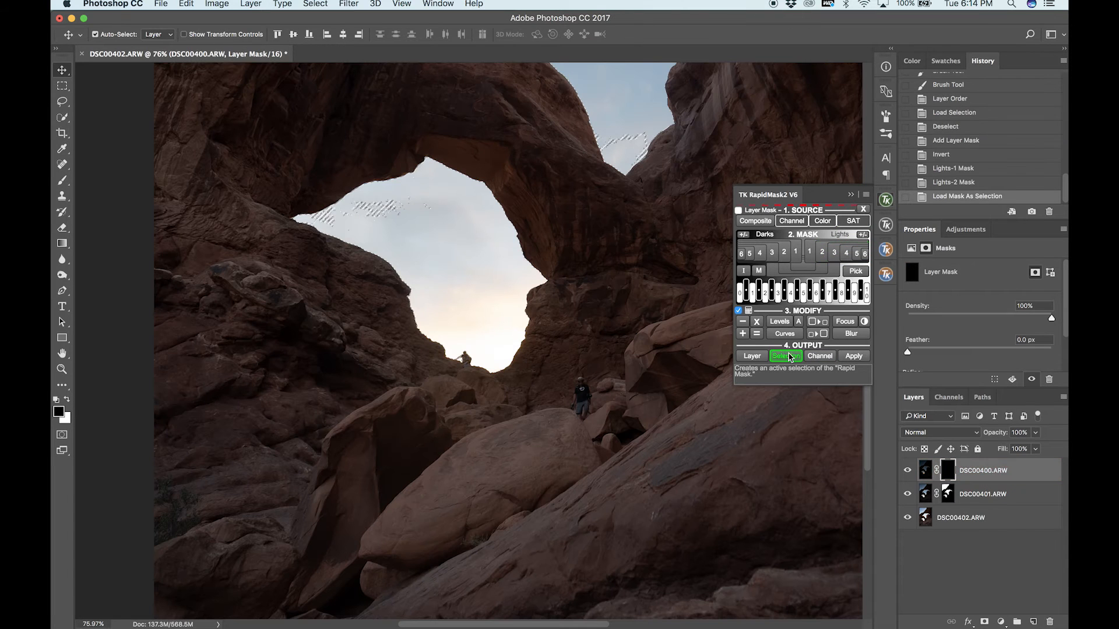
{"action": "key", "text": "super+h"}
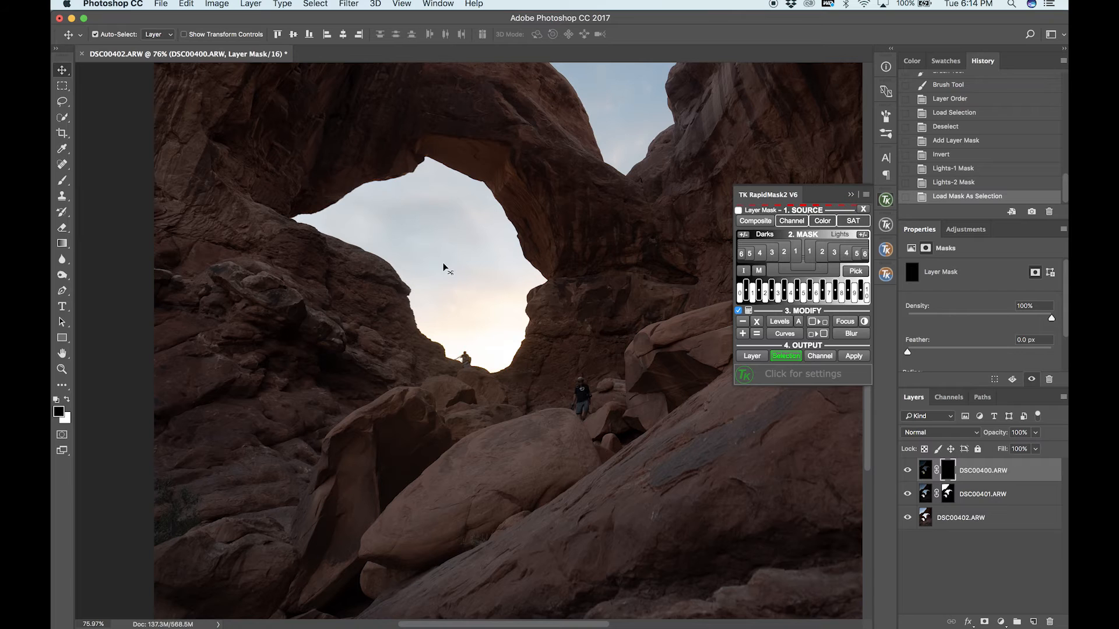
Paint white on the DSC00400.ARW layer mask over the sky in the lower arch opening, using a size 500 brush.
{"action": "key", "text": "x"}
{"action": "left_click", "coordinate": [63, 180]}
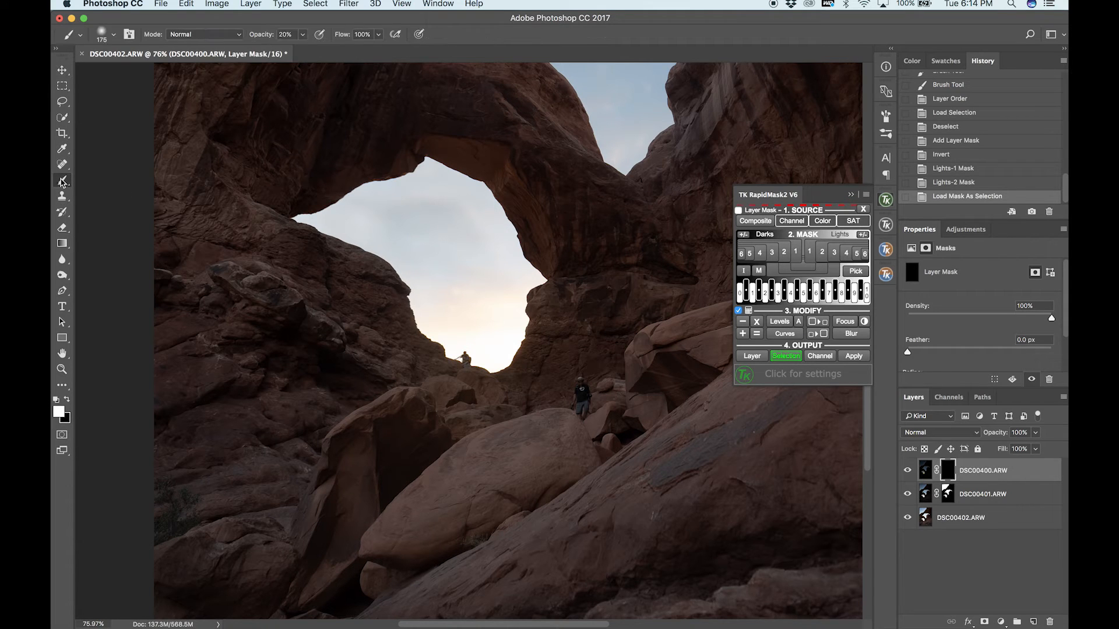
{"action": "key", "text": "]"}
{"action": "key", "text": "]"}
{"action": "key", "text": "]"}
{"action": "key", "text": "]"}
{"action": "key", "text": "]"}
{"action": "mouse_move", "coordinate": [382, 245]}
{"action": "left_mouse_down"}
{"action": "mouse_move", "coordinate": [305, 224]}
{"action": "mouse_move", "coordinate": [400, 244]}
{"action": "mouse_move", "coordinate": [484, 303]}
{"action": "mouse_move", "coordinate": [402, 228]}
{"action": "mouse_move", "coordinate": [280, 219]}
{"action": "mouse_move", "coordinate": [290, 204]}
{"action": "mouse_move", "coordinate": [392, 193]}
{"action": "mouse_move", "coordinate": [373, 181]}
{"action": "mouse_move", "coordinate": [513, 280]}
{"action": "mouse_move", "coordinate": [533, 341]}
{"action": "mouse_move", "coordinate": [508, 369]}
{"action": "mouse_move", "coordinate": [452, 377]}
{"action": "mouse_move", "coordinate": [475, 376]}
{"action": "left_mouse_up"}
{"action": "mouse_move", "coordinate": [373, 286]}
{"action": "left_mouse_down"}
{"action": "mouse_move", "coordinate": [417, 202]}
{"action": "mouse_move", "coordinate": [483, 204]}
{"action": "left_mouse_up"}
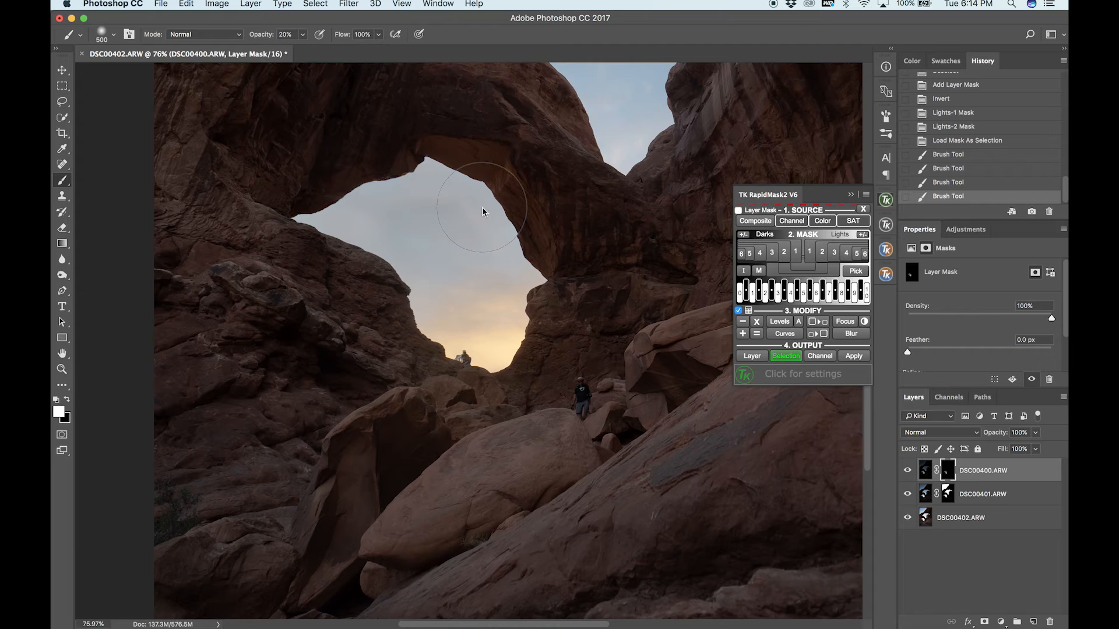
{"action": "scroll", "coordinate": [482, 208], "scroll_direction": "down", "scroll_amount": 5}
{"action": "scroll", "coordinate": [481, 207], "scroll_direction": "down", "scroll_amount": 3}
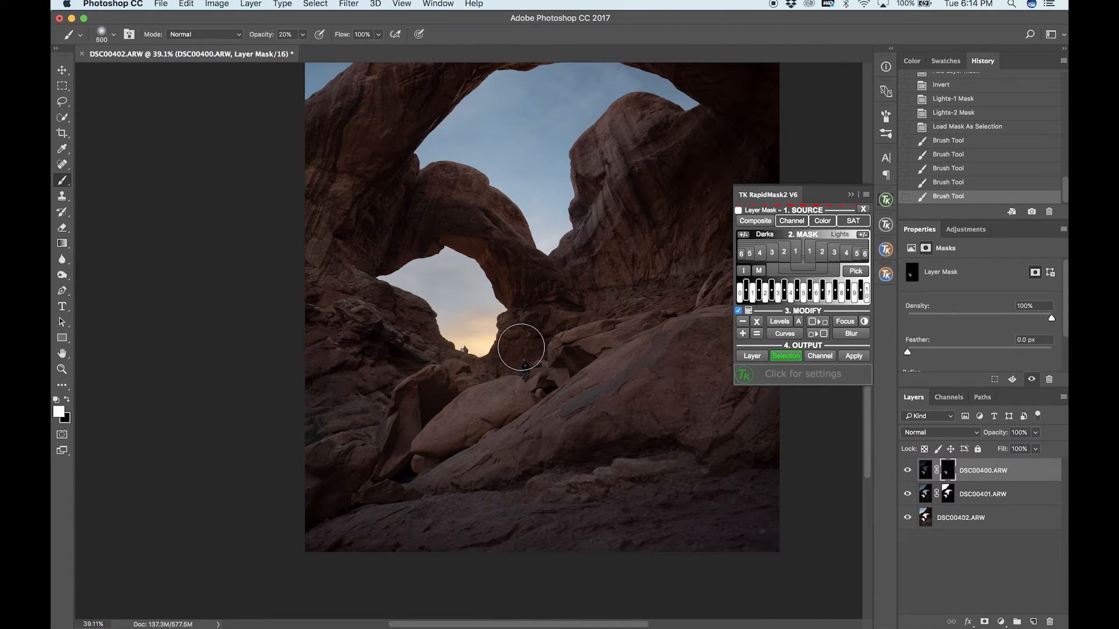
Paint white on the DSC00400.ARW layer mask over the sky in the arch openings and above the arch, using a size 700 brush.
{"action": "key", "text": "bracketright"}
{"action": "key", "text": "bracketright"}
{"action": "mouse_move", "coordinate": [440, 279]}
{"action": "left_mouse_down"}
{"action": "mouse_move", "coordinate": [423, 293]}
{"action": "mouse_move", "coordinate": [373, 260]}
{"action": "left_mouse_up"}
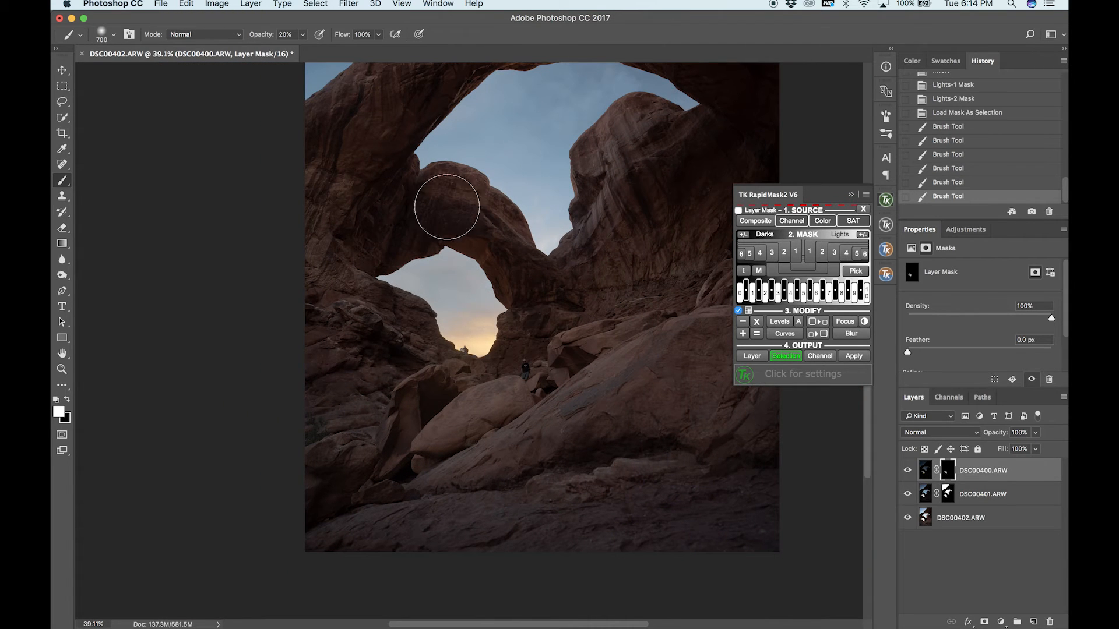
{"action": "scroll", "coordinate": [501, 284], "scroll_direction": "down", "scroll_amount": 2}
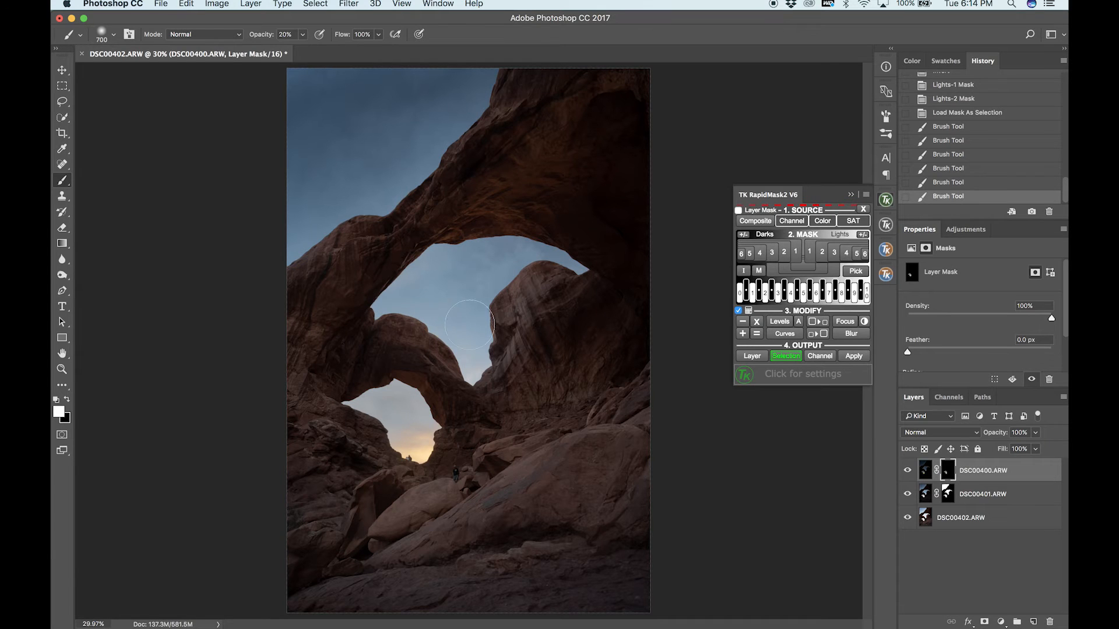
{"action": "left_click_drag", "start_coordinate": [498, 366], "coordinate": [514, 394]}
{"action": "mouse_move", "coordinate": [367, 178]}
{"action": "left_mouse_down"}
{"action": "mouse_move", "coordinate": [325, 242]}
{"action": "mouse_move", "coordinate": [271, 254]}
{"action": "left_mouse_up"}
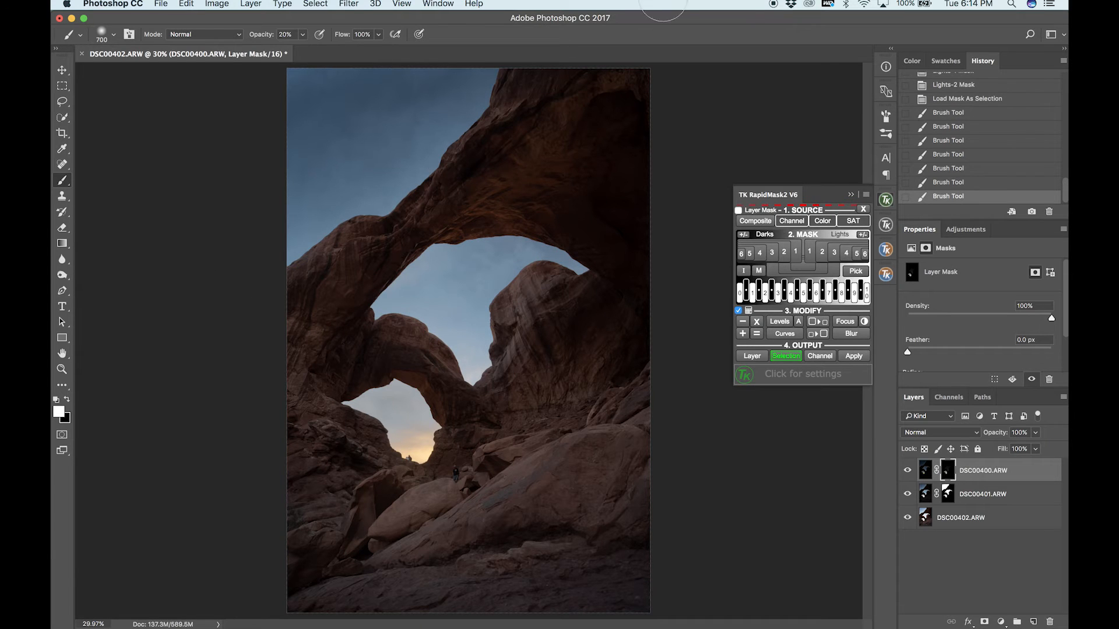
Stamp all visible layers of the arch blend into a new top layer, and inspect the blended result with the Move tool active.
{"action": "scroll", "coordinate": [600, 339], "scroll_direction": "down", "scroll_amount": 2}
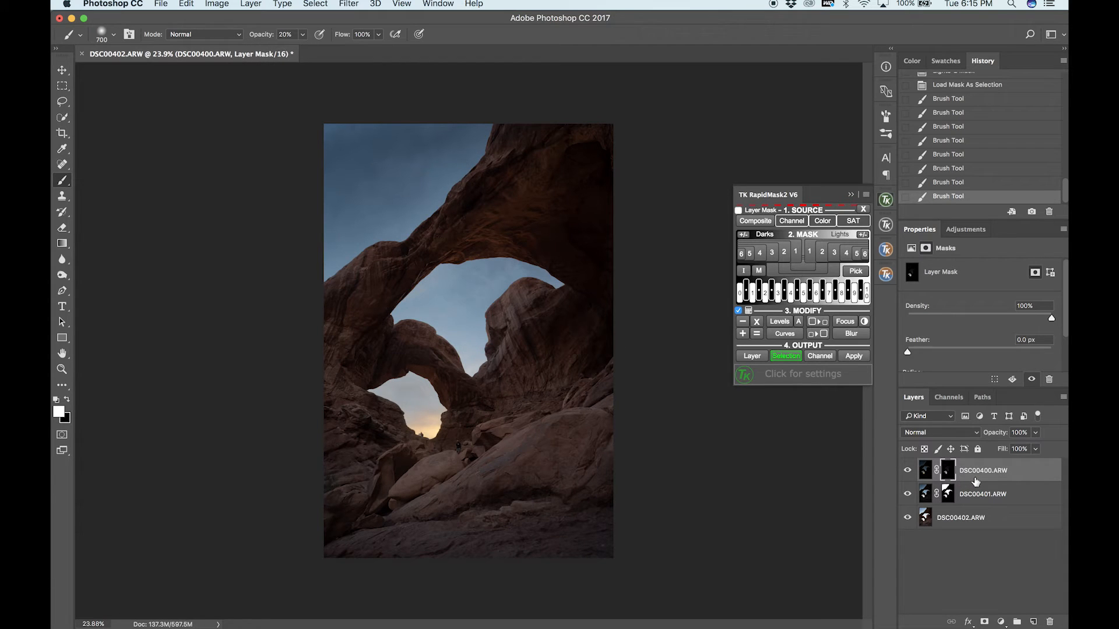
{"action": "key", "text": "alt+shift+super+e"}
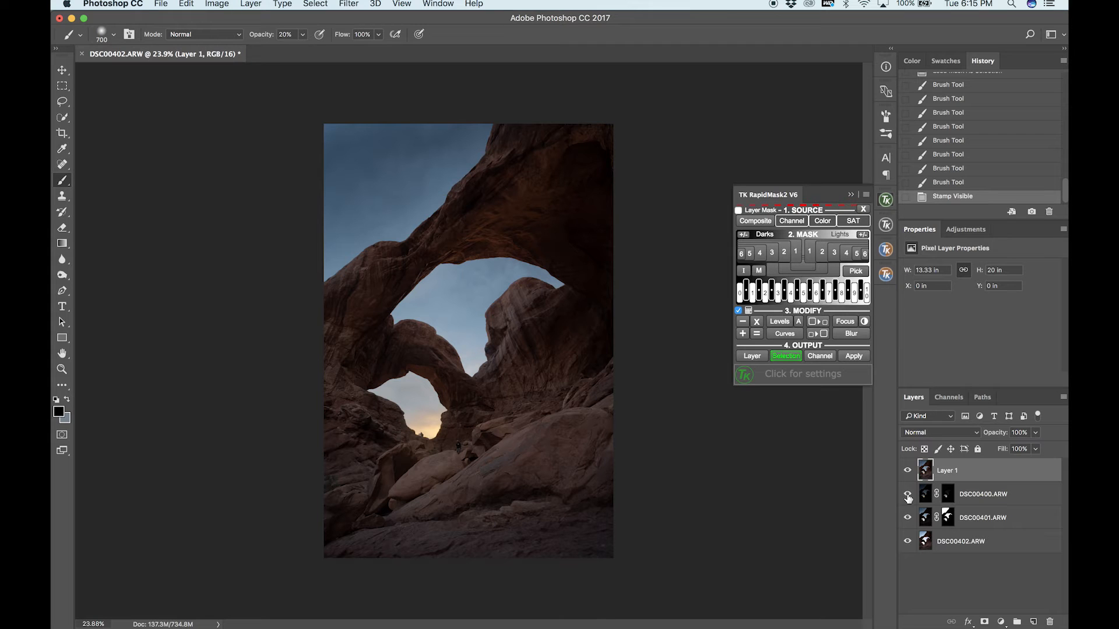
{"action": "left_click", "coordinate": [63, 71]}
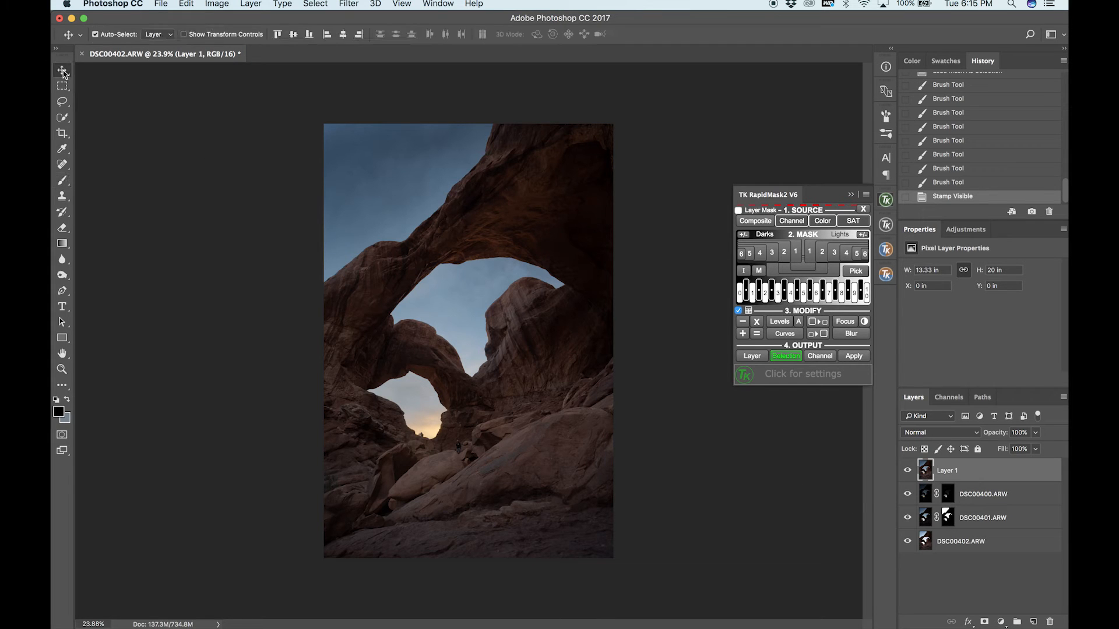
{"action": "scroll", "coordinate": [190, 219], "scroll_direction": "up", "scroll_amount": 5}
{"action": "scroll", "coordinate": [194, 222], "scroll_direction": "down", "scroll_amount": 5}
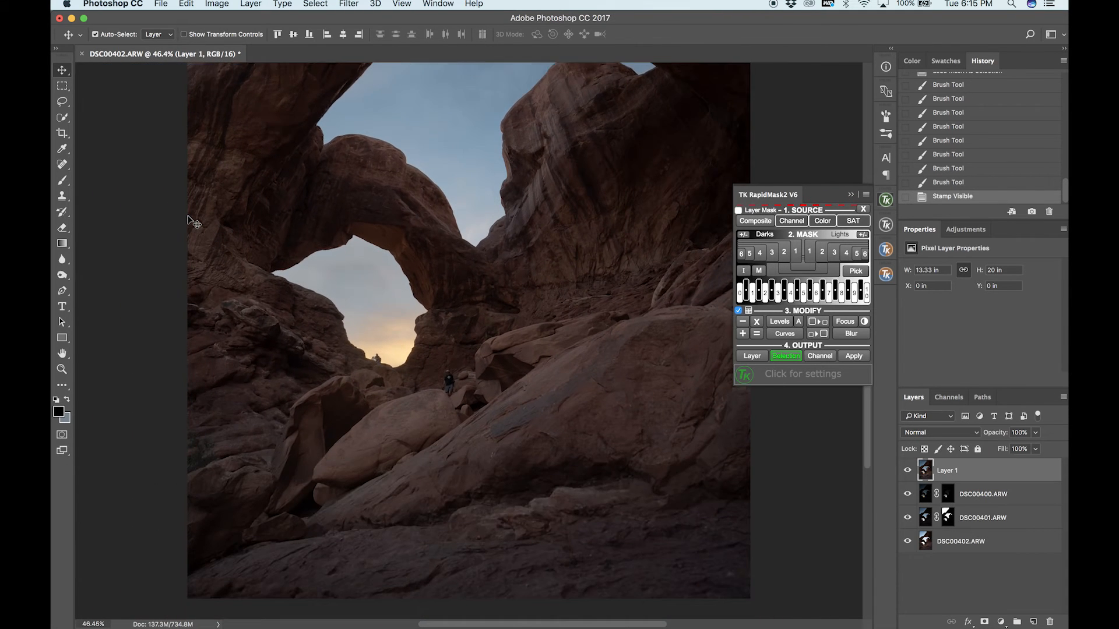
{"action": "scroll", "coordinate": [192, 223], "scroll_direction": "down", "scroll_amount": 1}
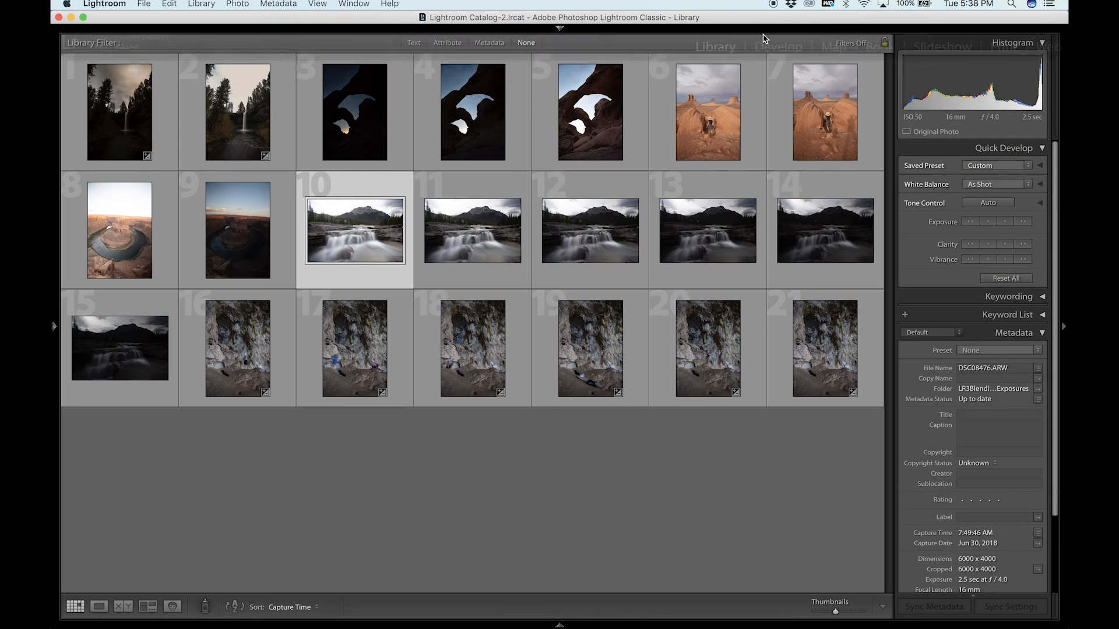
In Lightroom, review the bracketed waterfall exposures in Develop and open all six as layers in Photoshop.
{"action": "left_click", "coordinate": [778, 47]}
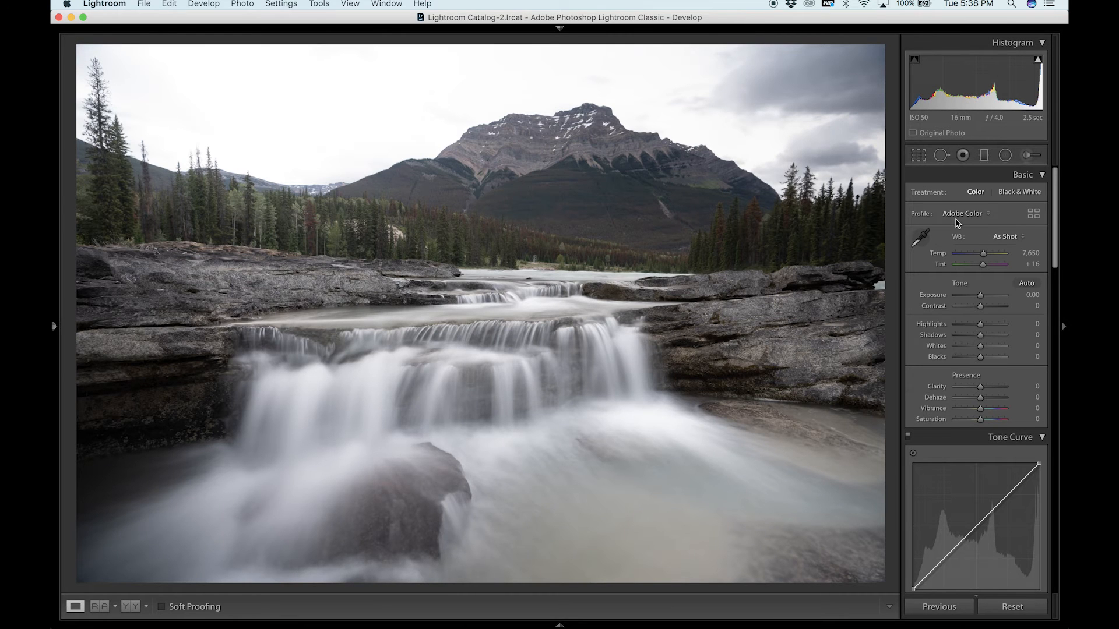
{"action": "key", "text": "Right"}
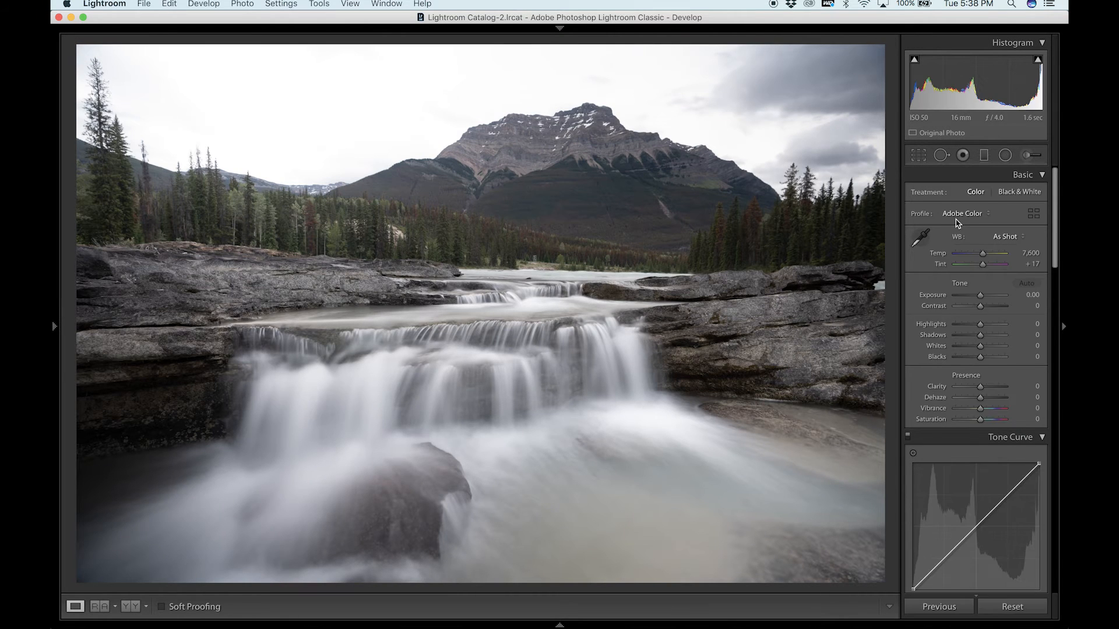
{"action": "key", "text": "Right"}
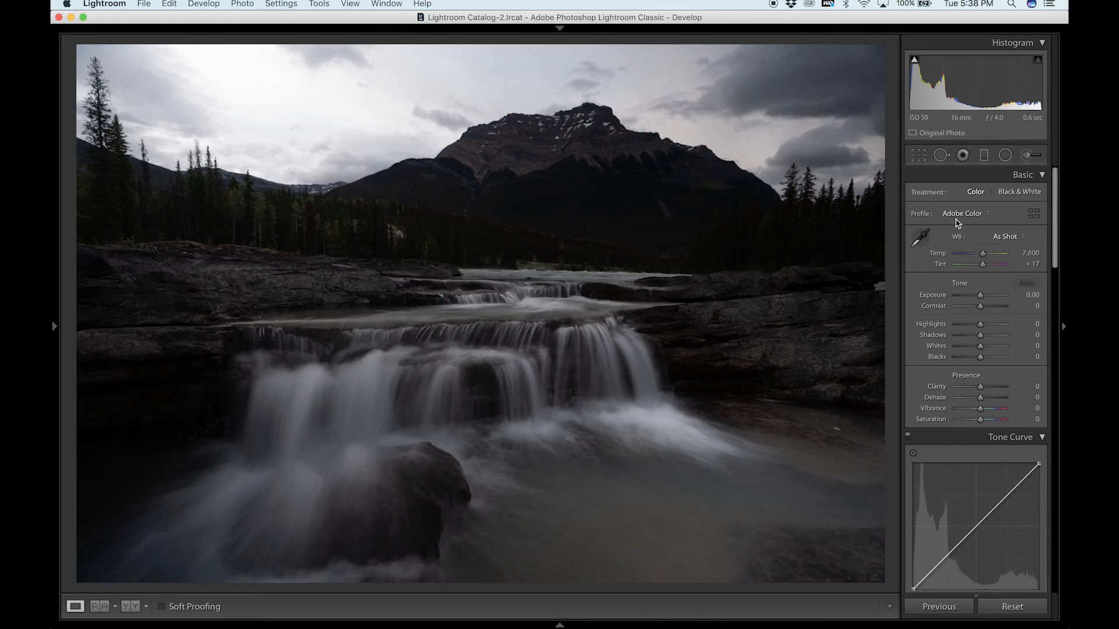
{"action": "key", "text": "Right"}
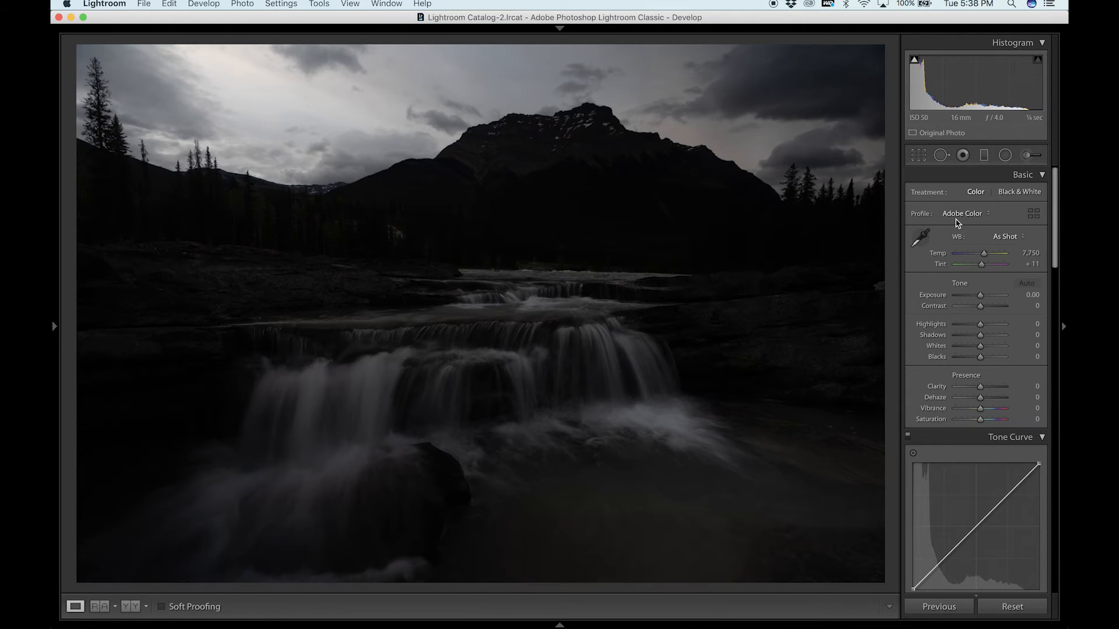
{"action": "mouse_move", "coordinate": [559, 623]}
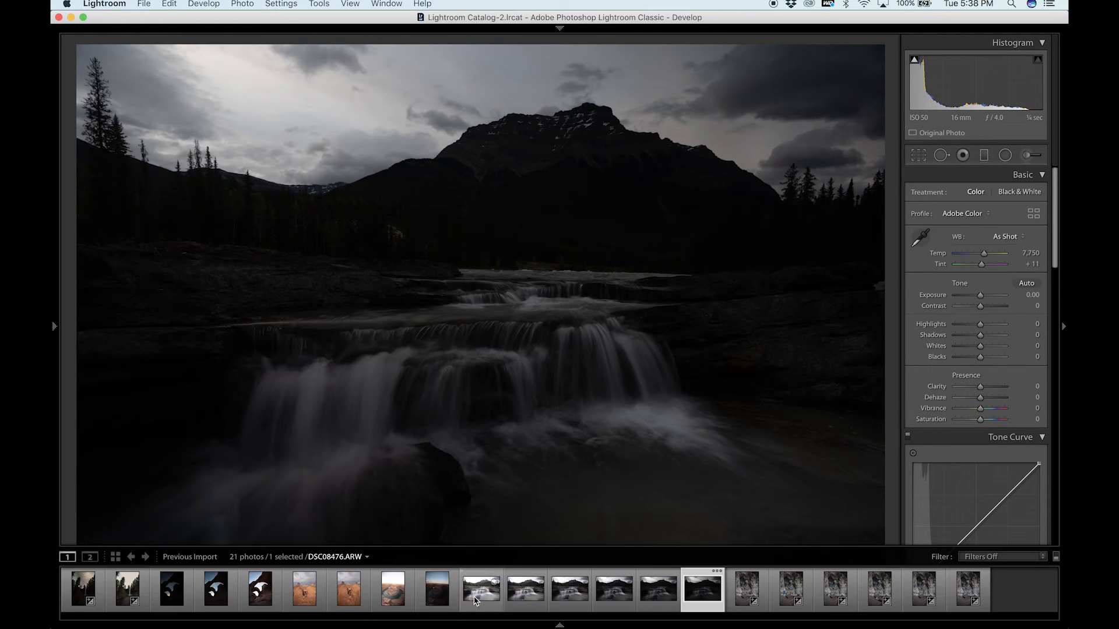
{"action": "left_click", "coordinate": [475, 601], "text": "shift"}
{"action": "right_click", "coordinate": [475, 601]}
{"action": "mouse_move", "coordinate": [576, 357]}
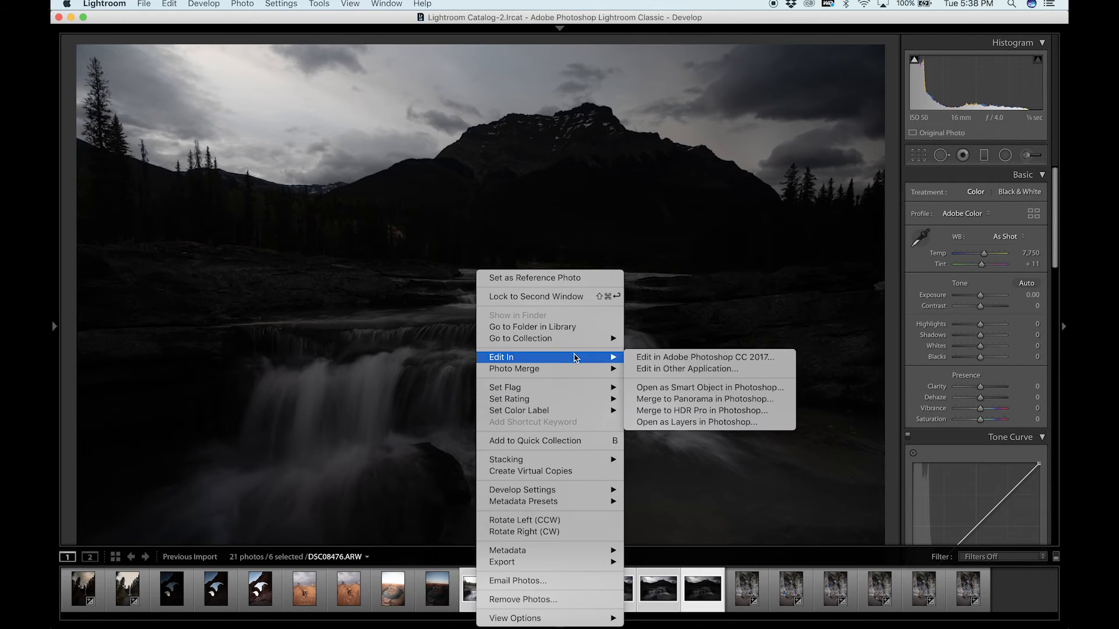
{"action": "left_click", "coordinate": [696, 422]}
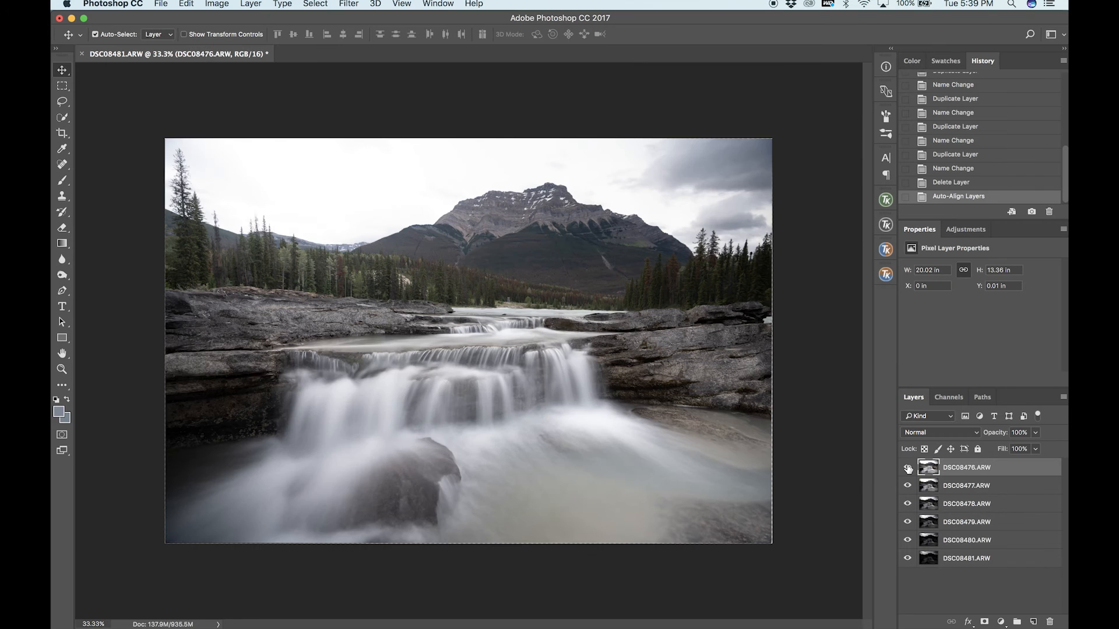
Hide the layers DSC08476.ARW through DSC08480.ARW and select the darkest exposure, DSC08481.ARW.
{"action": "left_click", "coordinate": [907, 468]}
{"action": "left_click", "coordinate": [908, 485]}
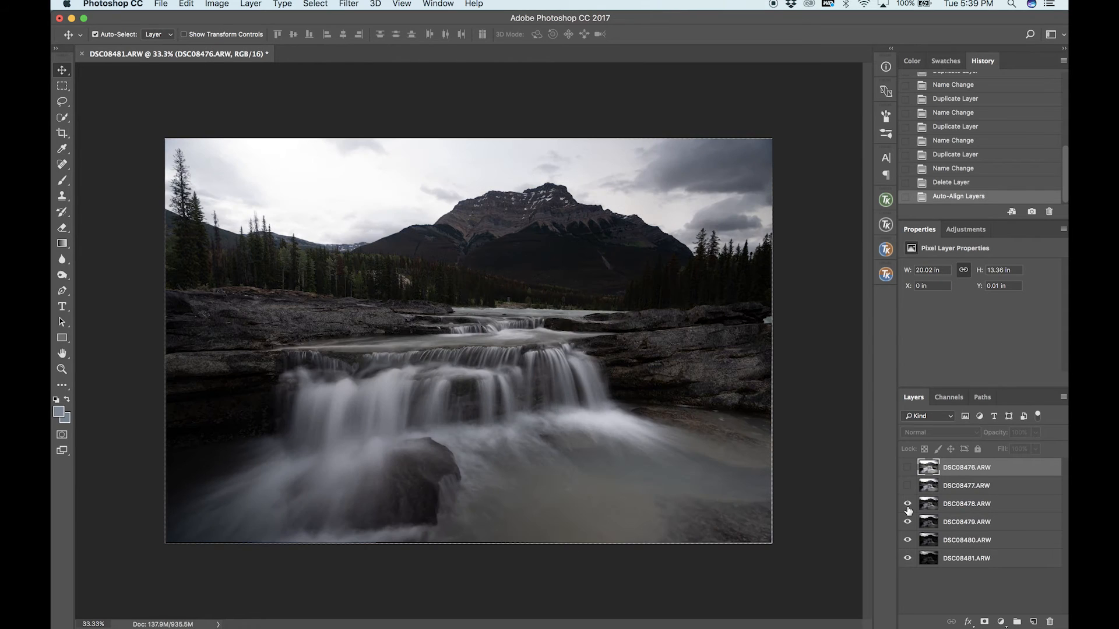
{"action": "left_click", "coordinate": [907, 503]}
{"action": "left_click", "coordinate": [907, 522]}
{"action": "left_click", "coordinate": [908, 541]}
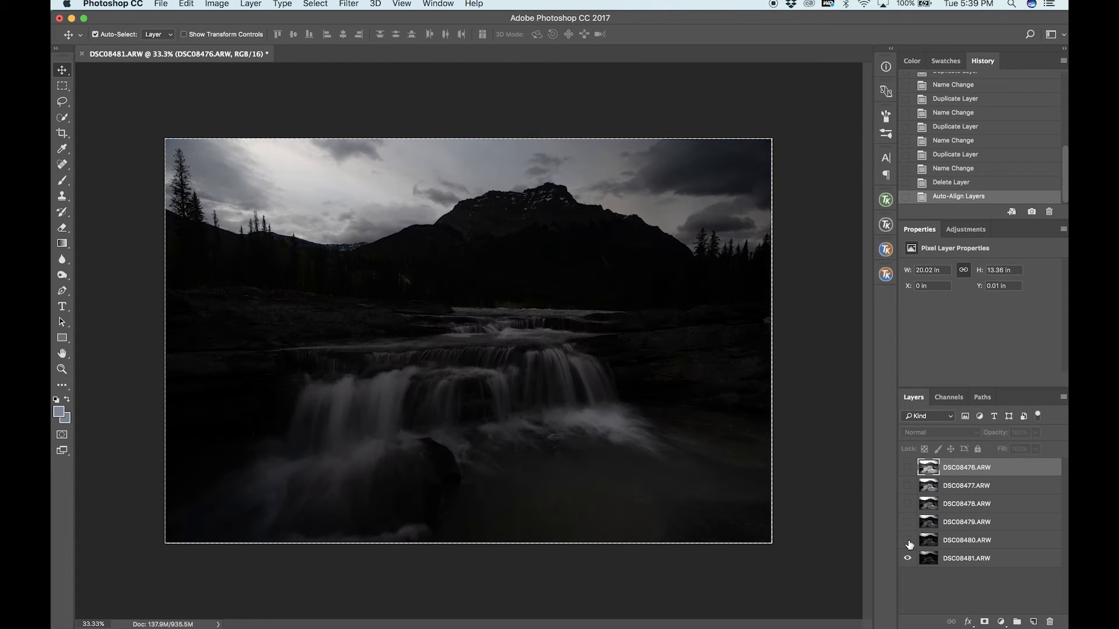
{"action": "left_click", "coordinate": [934, 559]}
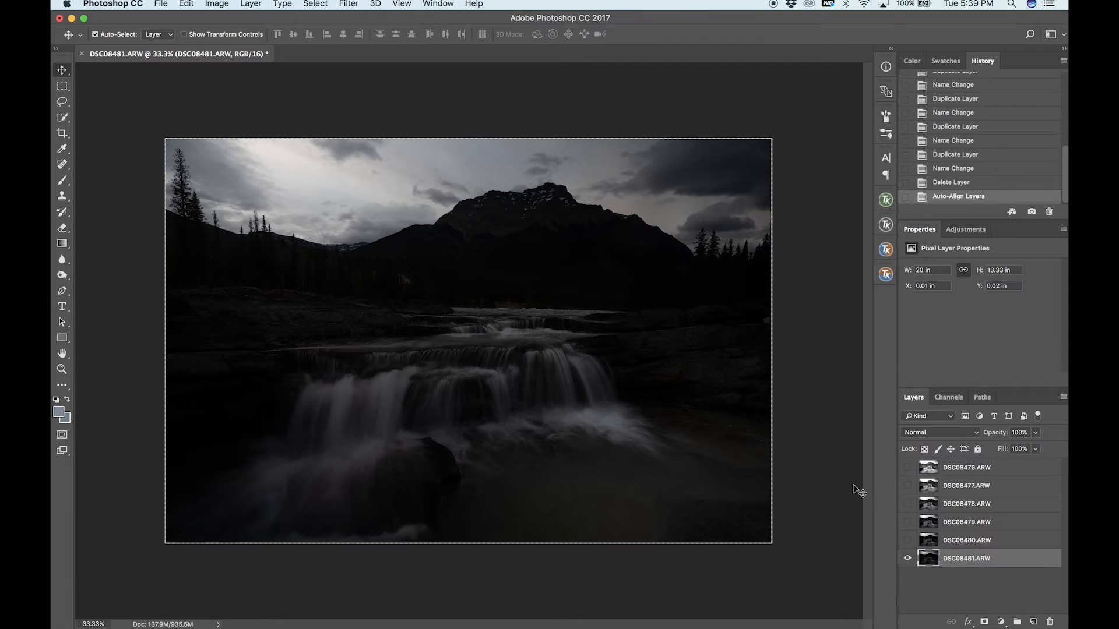
Compare the waterfall exposures by showing the layers one by one up to DSC08476.ARW and hiding them again down to DSC08479.ARW.
{"action": "left_click", "coordinate": [908, 541]}
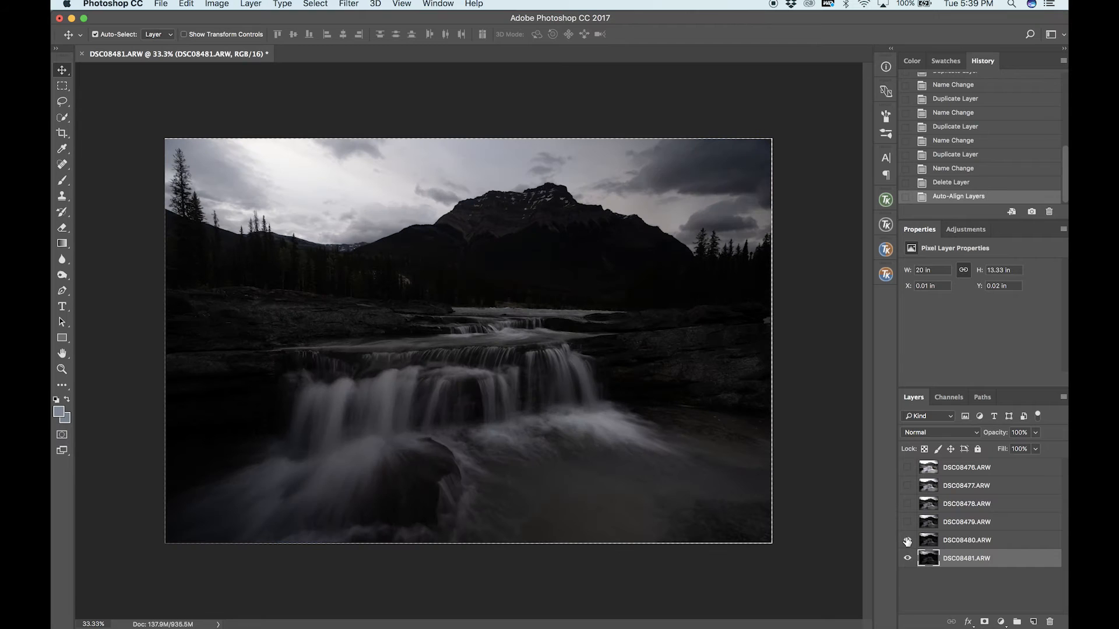
{"action": "left_click", "coordinate": [908, 522]}
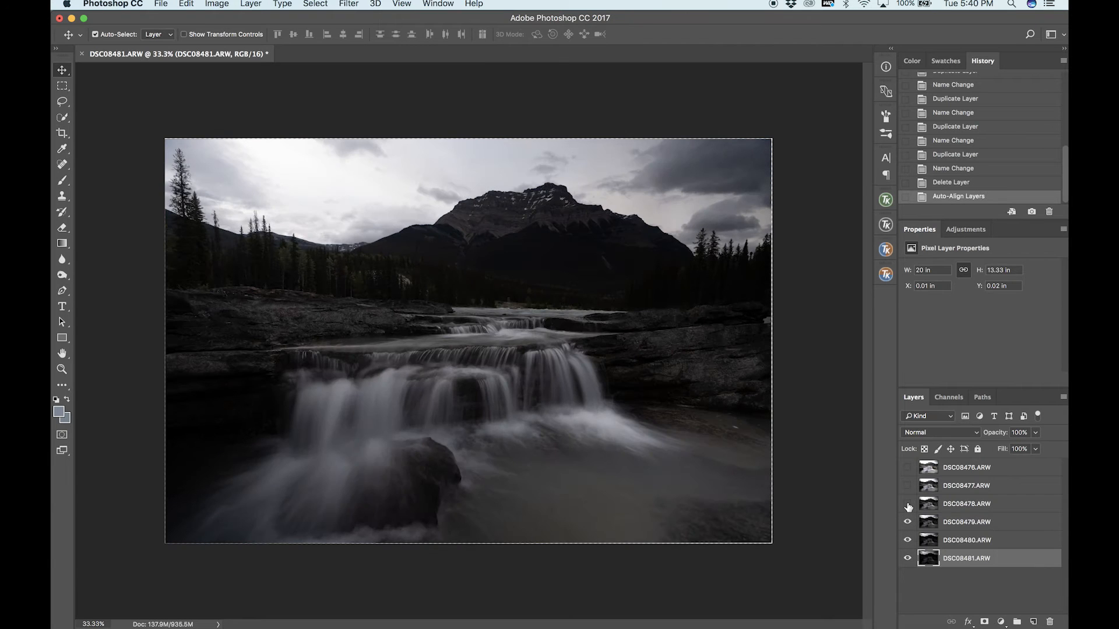
{"action": "left_click", "coordinate": [908, 504]}
{"action": "left_click", "coordinate": [908, 486]}
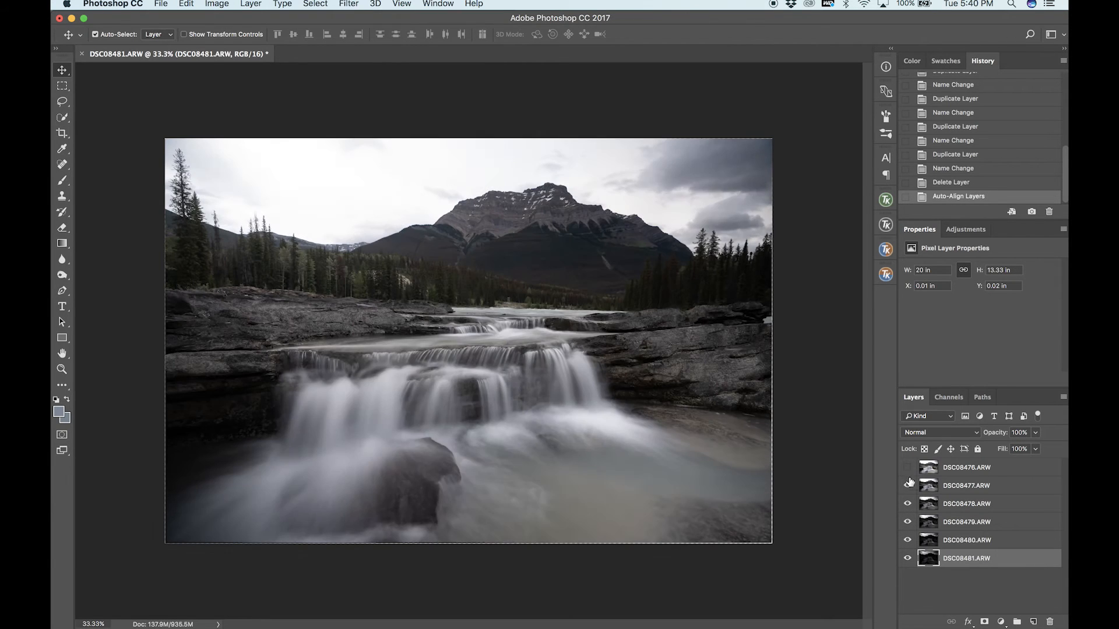
{"action": "left_click", "coordinate": [907, 468]}
{"action": "left_click", "coordinate": [908, 468]}
{"action": "left_click", "coordinate": [907, 487]}
{"action": "left_click", "coordinate": [907, 504]}
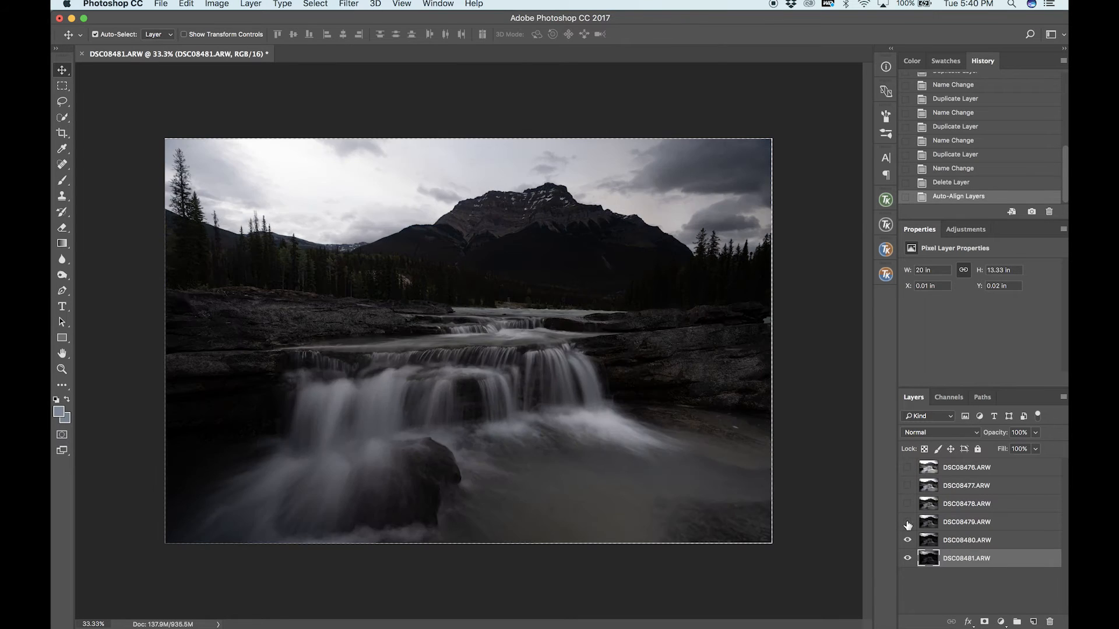
{"action": "left_click", "coordinate": [908, 522]}
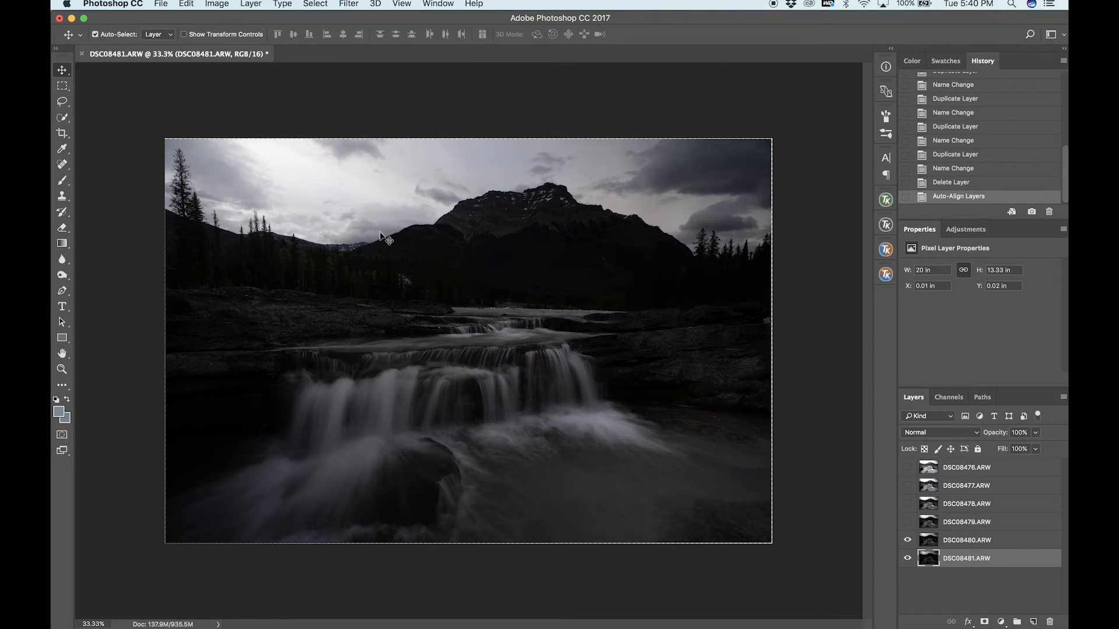
Compare DSC08480.ARW with DSC08481.ARW beneath it, and delete the DSC08480.ARW layer.
{"action": "left_click", "coordinate": [907, 540]}
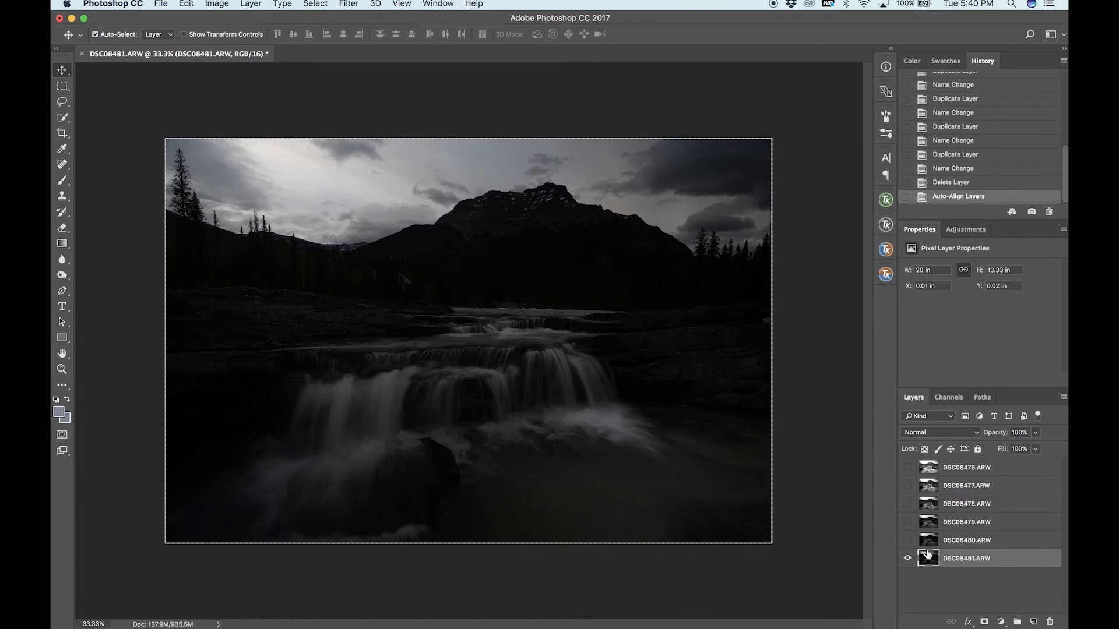
{"action": "left_click", "coordinate": [907, 541]}
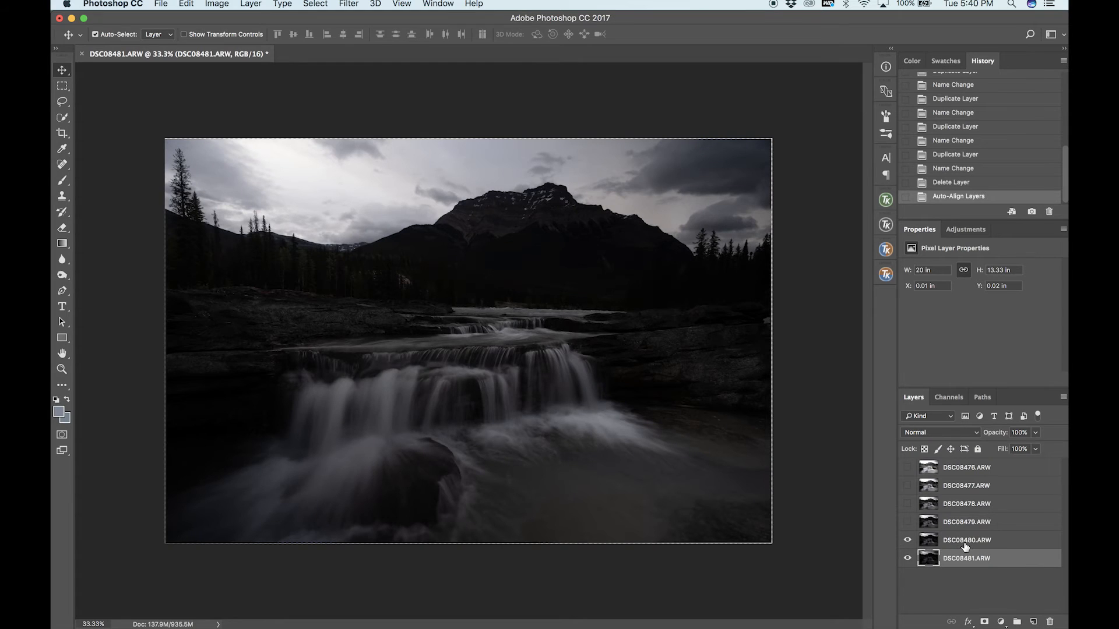
{"action": "left_click", "coordinate": [958, 543]}
{"action": "key", "text": "Delete"}
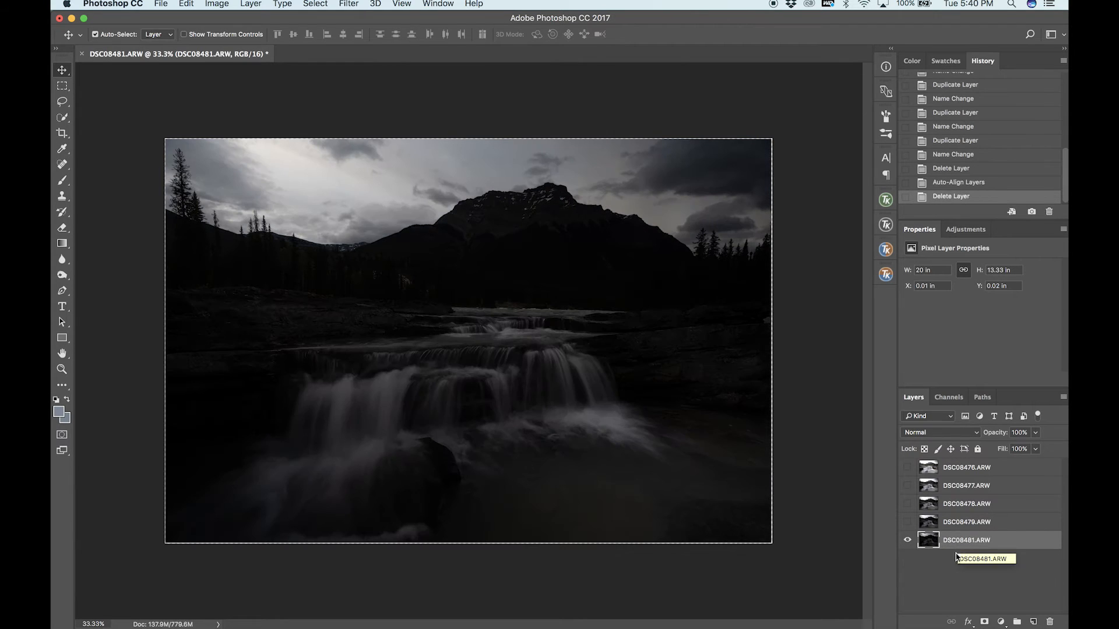
Select and show the DSC08479.ARW layer, comparing the sky and water with the DSC08481.ARW exposure beneath.
{"action": "left_click", "coordinate": [959, 521]}
{"action": "left_click", "coordinate": [908, 523]}
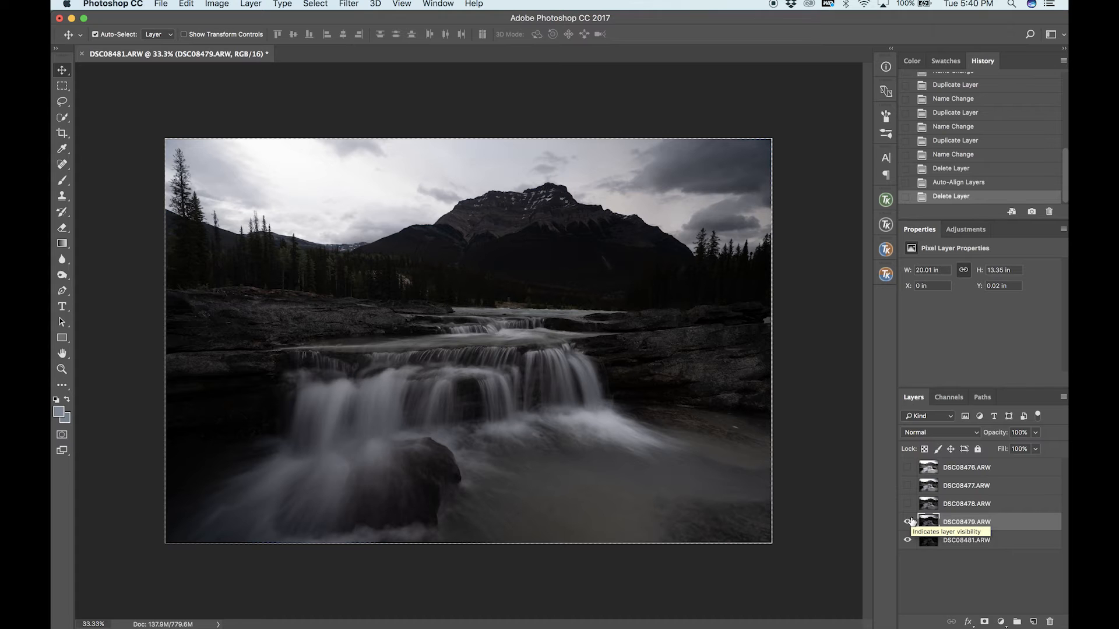
{"action": "left_click", "coordinate": [907, 526]}
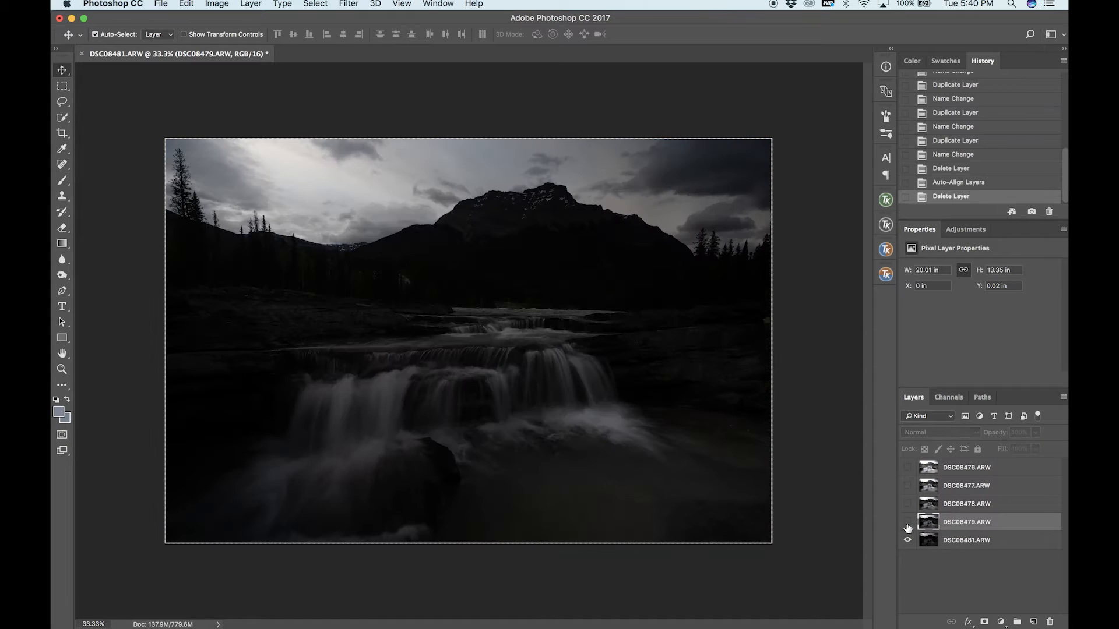
{"action": "left_click", "coordinate": [908, 526]}
{"action": "left_click", "coordinate": [907, 526]}
{"action": "left_click", "coordinate": [908, 527]}
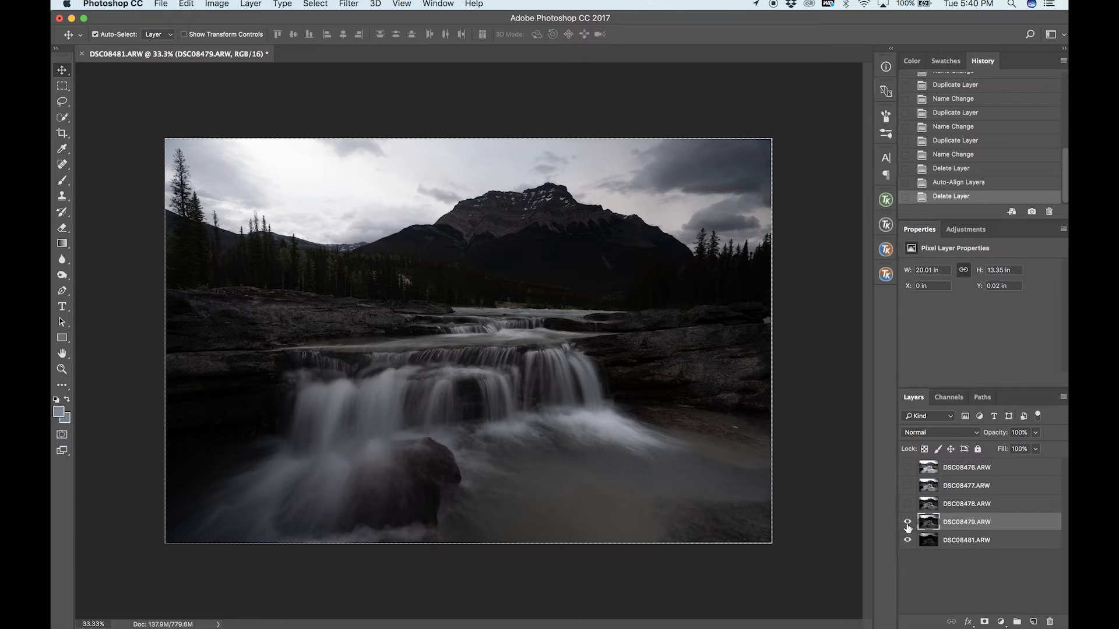
{"action": "left_click", "coordinate": [907, 526]}
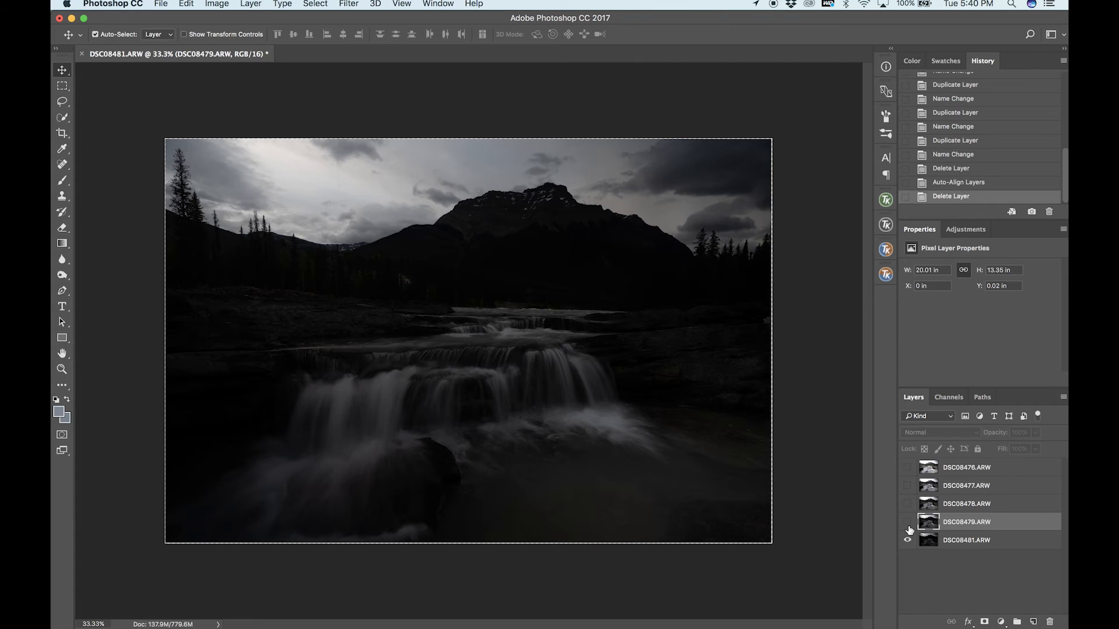
{"action": "left_click", "coordinate": [908, 527]}
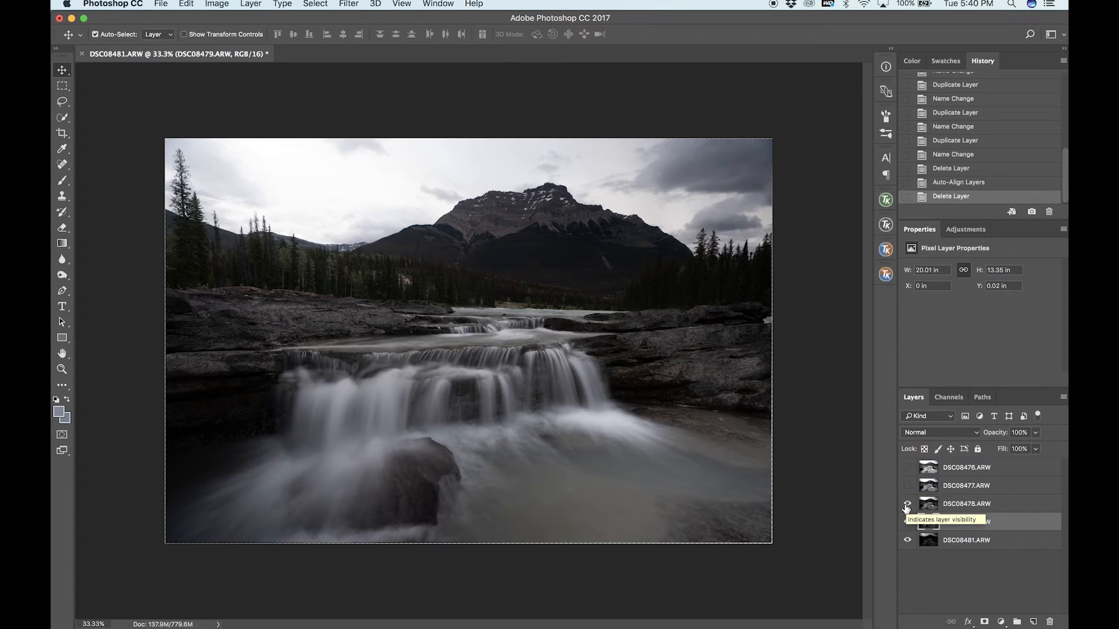
Compare DSC08478.ARW with DSC08479.ARW, and delete the DSC08478.ARW layer.
{"action": "left_click", "coordinate": [907, 504]}
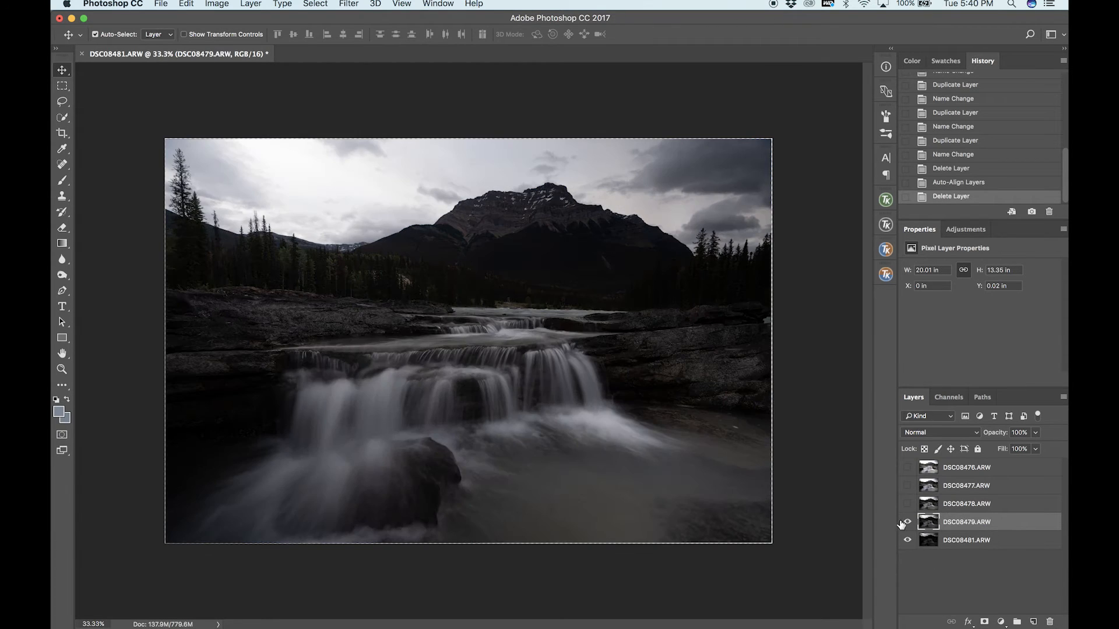
{"action": "left_click", "coordinate": [908, 521]}
{"action": "left_click", "coordinate": [908, 505]}
{"action": "left_click", "coordinate": [962, 507]}
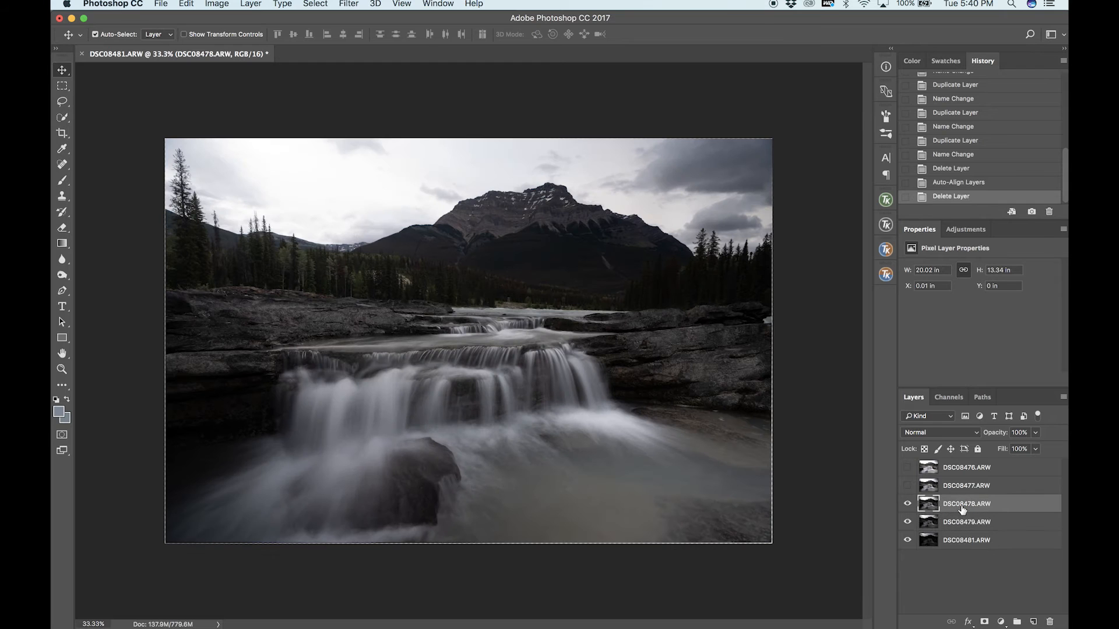
{"action": "key", "text": "Delete"}
Show the DSC08476.ARW and DSC08477.ARW layers above DSC08479.ARW, checking each exposure.
{"action": "left_click", "coordinate": [907, 467]}
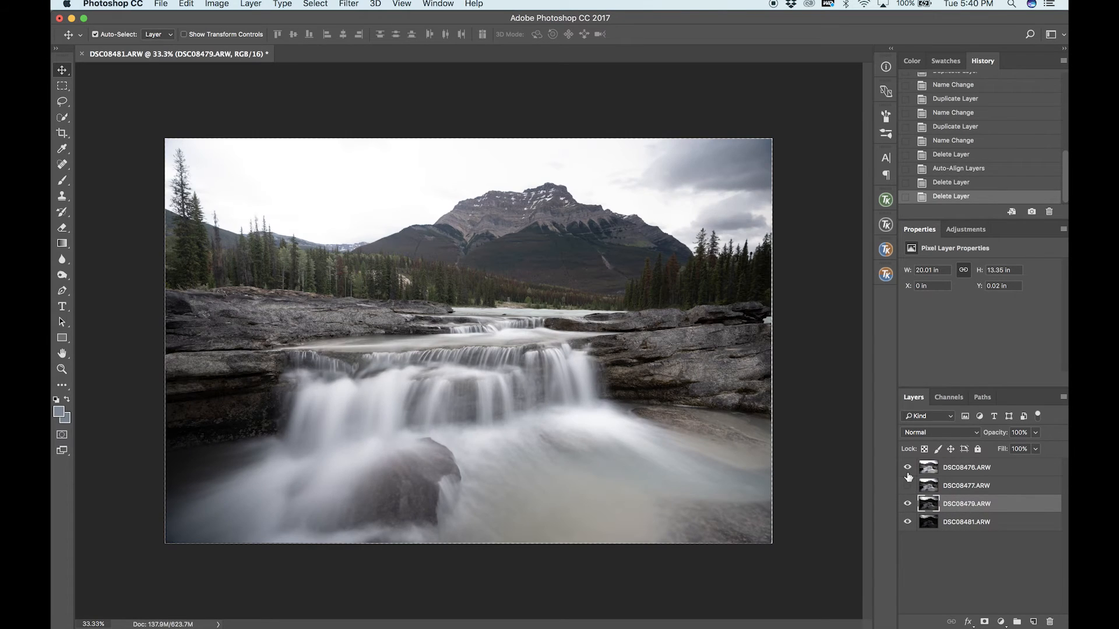
{"action": "left_click", "coordinate": [907, 470]}
{"action": "left_click", "coordinate": [908, 486]}
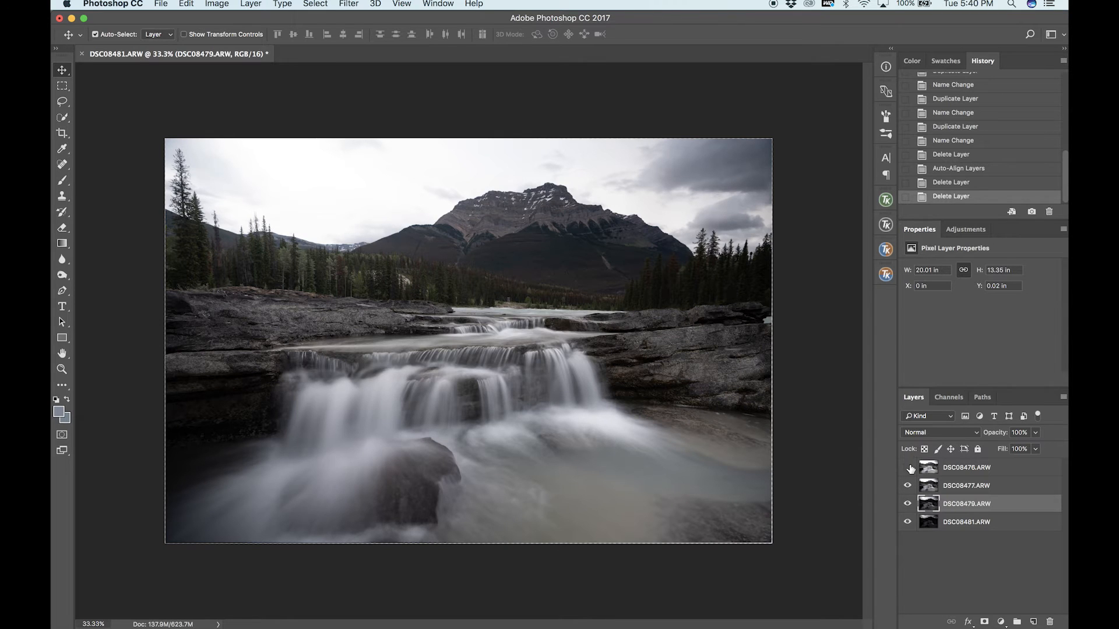
{"action": "left_click", "coordinate": [907, 468]}
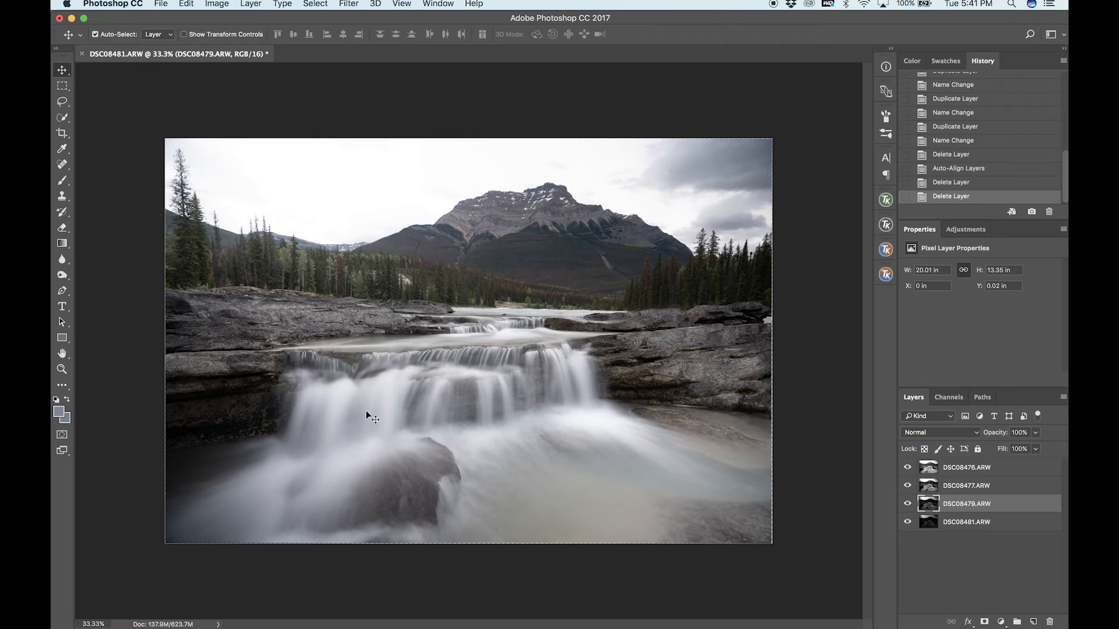
Select the DSC08476.ARW layer and compare its trees and water with the DSC08477.ARW exposure beneath, leaving both layers shown.
{"action": "left_click", "coordinate": [950, 469]}
{"action": "left_click", "coordinate": [907, 468]}
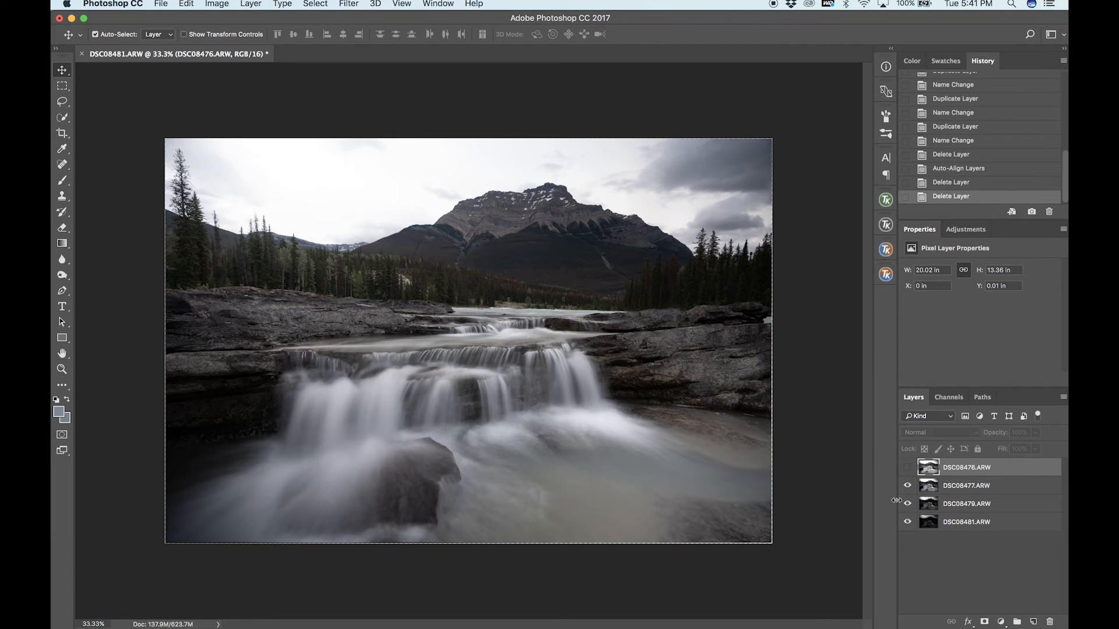
{"action": "left_click", "coordinate": [908, 469]}
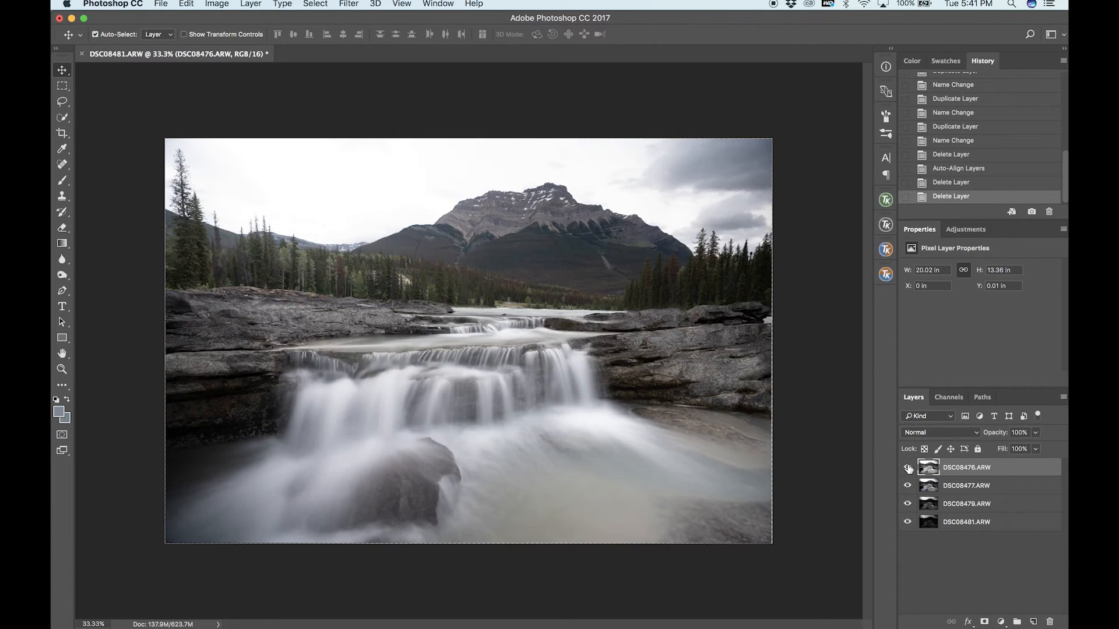
{"action": "left_click", "coordinate": [907, 468]}
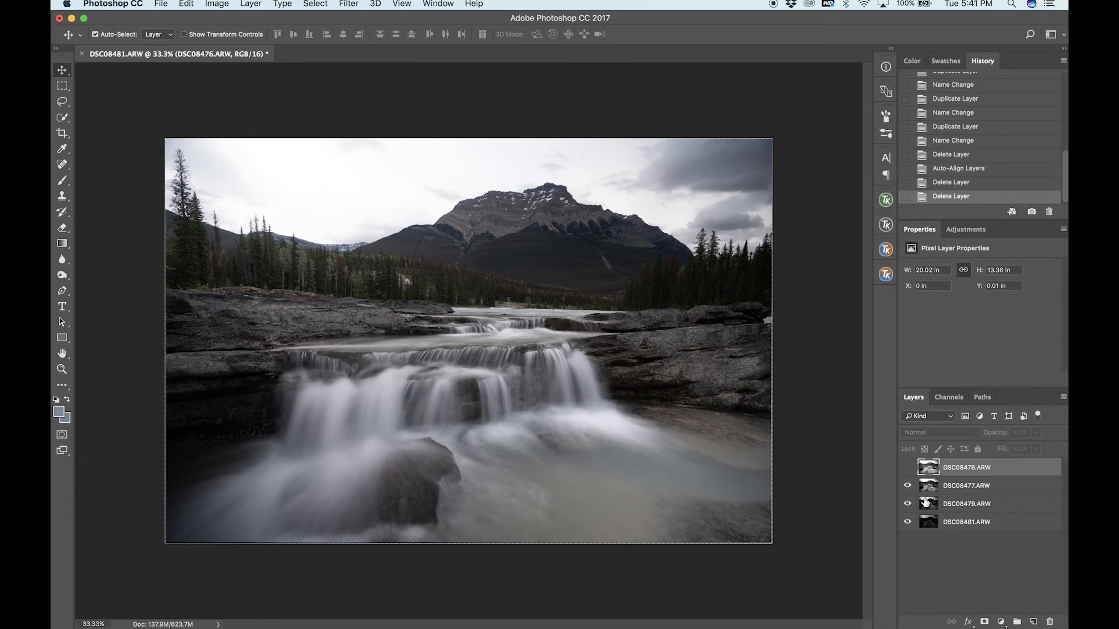
{"action": "left_click", "coordinate": [907, 468]}
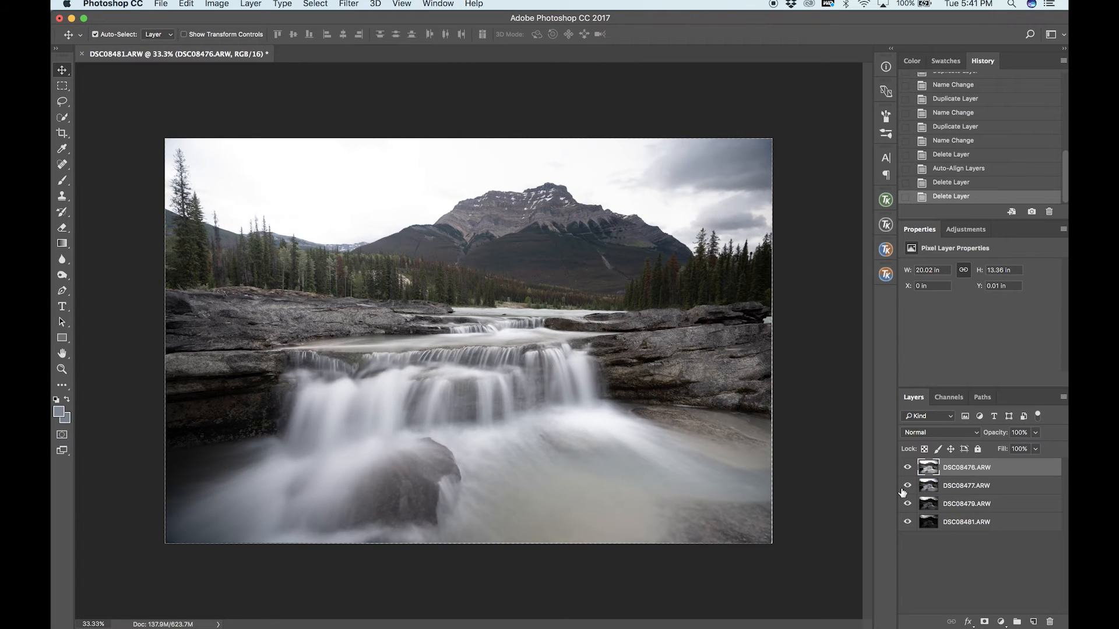
{"action": "left_click", "coordinate": [909, 468]}
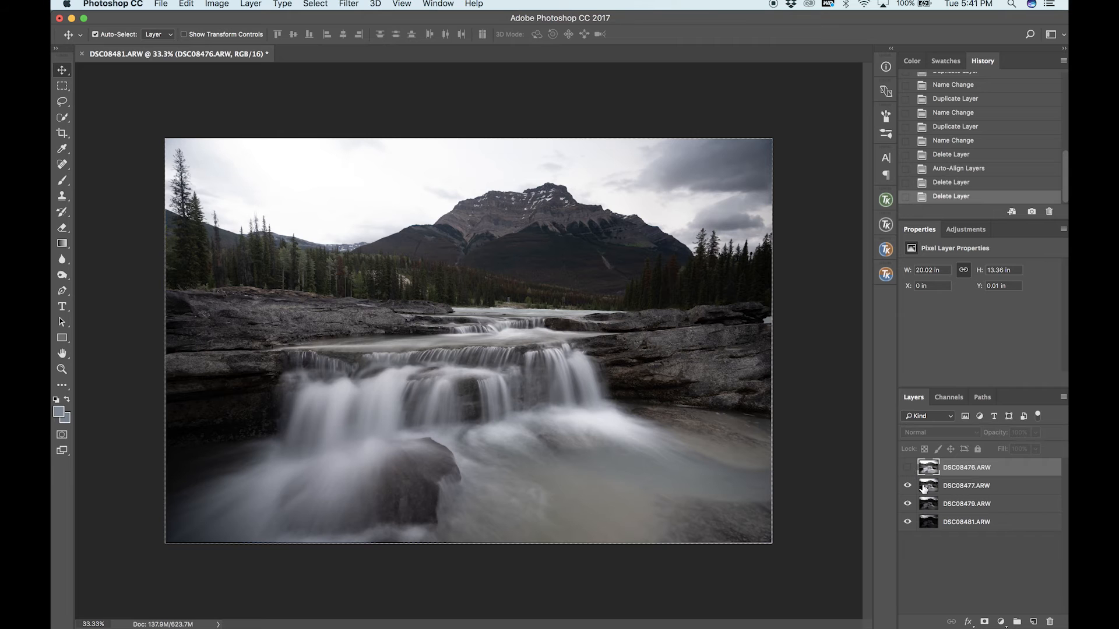
{"action": "left_click", "coordinate": [925, 490]}
{"action": "left_click", "coordinate": [928, 470]}
{"action": "left_click", "coordinate": [907, 467]}
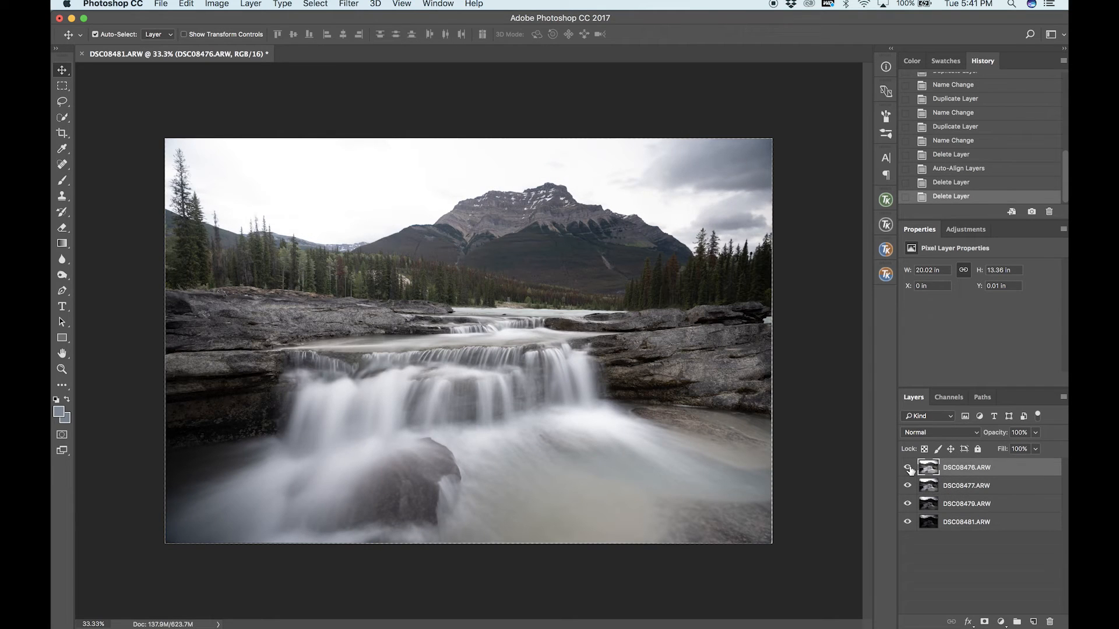
Rename the DSC08476.ARW layer as "trees" and hide it.
{"action": "double_click", "coordinate": [961, 468]}
{"action": "type", "text": "tr"}
{"action": "left_click", "coordinate": [948, 485]}
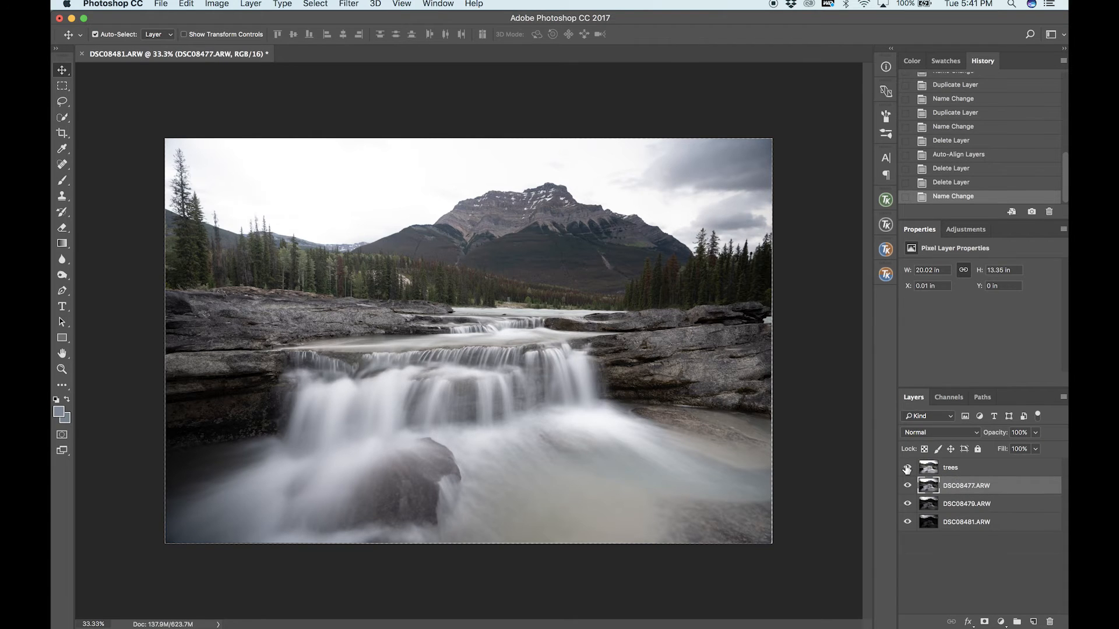
{"action": "left_click", "coordinate": [908, 467]}
Rename the DSC08477.ARW layer as "water and foreground" and hide it.
{"action": "double_click", "coordinate": [948, 487]}
{"action": "type", "text": "water and"}
{"action": "key", "text": "Return"}
{"action": "left_click", "coordinate": [908, 486]}
Hide the DSC08479.ARW layer and rename the DSC08481.ARW layer as "pure sky exposure".
{"action": "left_click", "coordinate": [945, 506]}
{"action": "left_click", "coordinate": [907, 504]}
{"action": "double_click", "coordinate": [964, 523]}
{"action": "type", "text": "p"}
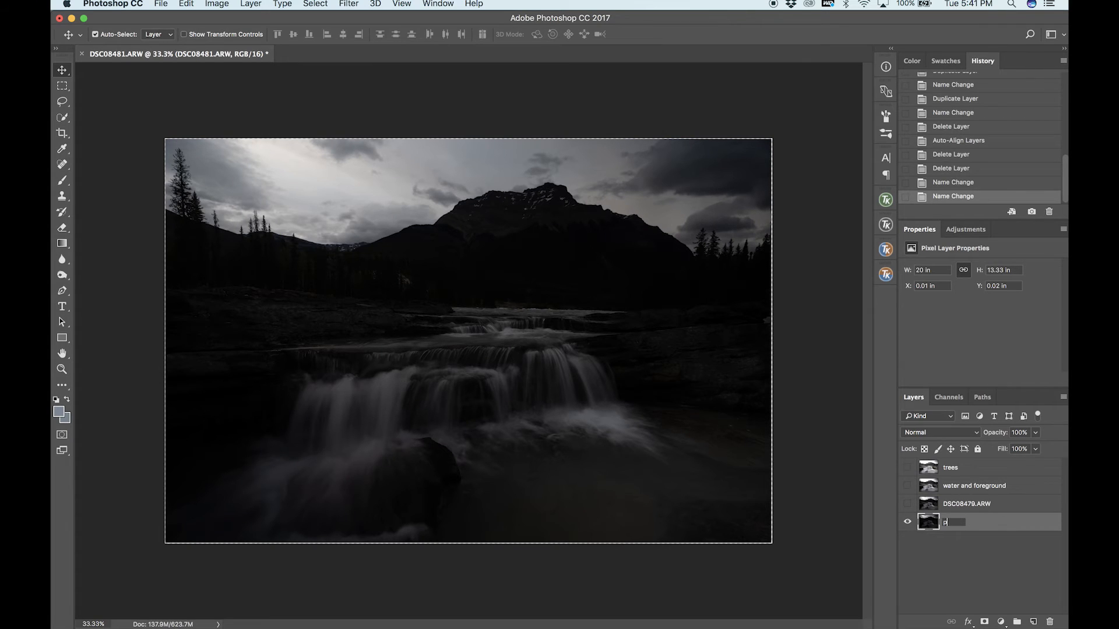
{"action": "type", "text": "ure sky exposure"}
{"action": "key", "text": "Return"}
Show the DSC08479.ARW layer again and rename it as "help for the sky's range".
{"action": "left_click", "coordinate": [956, 505]}
{"action": "left_click", "coordinate": [907, 504]}
{"action": "double_click", "coordinate": [959, 504]}
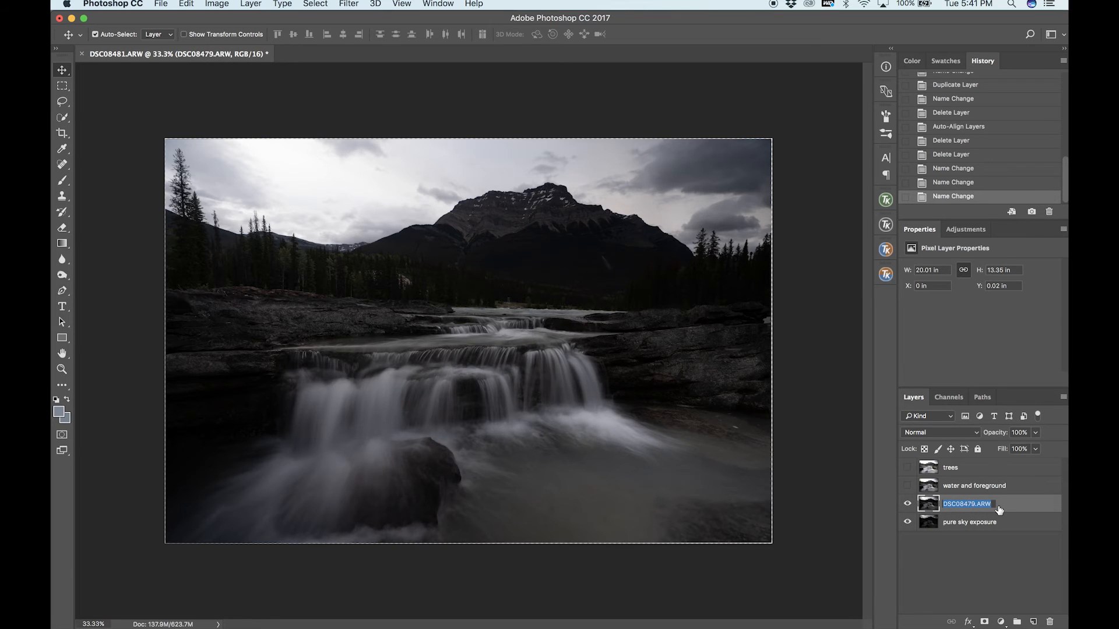
{"action": "type", "text": "help for the sky's range"}
{"action": "key", "text": "Return"}
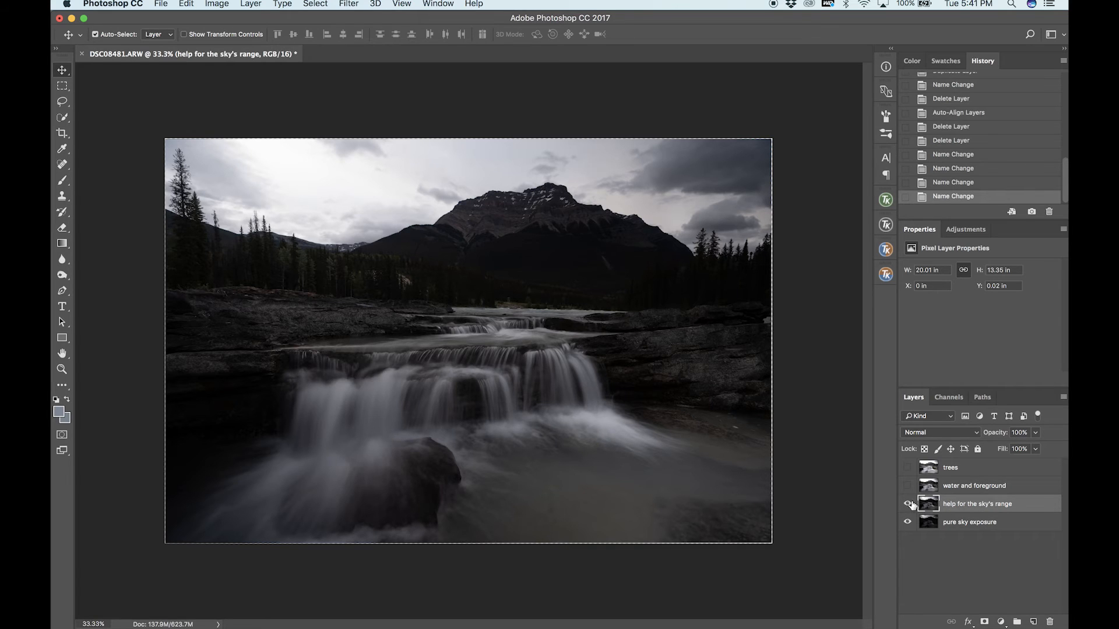
Move the trees and water and foreground layers together beneath the pure sky exposure layer.
{"action": "left_click", "coordinate": [953, 471]}
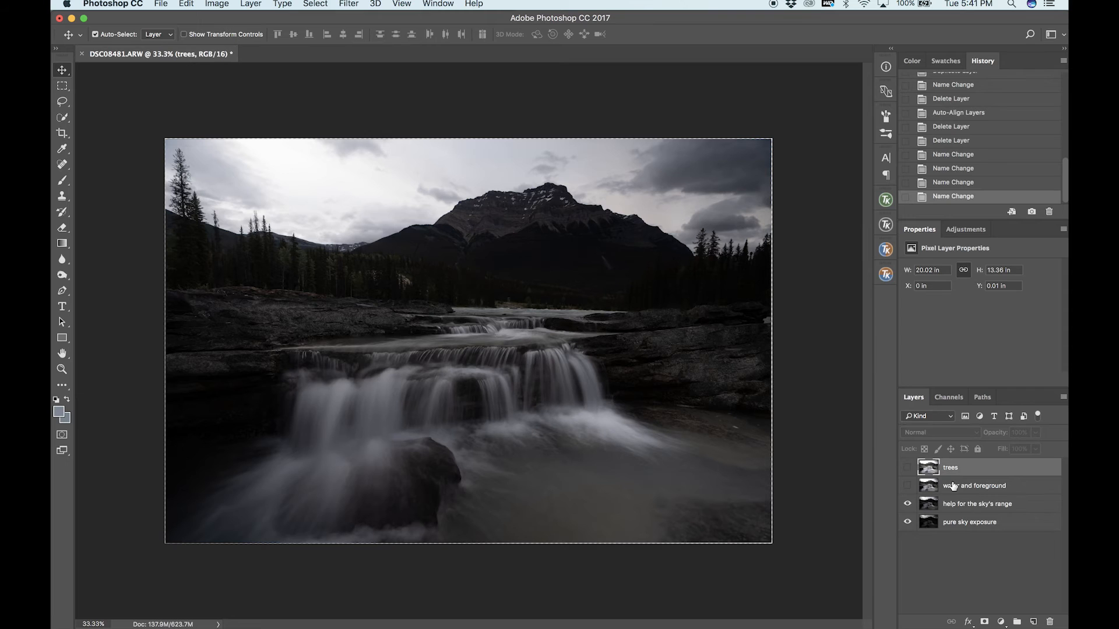
{"action": "left_click", "coordinate": [953, 486], "text": "shift"}
{"action": "left_click_drag", "start_coordinate": [954, 486], "coordinate": [959, 532]}
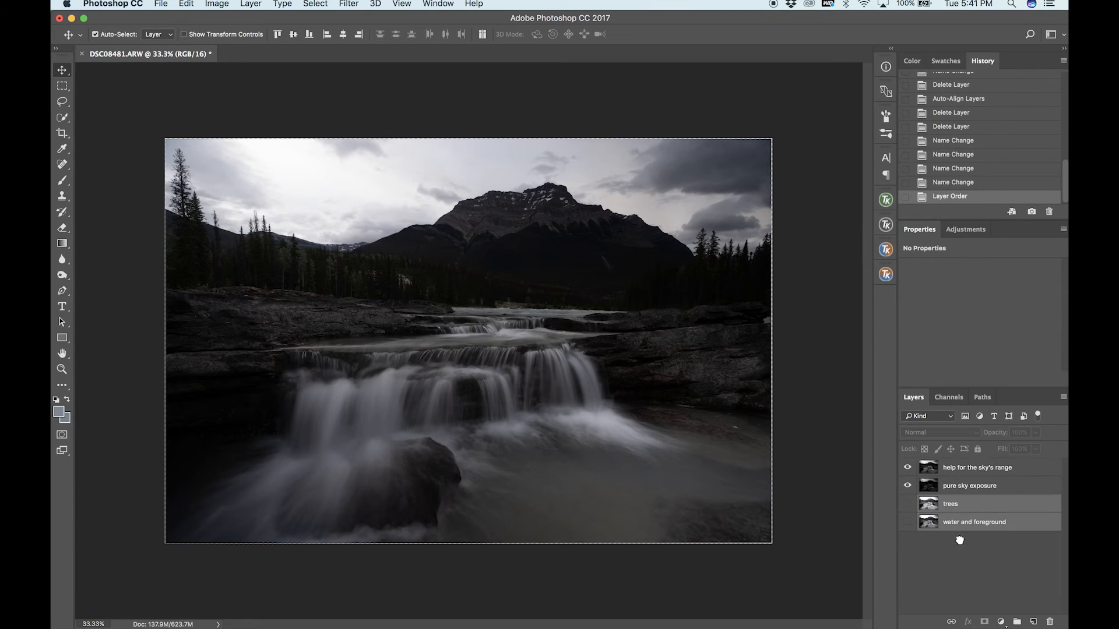
Compare the help for the sky's range layer with pure sky exposure beneath, and leave the upper layer selected and shown.
{"action": "left_click", "coordinate": [966, 487]}
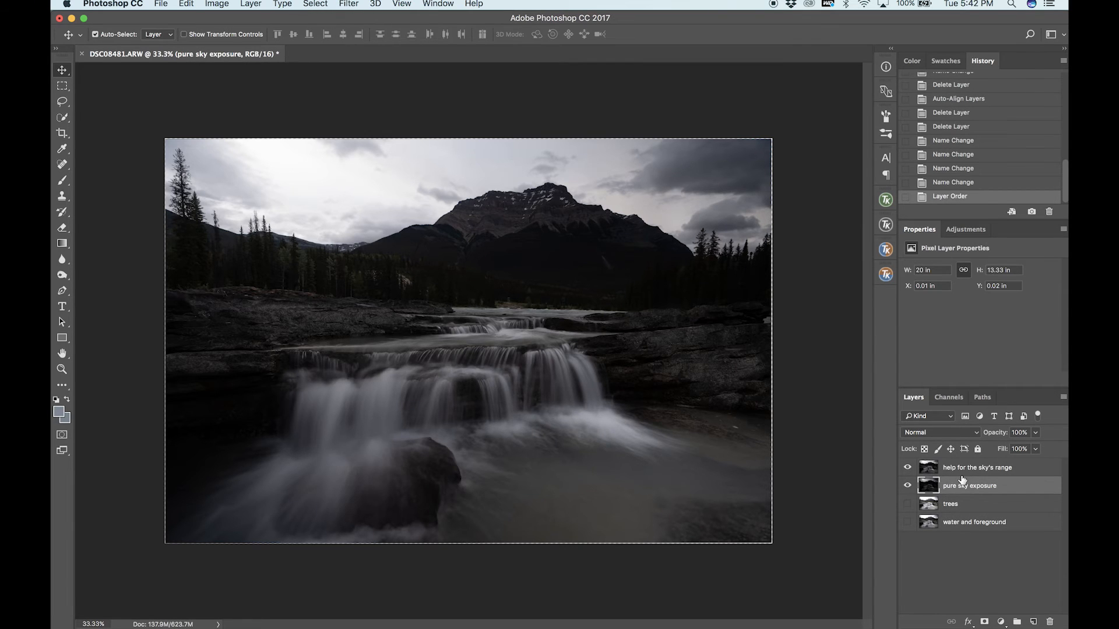
{"action": "left_click", "coordinate": [908, 468]}
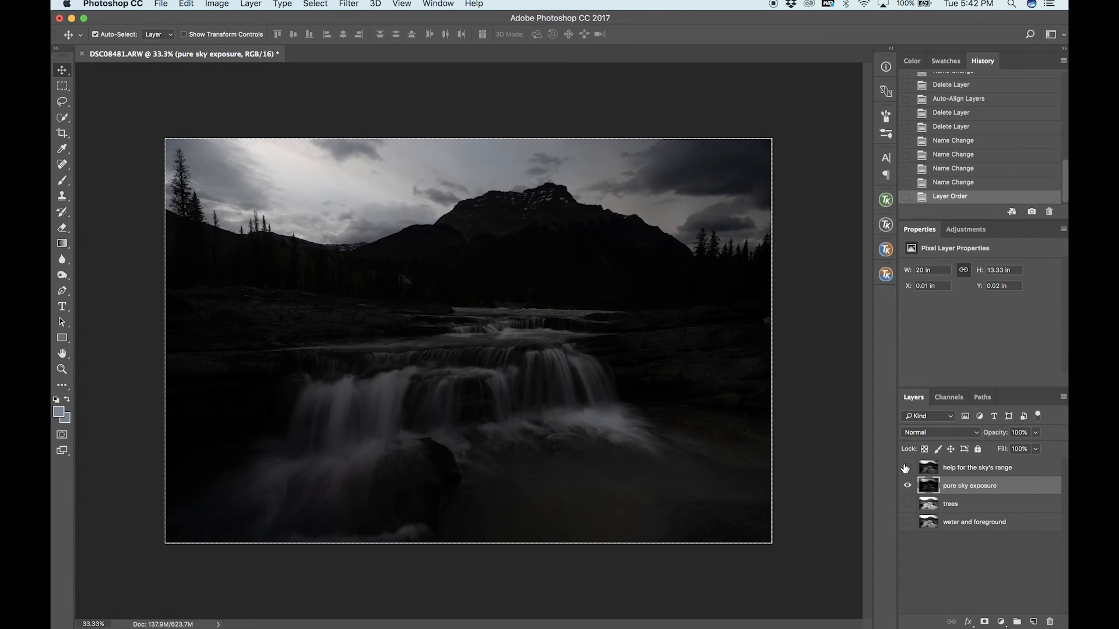
{"action": "left_click", "coordinate": [907, 467]}
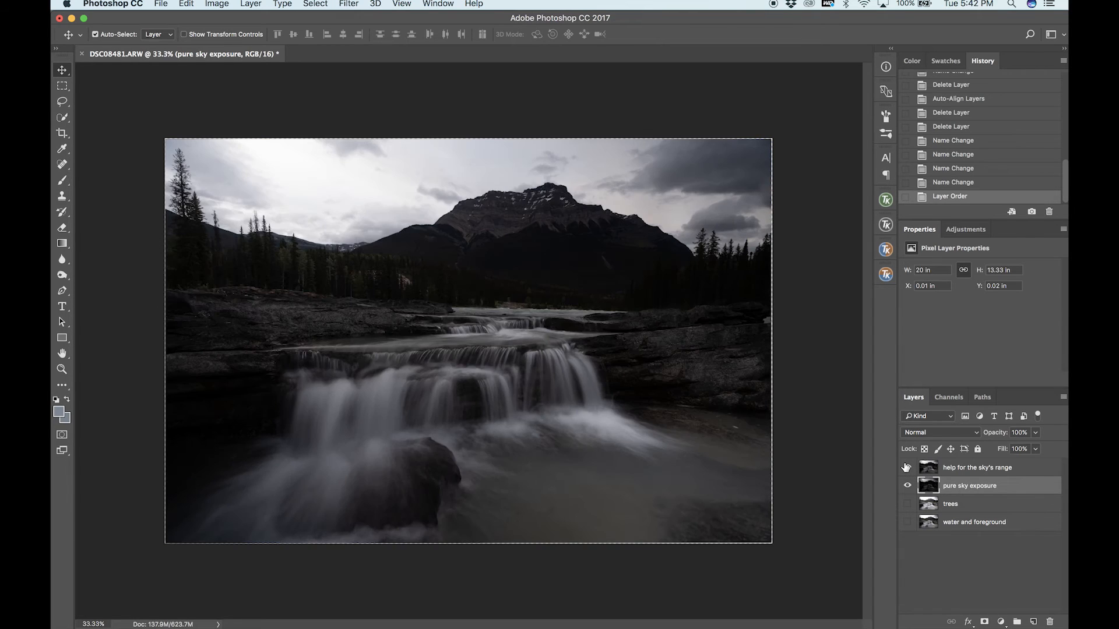
{"action": "left_click", "coordinate": [906, 467]}
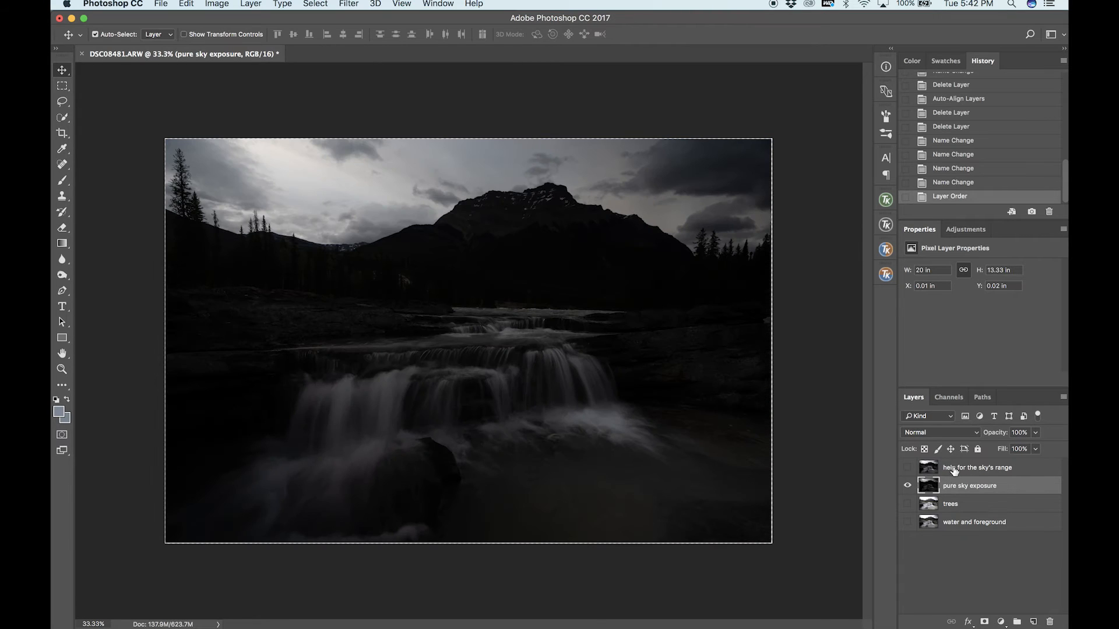
{"action": "left_click", "coordinate": [944, 468]}
{"action": "left_click", "coordinate": [907, 467]}
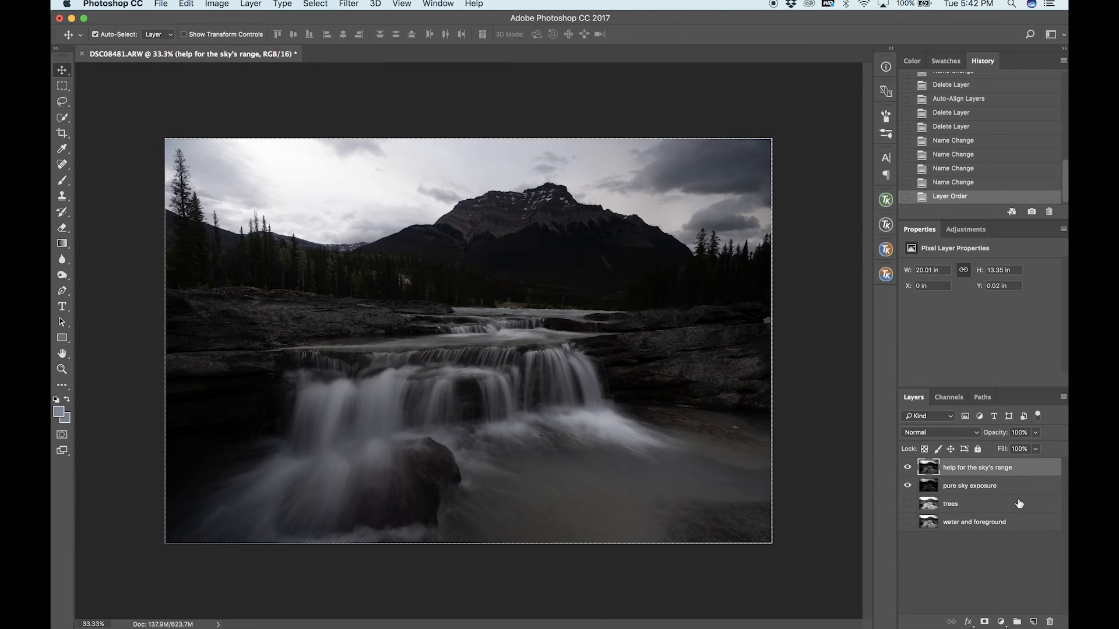
Mask the help for the sky's range layer, painting black over the sky at 1600 px and 50% opacity, finishing at 700 px and 20%.
{"action": "left_click", "coordinate": [984, 622]}
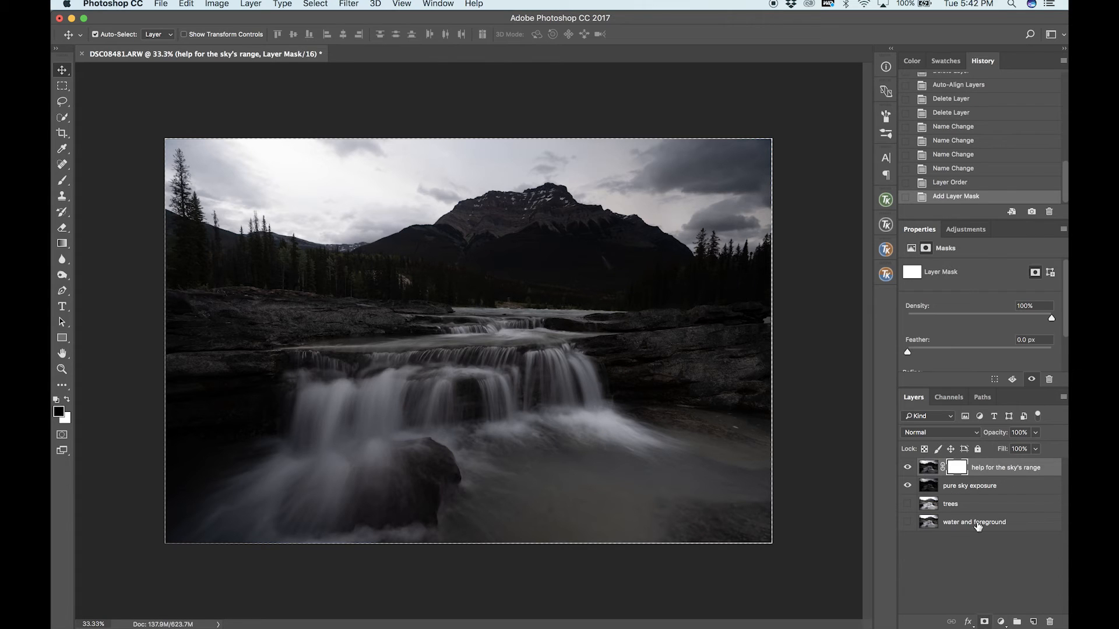
{"action": "key", "text": "b"}
{"action": "left_click", "coordinate": [286, 34]}
{"action": "key", "text": "Return"}
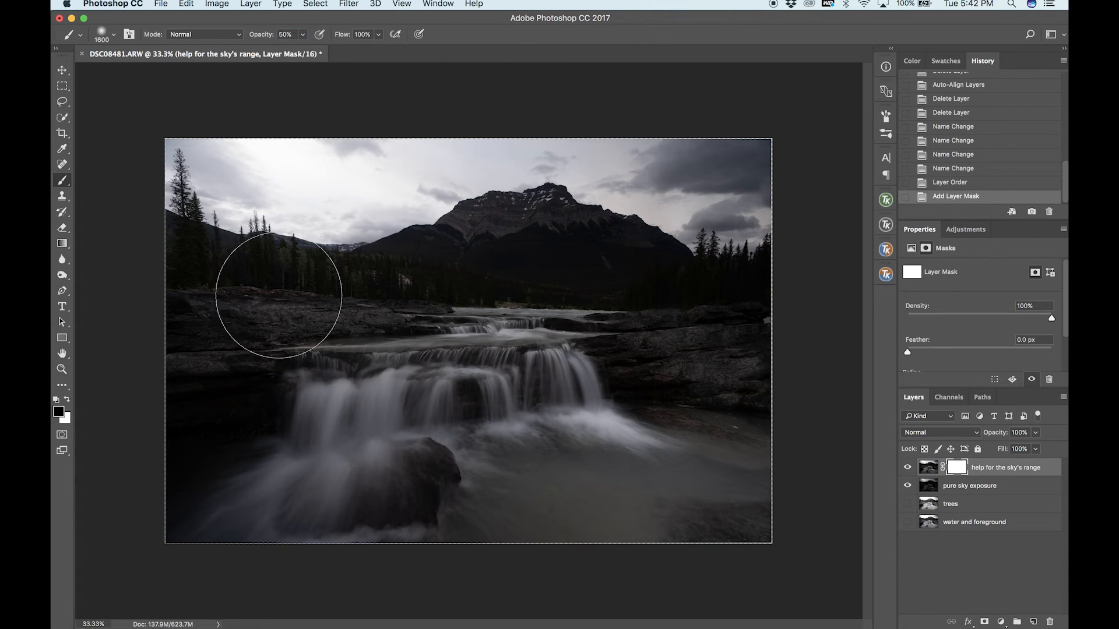
{"action": "mouse_move", "coordinate": [443, 189]}
{"action": "left_mouse_down"}
{"action": "mouse_move", "coordinate": [439, 152]}
{"action": "mouse_move", "coordinate": [323, 170]}
{"action": "mouse_move", "coordinate": [585, 121]}
{"action": "mouse_move", "coordinate": [618, 127]}
{"action": "mouse_move", "coordinate": [698, 187]}
{"action": "mouse_move", "coordinate": [732, 195]}
{"action": "mouse_move", "coordinate": [664, 187]}
{"action": "mouse_move", "coordinate": [728, 210]}
{"action": "left_mouse_up"}
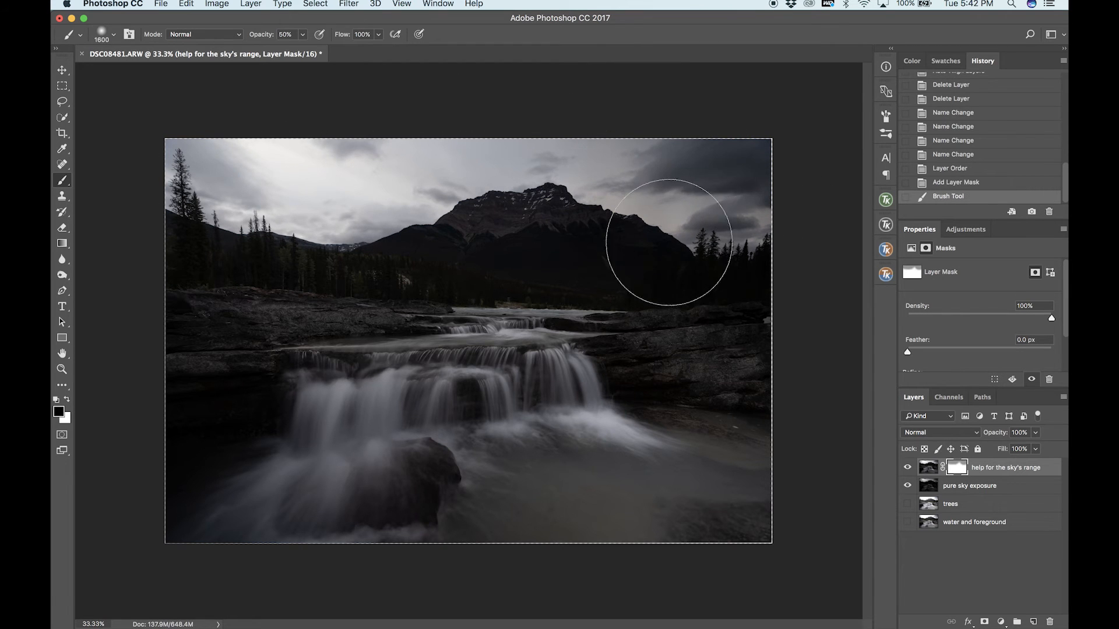
{"action": "mouse_move", "coordinate": [236, 204]}
{"action": "left_mouse_down"}
{"action": "mouse_move", "coordinate": [329, 175]}
{"action": "mouse_move", "coordinate": [215, 162]}
{"action": "left_mouse_up"}
{"action": "mouse_move", "coordinate": [357, 162]}
{"action": "left_mouse_down"}
{"action": "mouse_move", "coordinate": [472, 144]}
{"action": "mouse_move", "coordinate": [225, 152]}
{"action": "mouse_move", "coordinate": [272, 145]}
{"action": "mouse_move", "coordinate": [276, 131]}
{"action": "left_mouse_up"}
{"action": "mouse_move", "coordinate": [837, 253]}
{"action": "left_mouse_down"}
{"action": "mouse_move", "coordinate": [762, 187]}
{"action": "mouse_move", "coordinate": [645, 205]}
{"action": "left_mouse_up"}
{"action": "left_click_drag", "start_coordinate": [369, 195], "coordinate": [304, 175]}
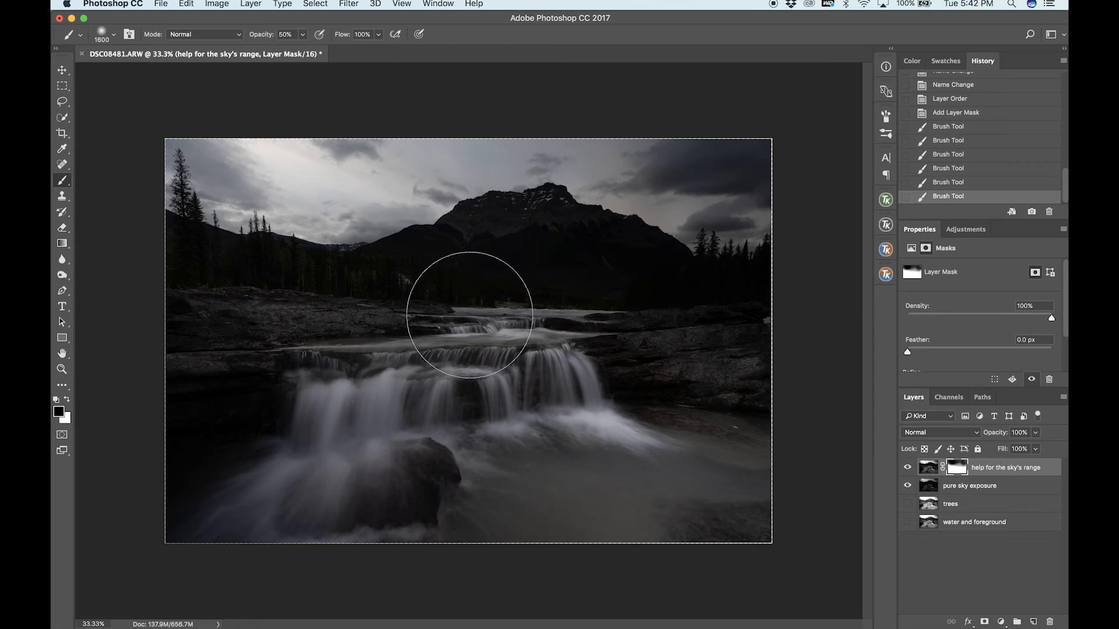
{"action": "key", "text": "bracketleft"}
{"action": "key", "text": "bracketleft"}
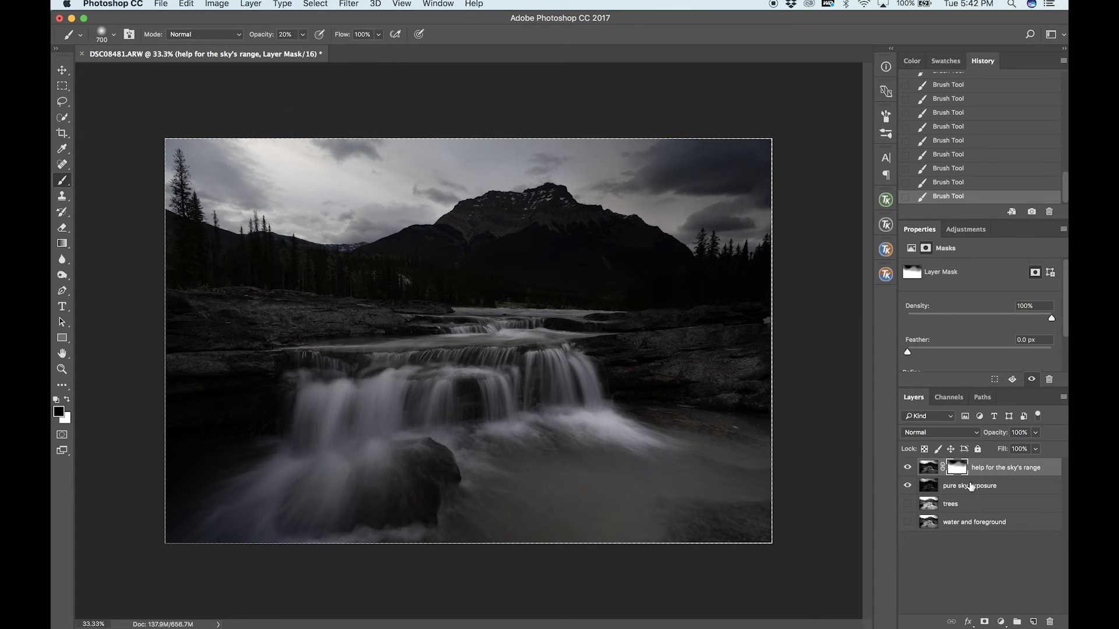
Stamp the visible sky blend into a new layer and rename it as "sky layer".
{"action": "key", "text": "super+alt+shift+e"}
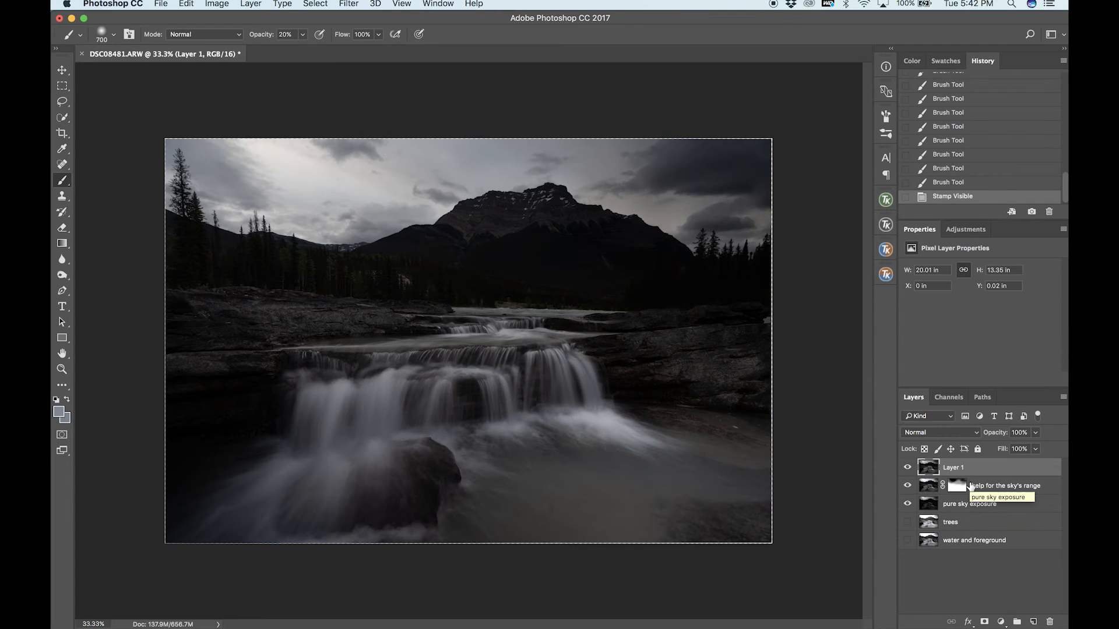
{"action": "double_click", "coordinate": [953, 467]}
{"action": "type", "text": "sky l"}
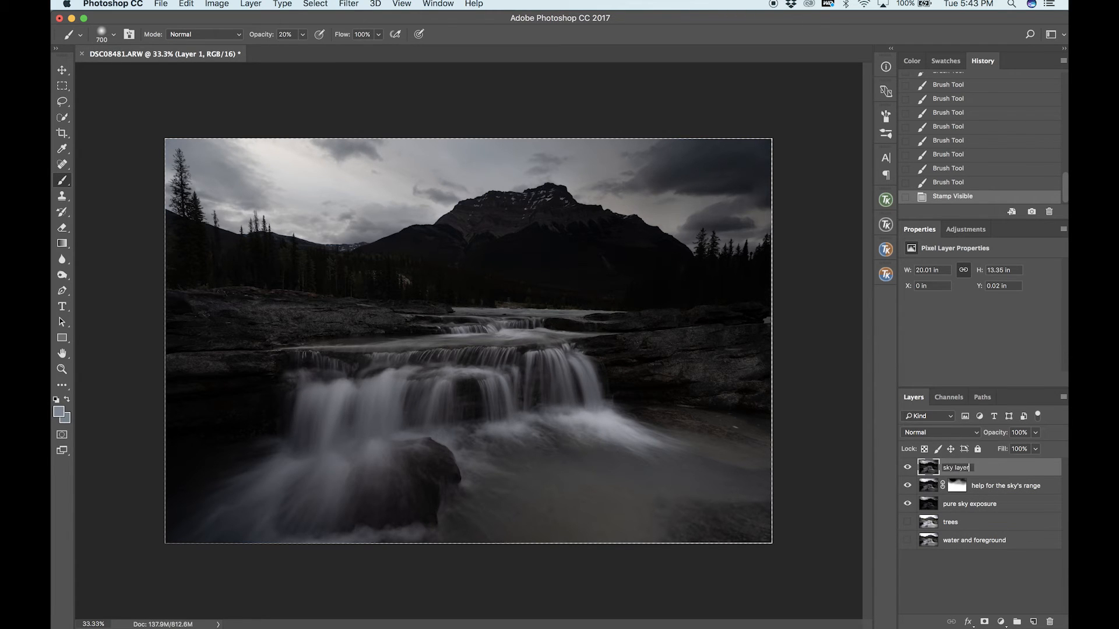
{"action": "key", "text": "Return"}
Hide the help for the sky's range and pure sky exposure layers and place them at the stack's bottom, with sky layer directly above.
{"action": "left_click", "coordinate": [990, 486]}
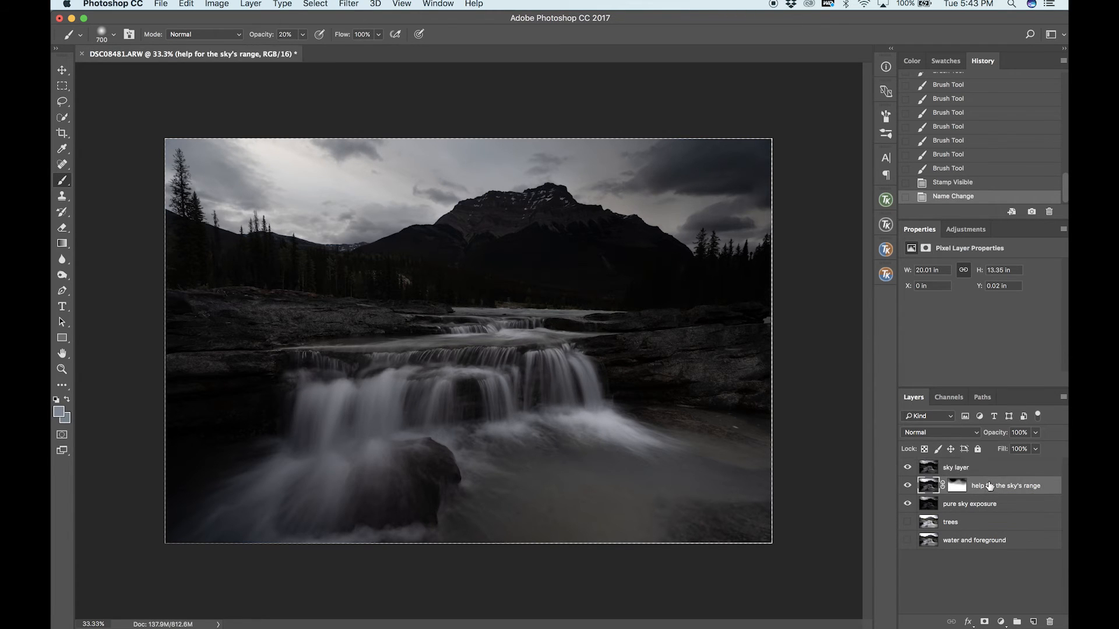
{"action": "left_click", "coordinate": [907, 486]}
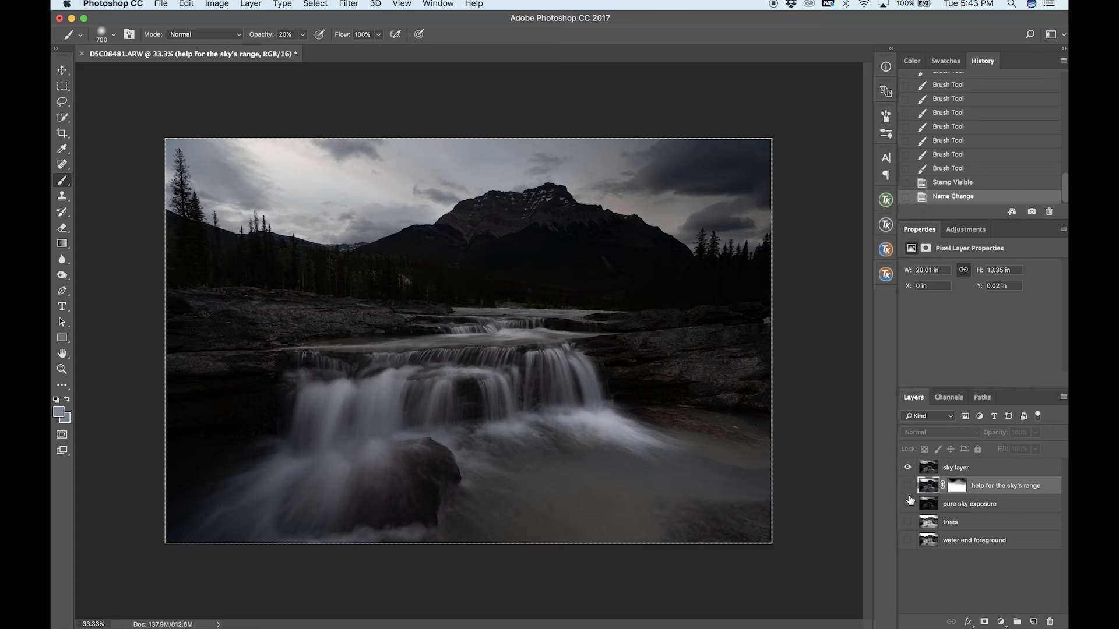
{"action": "left_click", "coordinate": [990, 511], "text": "shift"}
{"action": "left_click_drag", "start_coordinate": [990, 496], "coordinate": [981, 557]}
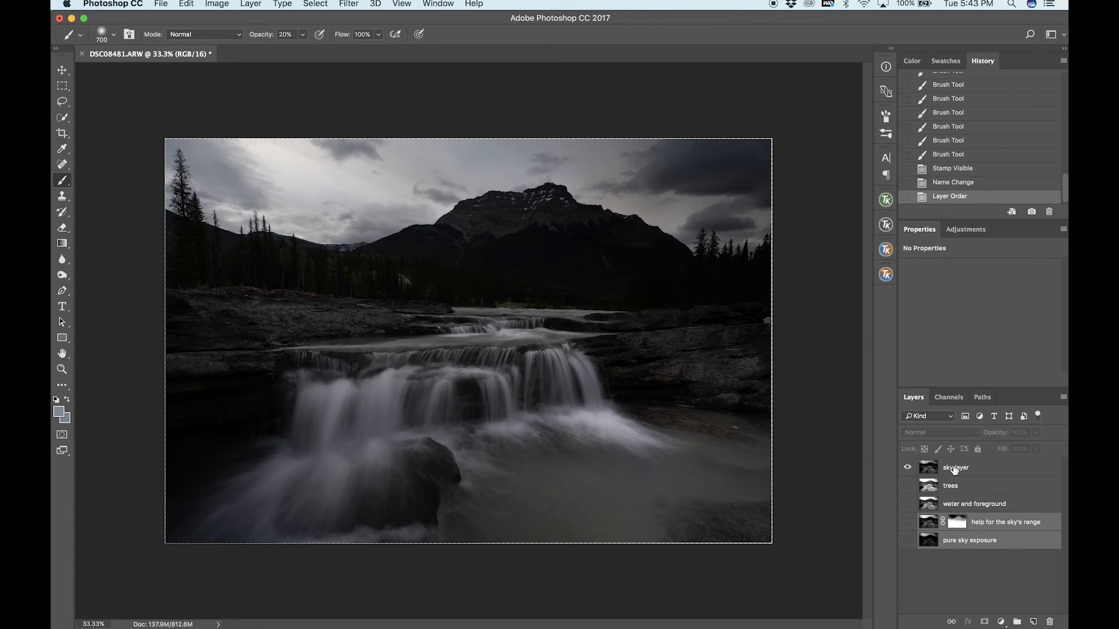
{"action": "left_click_drag", "start_coordinate": [955, 470], "coordinate": [954, 511]}
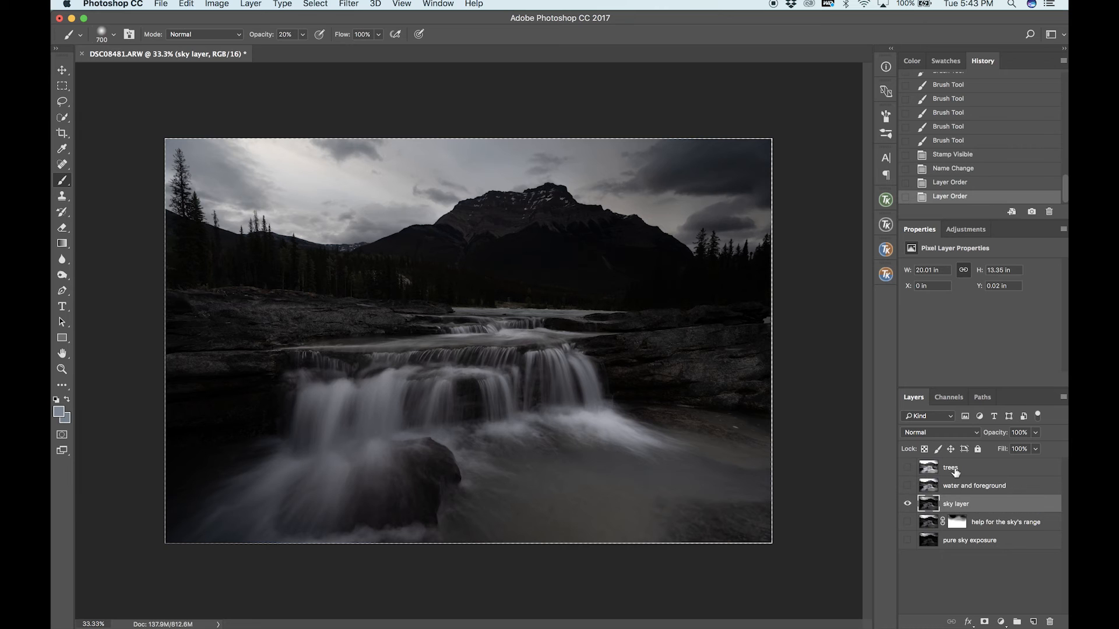
Show the water and foreground layer, move trees beneath sky layer, and compare water and foreground with sky layer.
{"action": "left_click", "coordinate": [908, 488]}
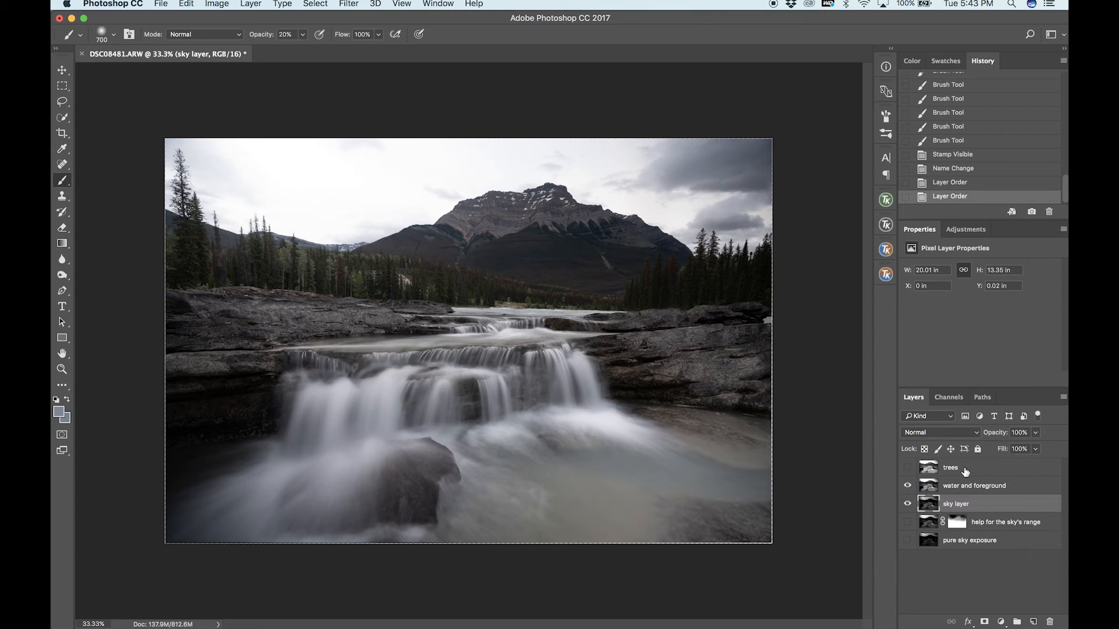
{"action": "left_click_drag", "start_coordinate": [966, 472], "coordinate": [973, 516]}
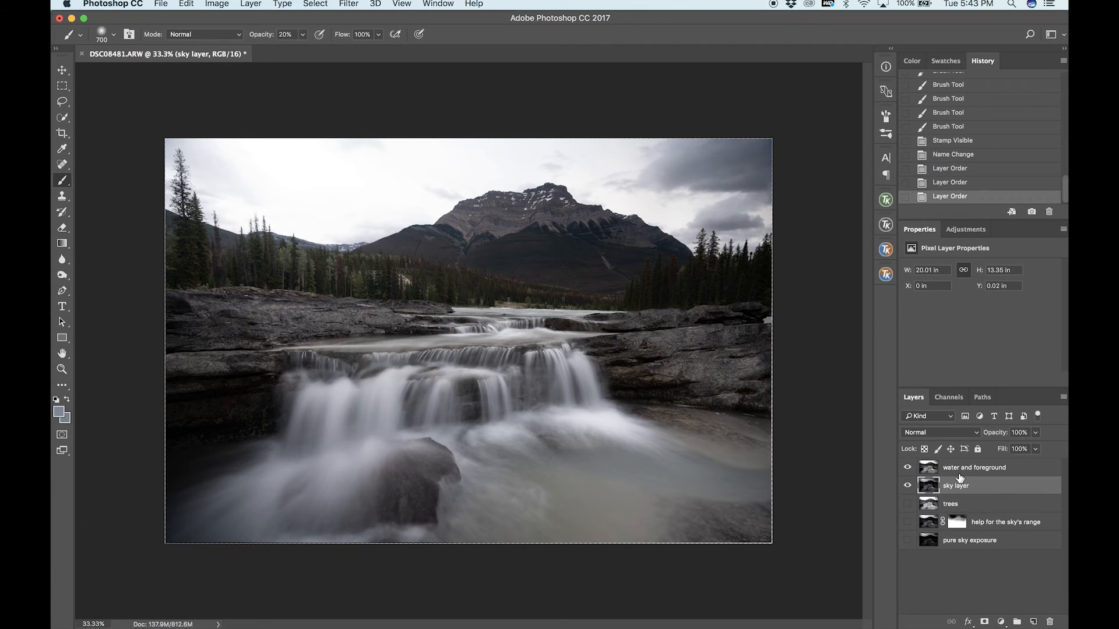
{"action": "left_click", "coordinate": [908, 468]}
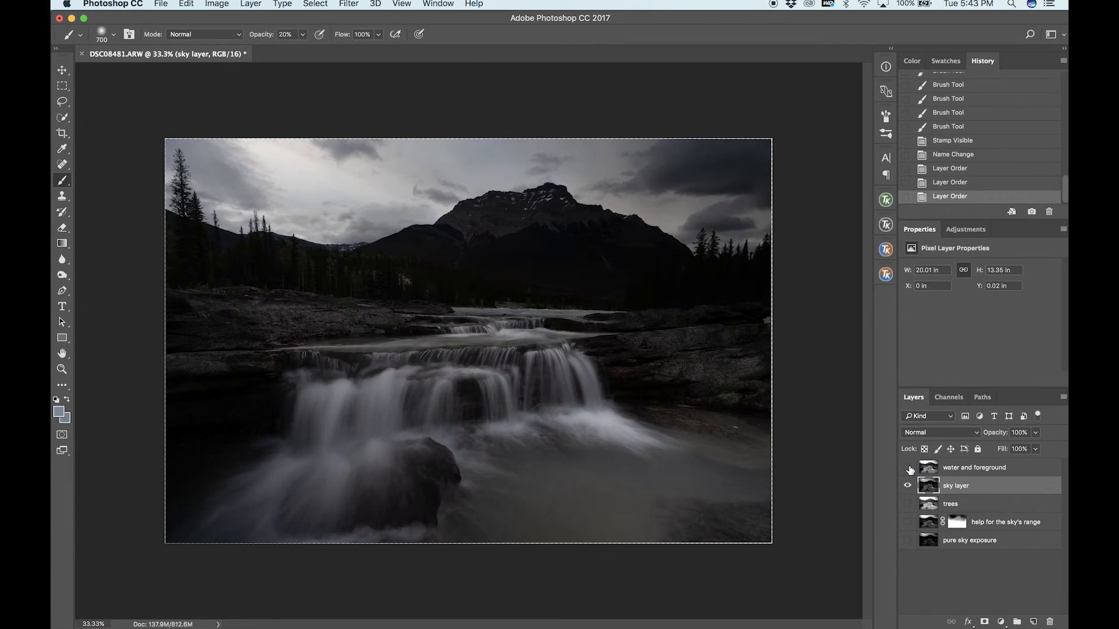
{"action": "left_click", "coordinate": [908, 468]}
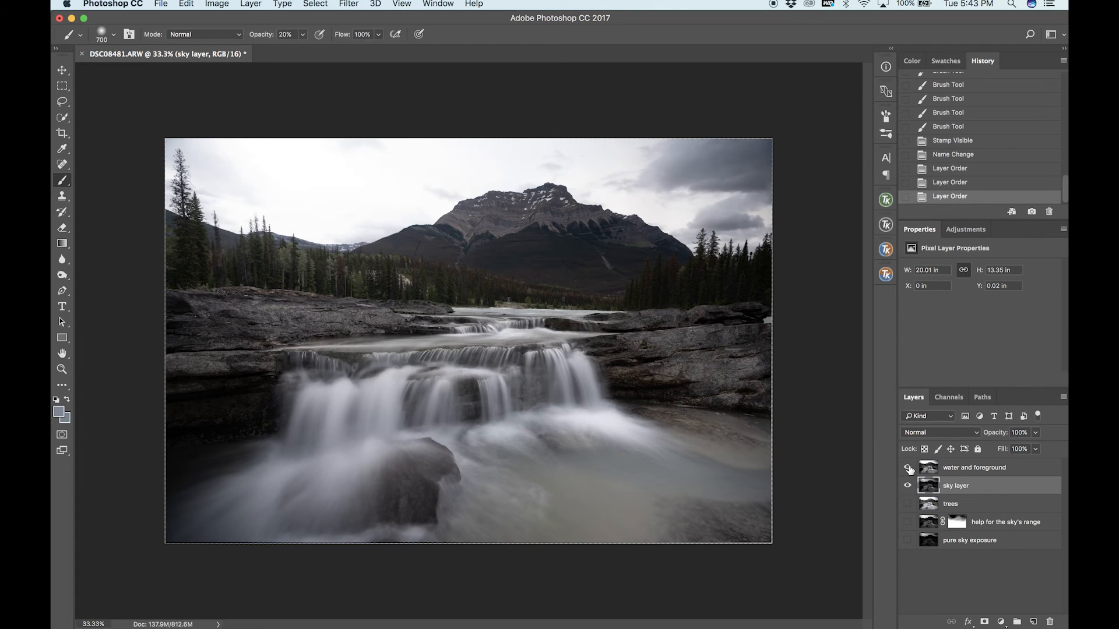
Move sky layer above water and foreground, and quick-select the land and treelines on water and foreground with a 40 px brush.
{"action": "left_click_drag", "start_coordinate": [963, 489], "coordinate": [963, 466]}
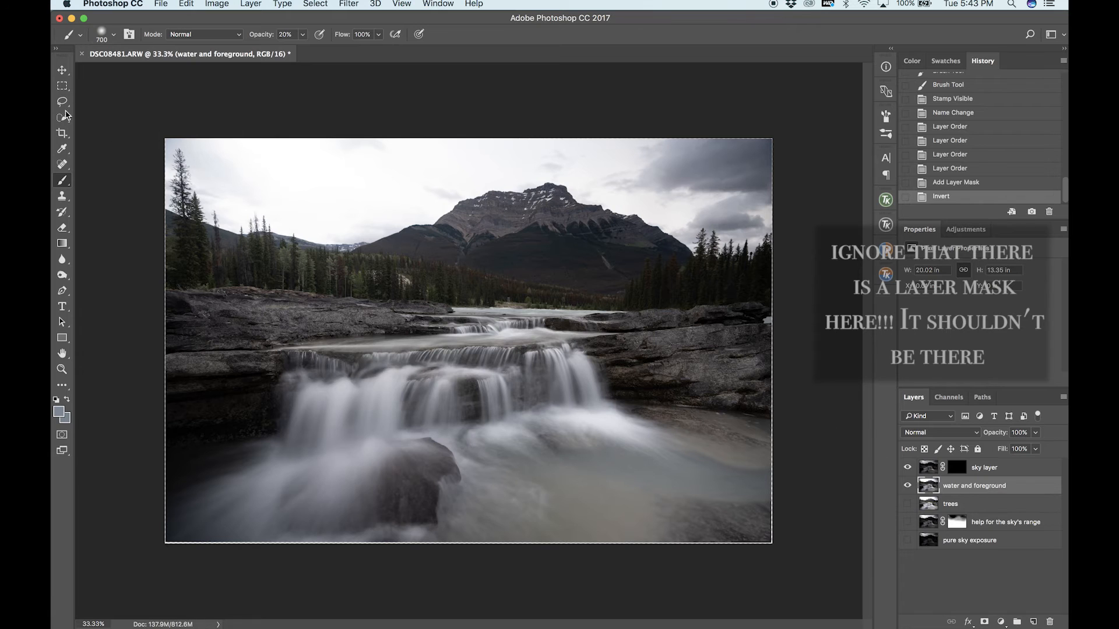
{"action": "left_click", "coordinate": [63, 119]}
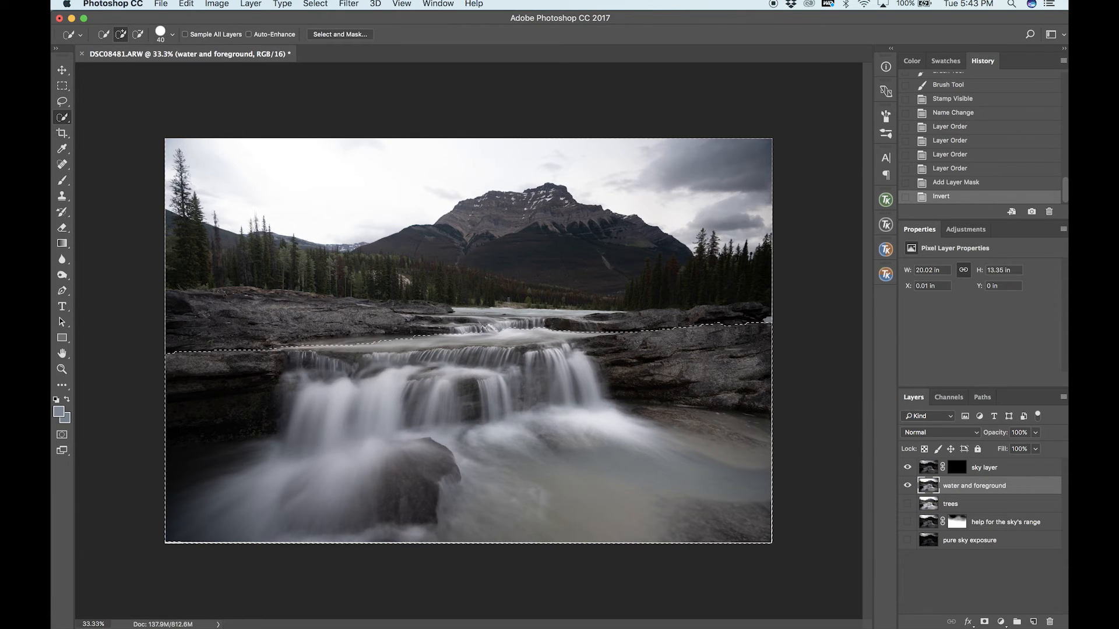
{"action": "mouse_move", "coordinate": [283, 315]}
{"action": "left_mouse_down"}
{"action": "mouse_move", "coordinate": [285, 283]}
{"action": "mouse_move", "coordinate": [340, 278]}
{"action": "mouse_move", "coordinate": [319, 280]}
{"action": "left_mouse_up"}
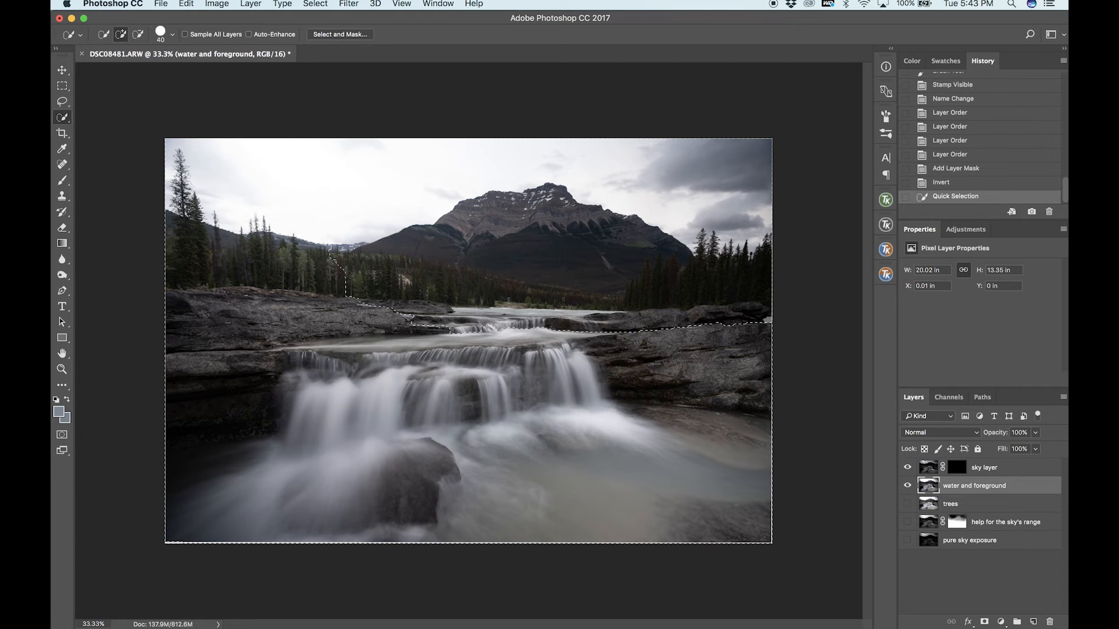
{"action": "left_click_drag", "start_coordinate": [727, 260], "coordinate": [767, 240]}
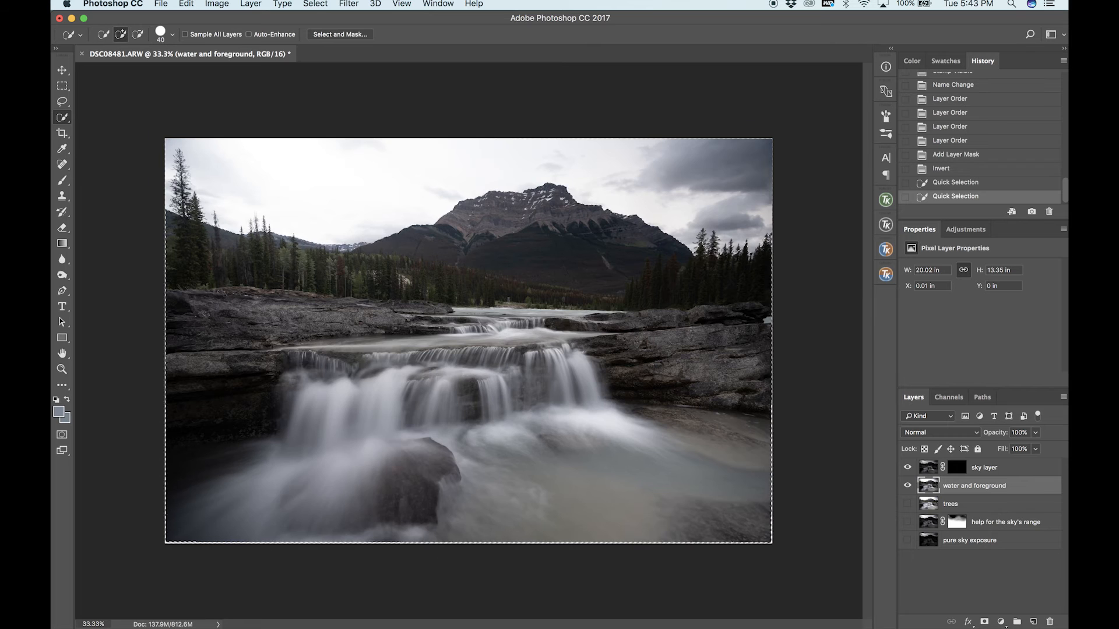
Refine the quick selection around the tall tree at the photo's left edge, adding the tree and subtracting nearby sky.
{"action": "key", "text": "super+plus"}
{"action": "key", "text": "super+plus"}
{"action": "key", "text": "super+plus"}
{"action": "left_click_drag", "start_coordinate": [326, 234], "coordinate": [701, 468]}
{"action": "left_click_drag", "start_coordinate": [185, 279], "coordinate": [200, 319]}
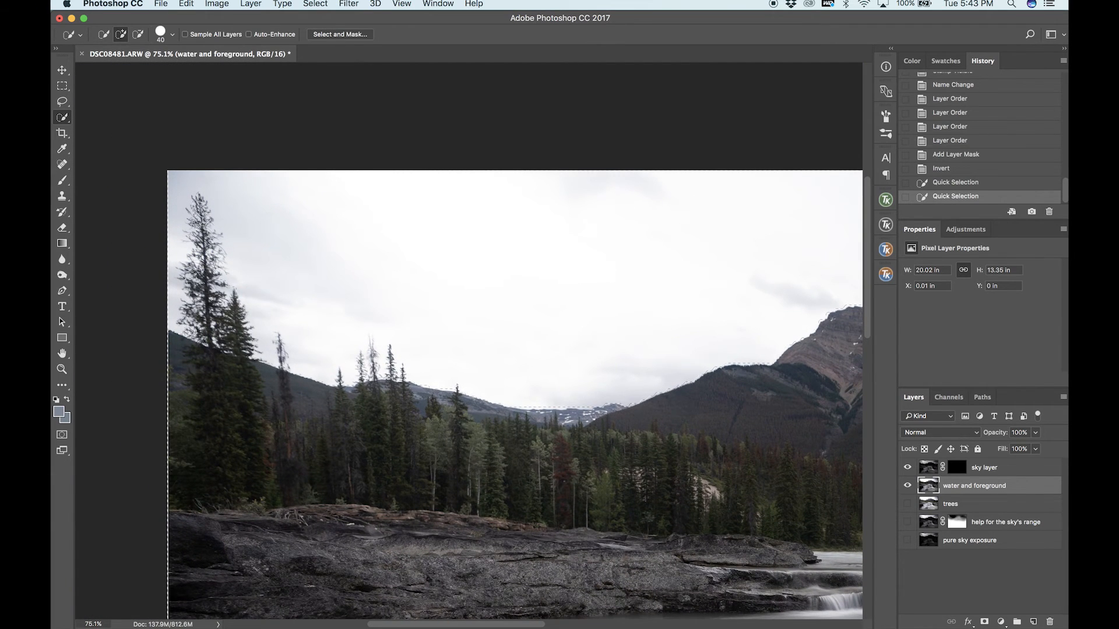
{"action": "left_click_drag", "start_coordinate": [182, 270], "coordinate": [174, 304]}
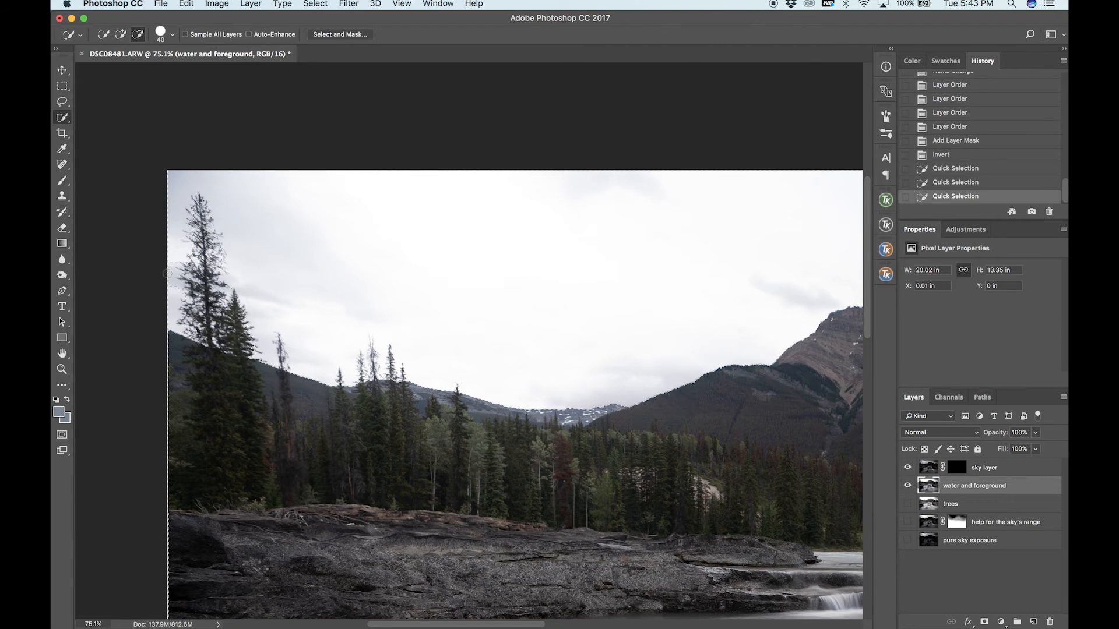
{"action": "left_click", "coordinate": [170, 281], "text": "alt"}
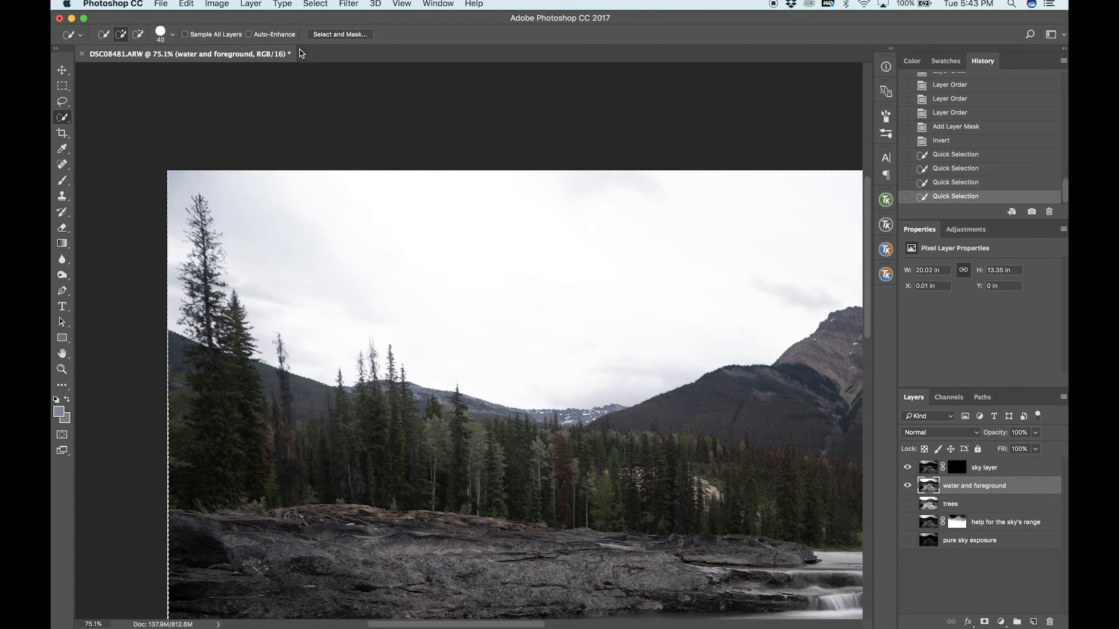
Open Select and Mask and refine the selection edge around the tall left trees and the thin tree beside them with a 70 px brush.
{"action": "left_click", "coordinate": [340, 35]}
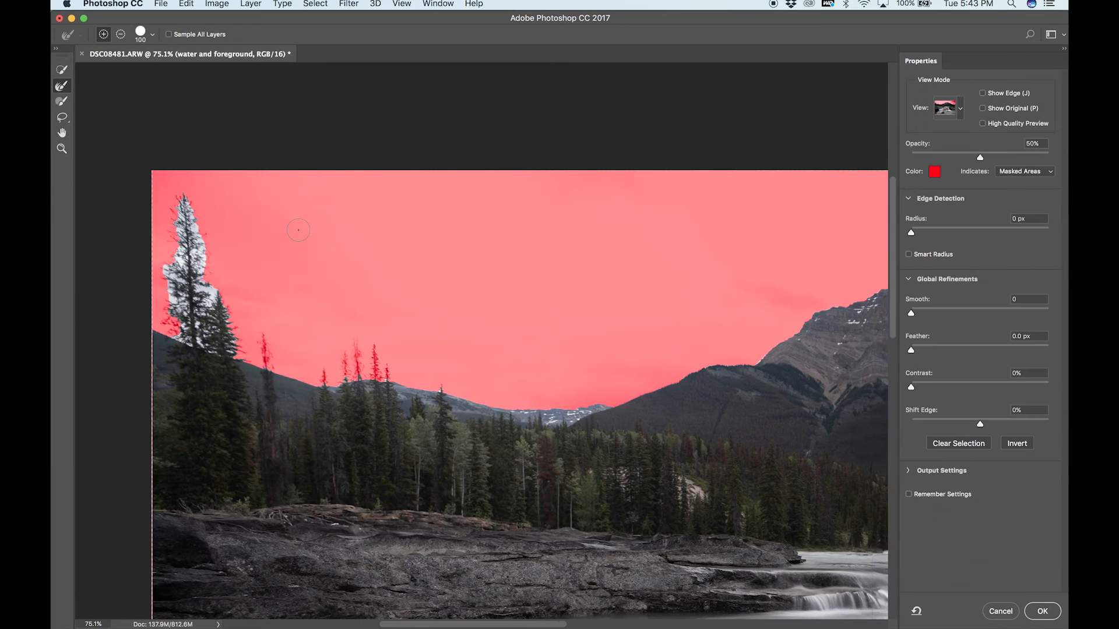
{"action": "key", "text": "super+0"}
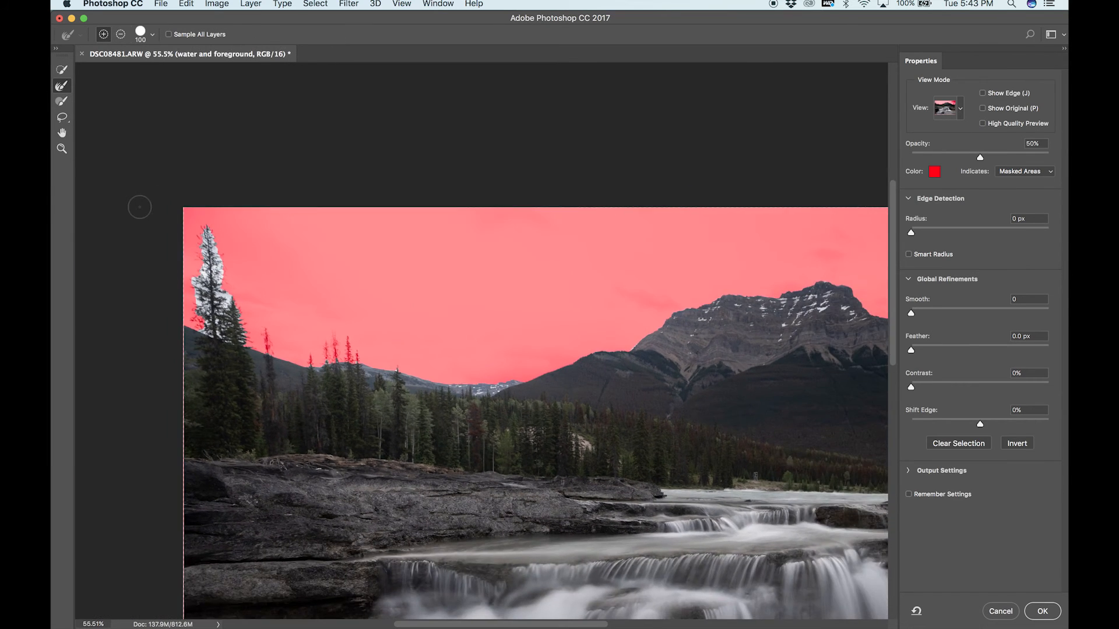
{"action": "scroll", "coordinate": [92, 123], "scroll_direction": "up", "scroll_amount": 5}
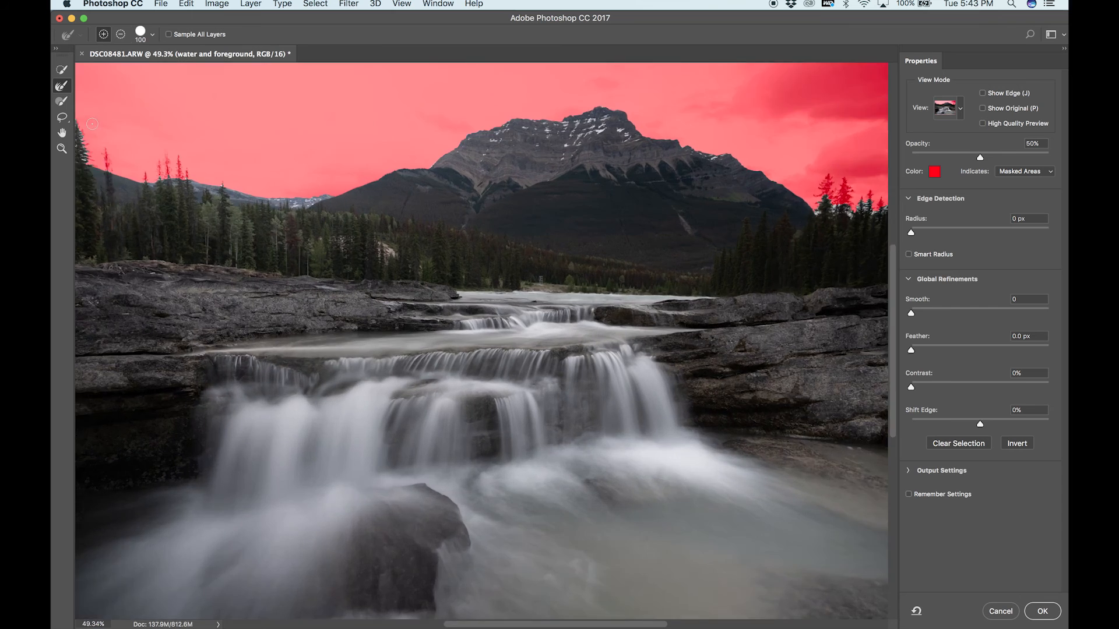
{"action": "scroll", "coordinate": [92, 124], "scroll_direction": "up", "scroll_amount": 5}
{"action": "scroll", "coordinate": [92, 123], "scroll_direction": "left", "scroll_amount": 6}
{"action": "scroll", "coordinate": [92, 124], "scroll_direction": "left", "scroll_amount": 2}
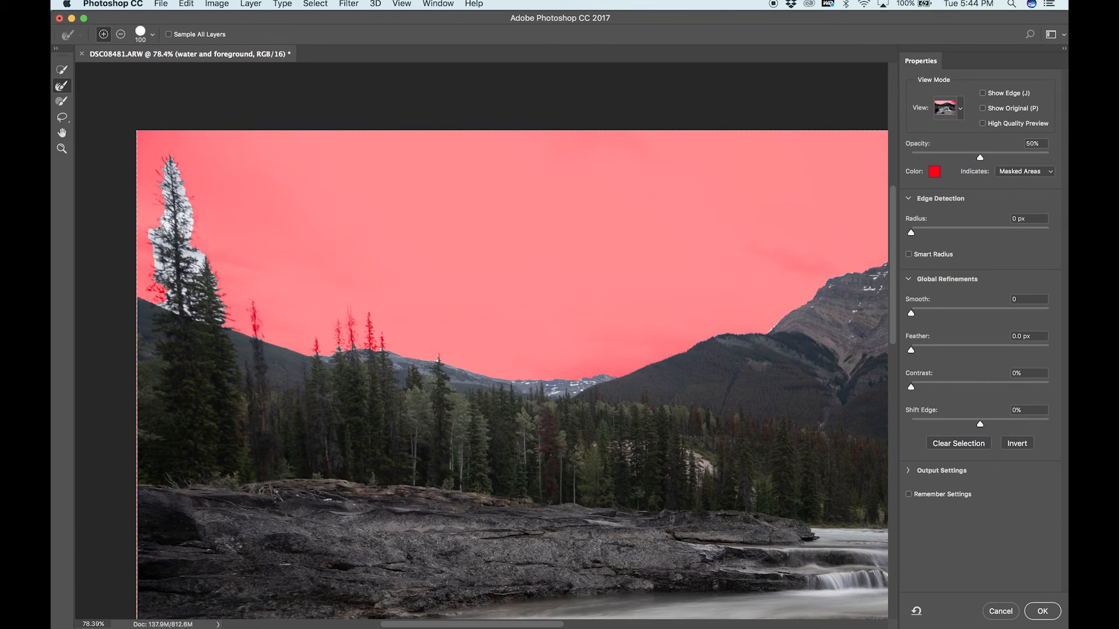
{"action": "mouse_move", "coordinate": [179, 285]}
{"action": "left_mouse_down"}
{"action": "mouse_move", "coordinate": [170, 307]}
{"action": "mouse_move", "coordinate": [154, 279]}
{"action": "mouse_move", "coordinate": [171, 241]}
{"action": "mouse_move", "coordinate": [153, 229]}
{"action": "mouse_move", "coordinate": [176, 215]}
{"action": "mouse_move", "coordinate": [160, 192]}
{"action": "mouse_move", "coordinate": [165, 161]}
{"action": "mouse_move", "coordinate": [181, 185]}
{"action": "mouse_move", "coordinate": [181, 256]}
{"action": "mouse_move", "coordinate": [203, 261]}
{"action": "mouse_move", "coordinate": [165, 284]}
{"action": "mouse_move", "coordinate": [200, 281]}
{"action": "mouse_move", "coordinate": [182, 293]}
{"action": "mouse_move", "coordinate": [226, 317]}
{"action": "mouse_move", "coordinate": [205, 320]}
{"action": "mouse_move", "coordinate": [231, 319]}
{"action": "left_mouse_up"}
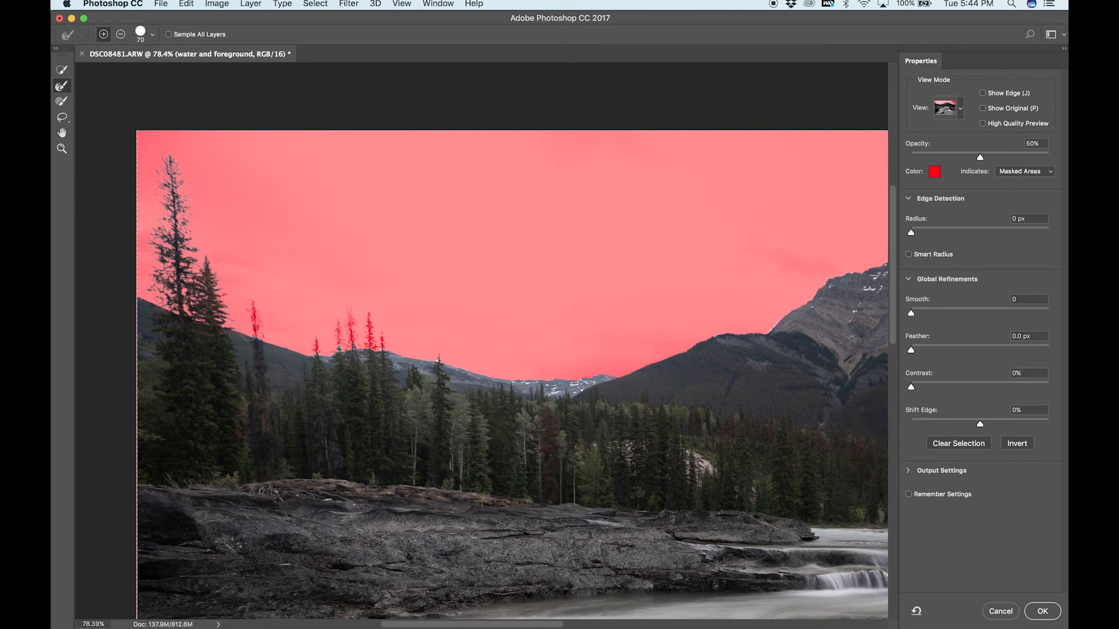
{"action": "left_click_drag", "start_coordinate": [257, 335], "coordinate": [251, 300]}
Set the edge detection radius to 1 px and refine the edges of the treetops and ridge left of the mountain.
{"action": "left_click", "coordinate": [1020, 220]}
{"action": "type", "text": "1"}
{"action": "mouse_move", "coordinate": [351, 351]}
{"action": "left_mouse_down"}
{"action": "mouse_move", "coordinate": [348, 309]}
{"action": "mouse_move", "coordinate": [372, 350]}
{"action": "left_mouse_up"}
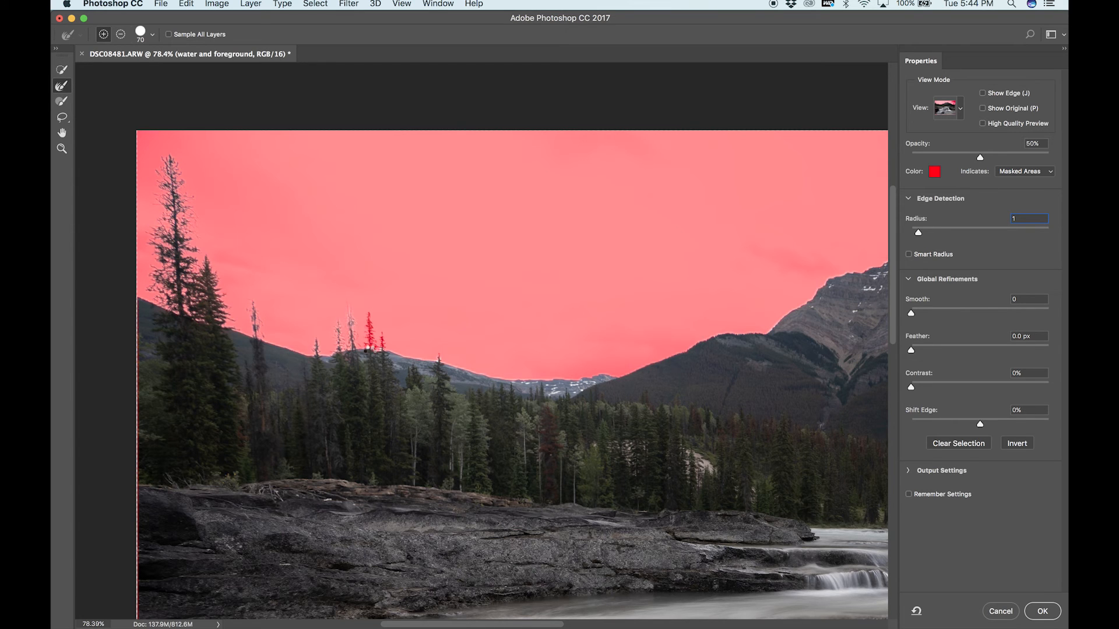
{"action": "left_click_drag", "start_coordinate": [382, 351], "coordinate": [382, 334]}
{"action": "left_click", "coordinate": [439, 359]}
{"action": "left_click", "coordinate": [633, 379]}
{"action": "scroll", "coordinate": [632, 379], "scroll_direction": "right", "scroll_amount": 5}
Touch up the distant snowy ridge in the selection with an 80 px brush and reset the edge detection radius to 0 px.
{"action": "left_click", "coordinate": [61, 104]}
{"action": "left_click_drag", "start_coordinate": [451, 390], "coordinate": [439, 391]}
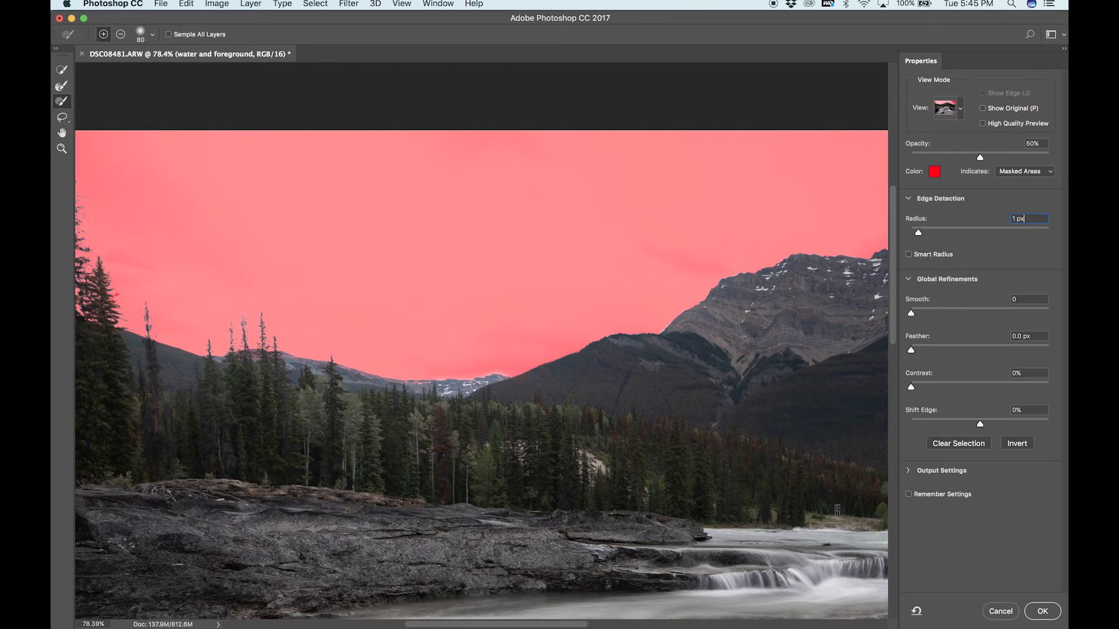
{"action": "key", "text": "b"}
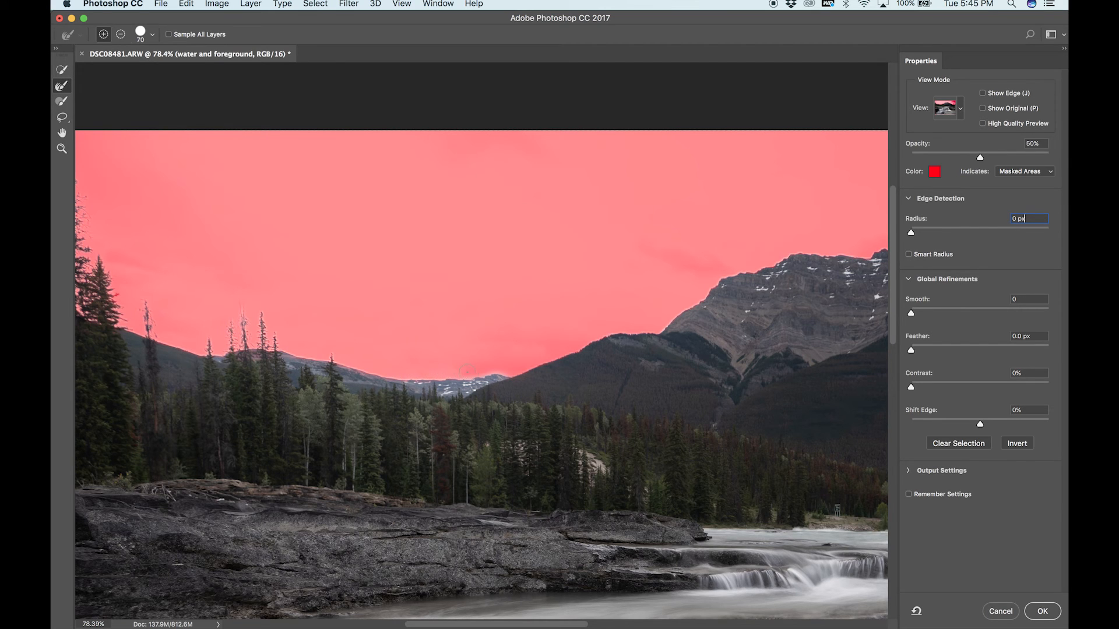
Brush the 70 px Refine Edge along the mountain's ridge, from the snowy summit down its right slope.
{"action": "scroll", "coordinate": [595, 384], "scroll_direction": "right", "scroll_amount": 5}
{"action": "scroll", "coordinate": [594, 385], "scroll_direction": "up", "scroll_amount": 2}
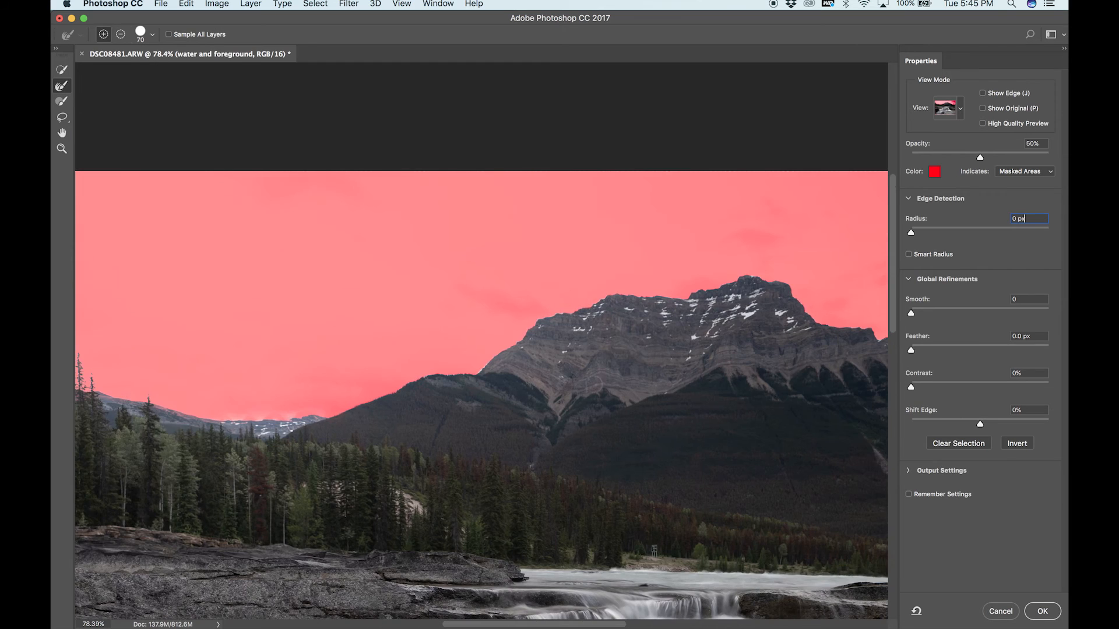
{"action": "scroll", "coordinate": [529, 392], "scroll_direction": "right", "scroll_amount": 4}
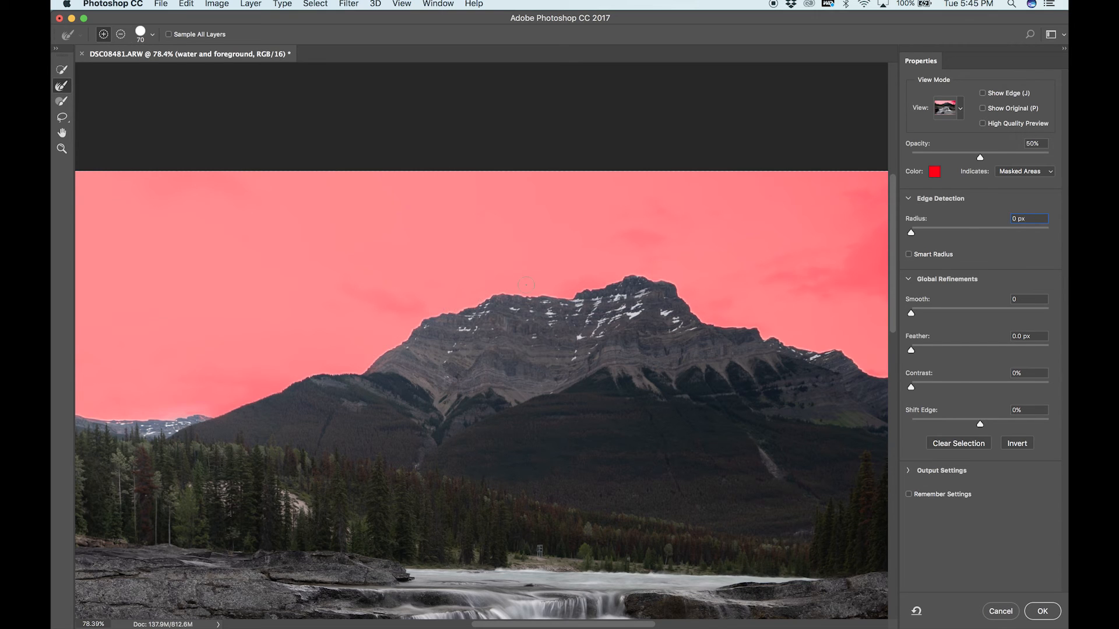
{"action": "scroll", "coordinate": [482, 288], "scroll_direction": "up", "scroll_amount": 1}
{"action": "scroll", "coordinate": [537, 259], "scroll_direction": "up", "scroll_amount": 1}
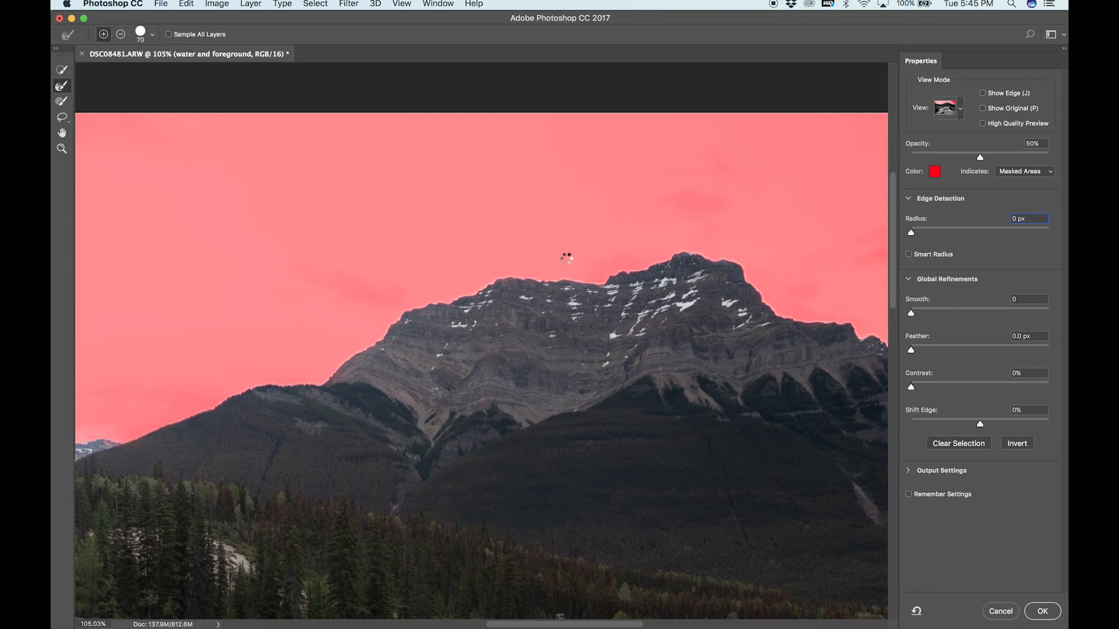
{"action": "mouse_move", "coordinate": [507, 274]}
{"action": "left_mouse_down"}
{"action": "mouse_move", "coordinate": [595, 278]}
{"action": "mouse_move", "coordinate": [655, 264]}
{"action": "left_mouse_up"}
{"action": "scroll", "coordinate": [849, 318], "scroll_direction": "right", "scroll_amount": 10}
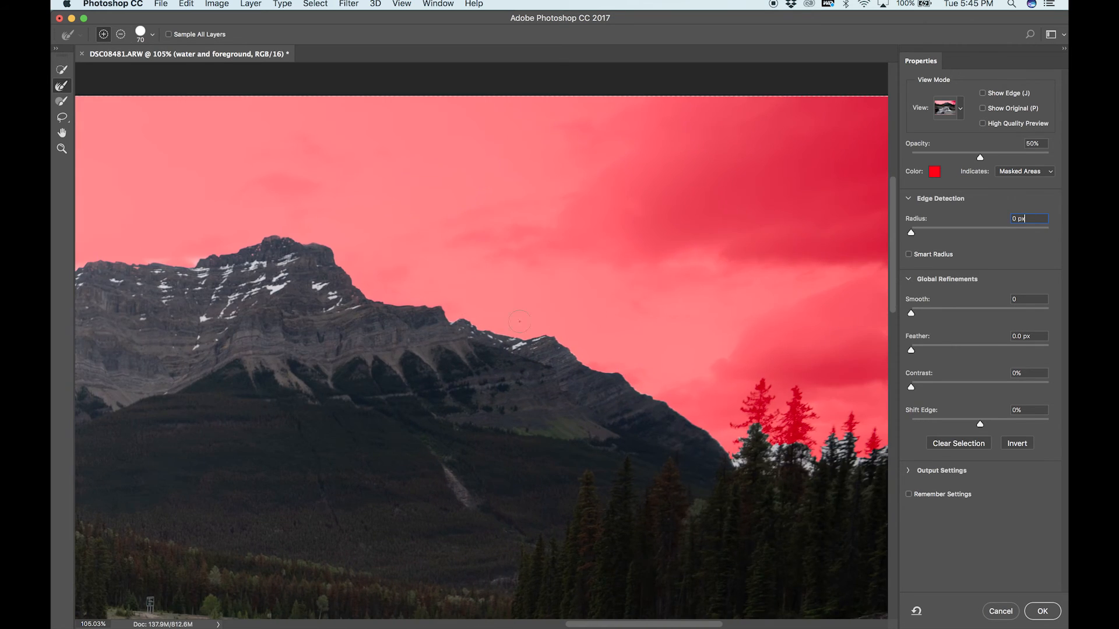
{"action": "left_click_drag", "start_coordinate": [450, 322], "coordinate": [512, 329]}
{"action": "left_click_drag", "start_coordinate": [576, 358], "coordinate": [643, 394]}
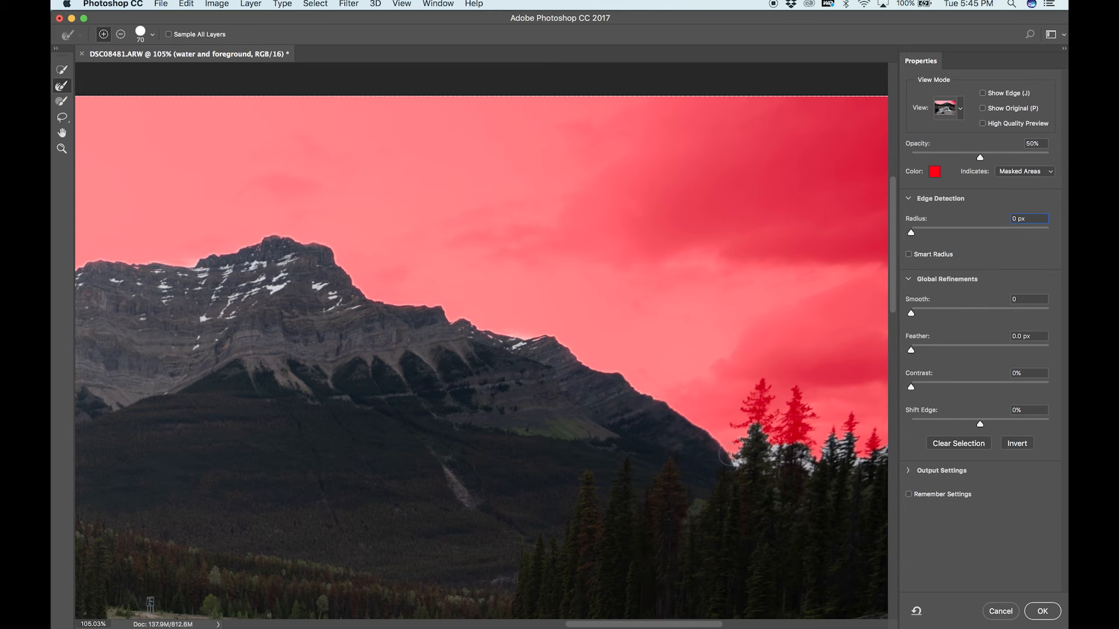
{"action": "scroll", "coordinate": [737, 461], "scroll_direction": "right", "scroll_amount": 10}
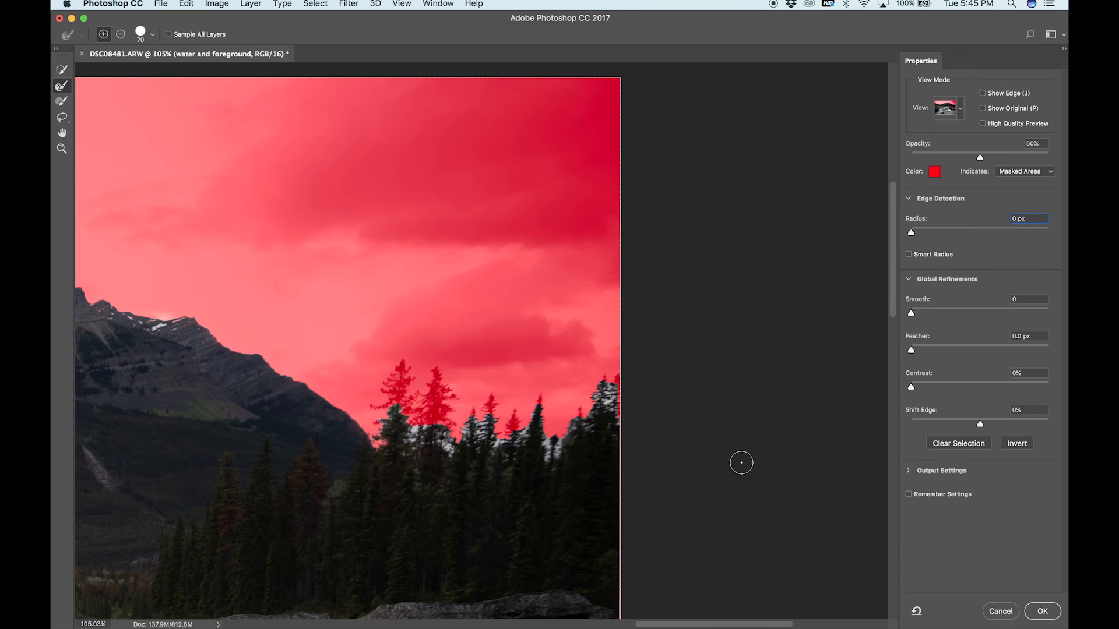
Refine the selection edge around the treetops right of the mountain with the 70 px Refine Edge brush.
{"action": "left_click_drag", "start_coordinate": [401, 375], "coordinate": [397, 429]}
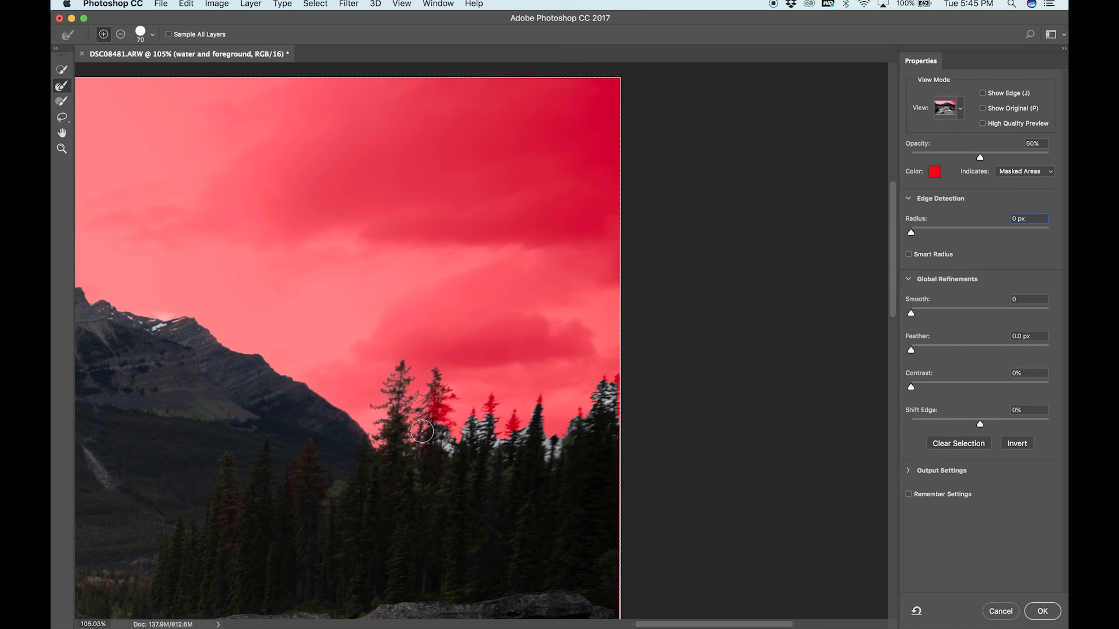
{"action": "mouse_move", "coordinate": [436, 381]}
{"action": "left_mouse_down"}
{"action": "mouse_move", "coordinate": [455, 399]}
{"action": "mouse_move", "coordinate": [439, 400]}
{"action": "mouse_move", "coordinate": [454, 433]}
{"action": "mouse_move", "coordinate": [444, 449]}
{"action": "mouse_move", "coordinate": [436, 420]}
{"action": "left_mouse_up"}
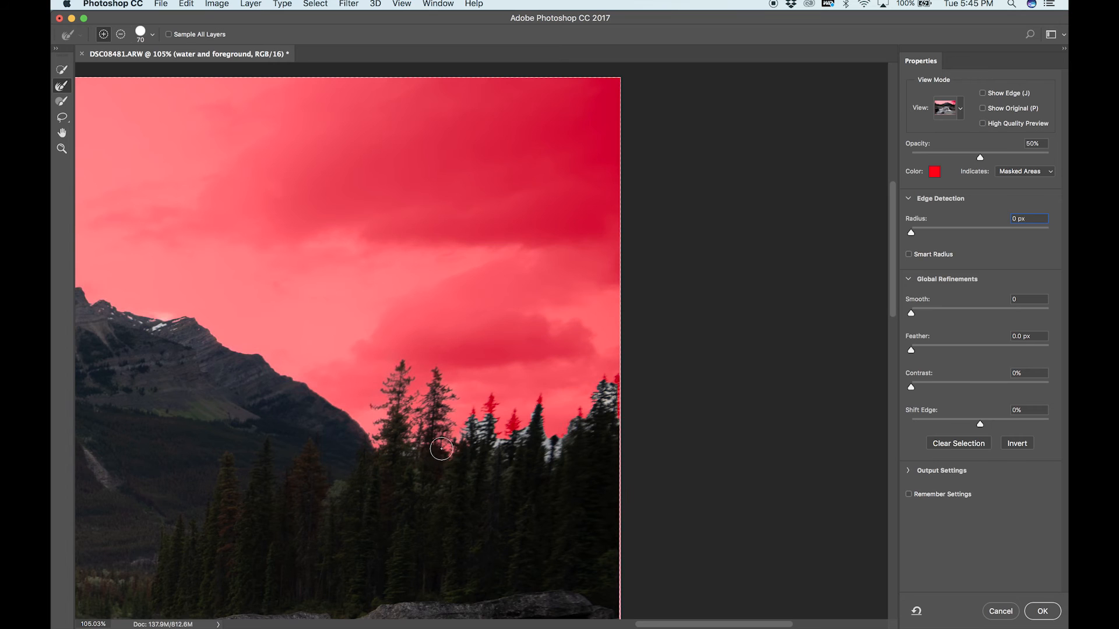
{"action": "mouse_move", "coordinate": [484, 424]}
{"action": "left_mouse_down"}
{"action": "mouse_move", "coordinate": [494, 395]}
{"action": "mouse_move", "coordinate": [502, 447]}
{"action": "mouse_move", "coordinate": [520, 413]}
{"action": "mouse_move", "coordinate": [509, 450]}
{"action": "mouse_move", "coordinate": [542, 401]}
{"action": "left_mouse_up"}
{"action": "mouse_move", "coordinate": [567, 459]}
{"action": "left_mouse_down"}
{"action": "mouse_move", "coordinate": [555, 437]}
{"action": "mouse_move", "coordinate": [555, 458]}
{"action": "mouse_move", "coordinate": [543, 443]}
{"action": "mouse_move", "coordinate": [594, 396]}
{"action": "mouse_move", "coordinate": [593, 421]}
{"action": "mouse_move", "coordinate": [617, 359]}
{"action": "mouse_move", "coordinate": [613, 444]}
{"action": "mouse_move", "coordinate": [621, 387]}
{"action": "left_mouse_up"}
{"action": "key", "text": "super+0"}
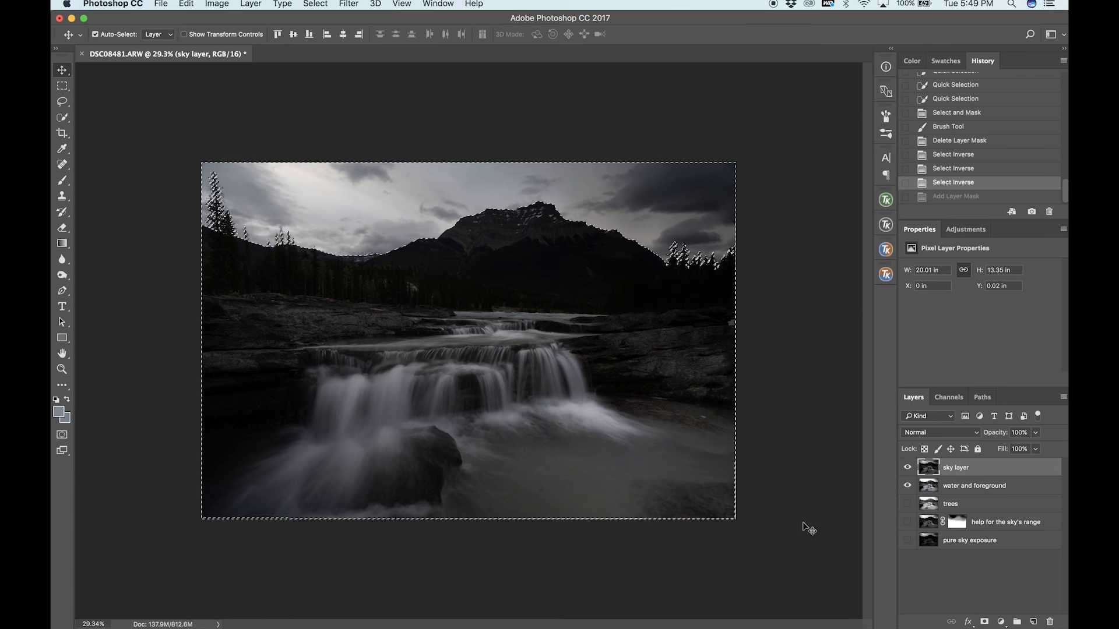
Add a layer mask to sky layer from the active sky selection and compare the image with sky layer off and on.
{"action": "left_click", "coordinate": [986, 623]}
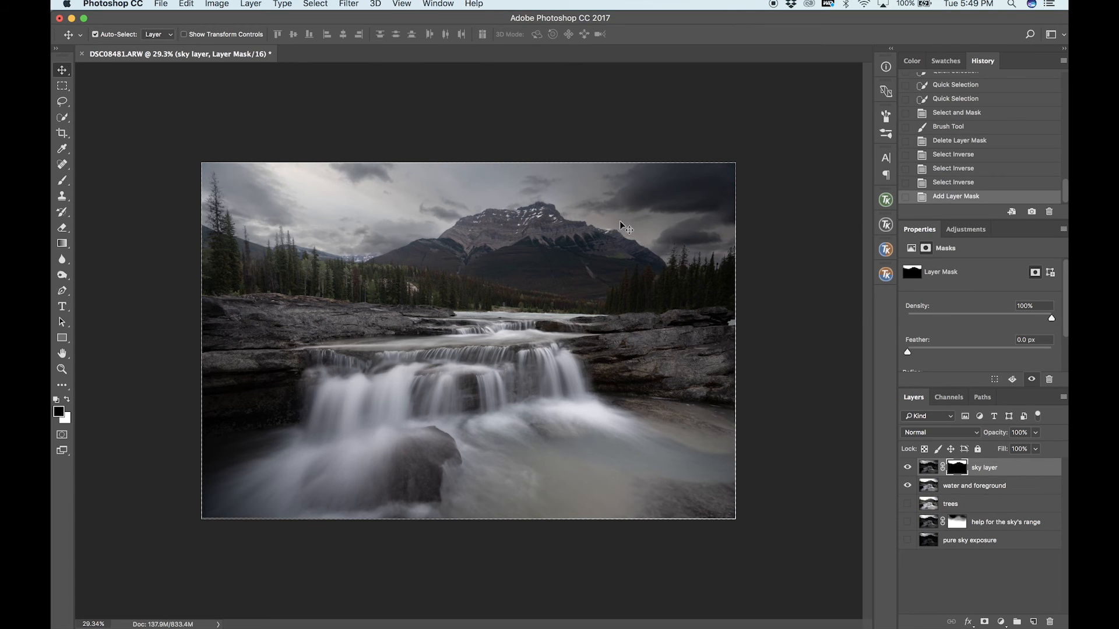
{"action": "left_click", "coordinate": [907, 467]}
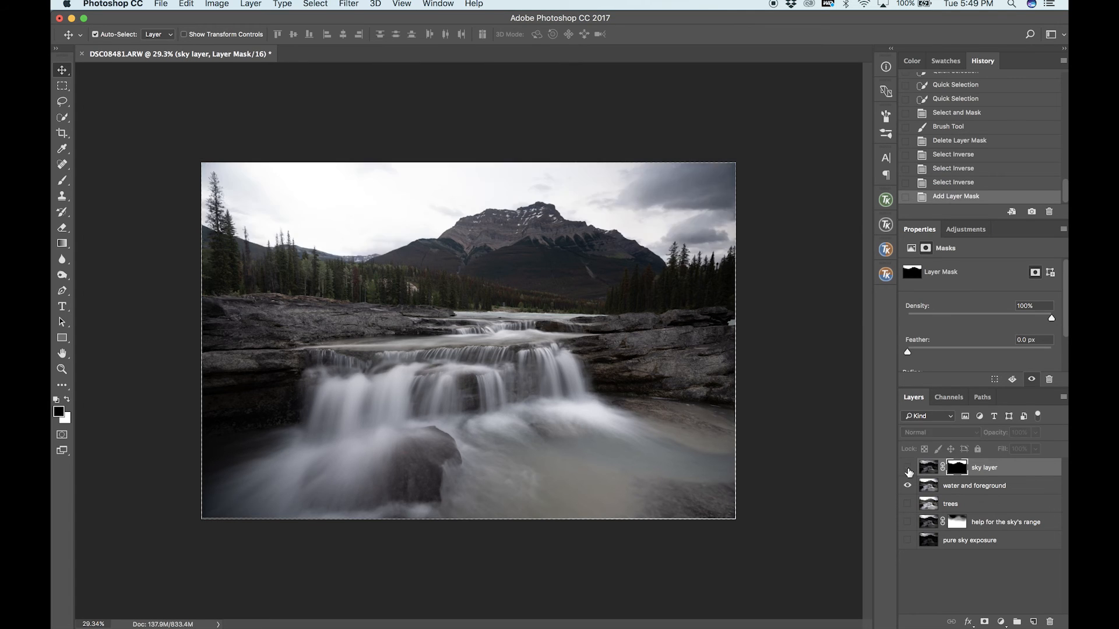
{"action": "left_click", "coordinate": [907, 468]}
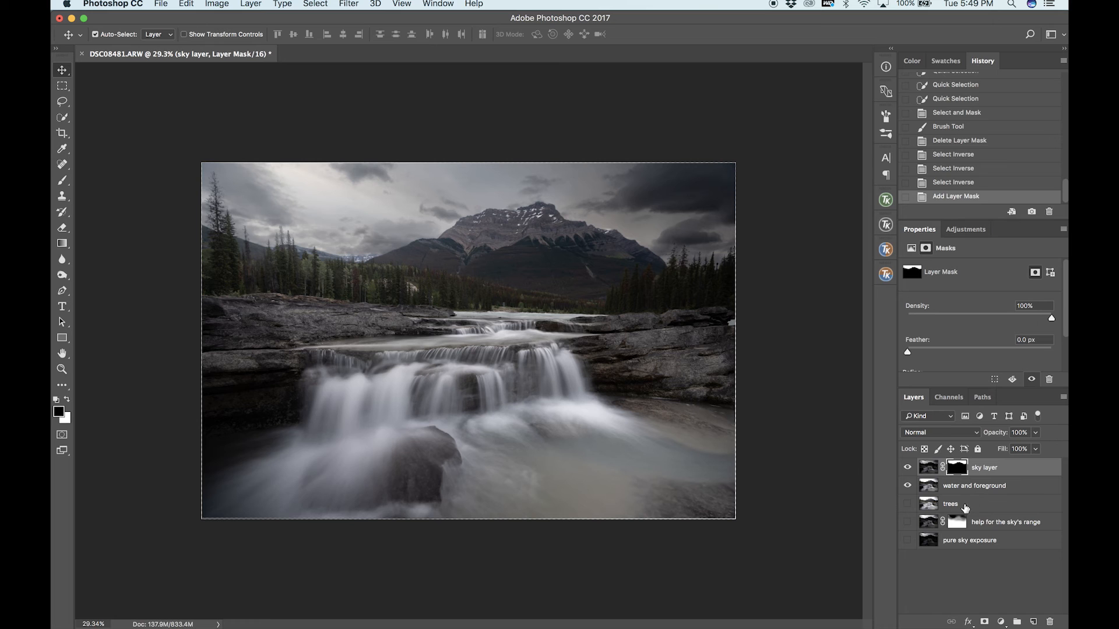
Move the trees layer to the top of the stack and toggle its visibility to compare the exposures.
{"action": "left_click_drag", "start_coordinate": [953, 511], "coordinate": [947, 468]}
{"action": "left_click", "coordinate": [907, 468]}
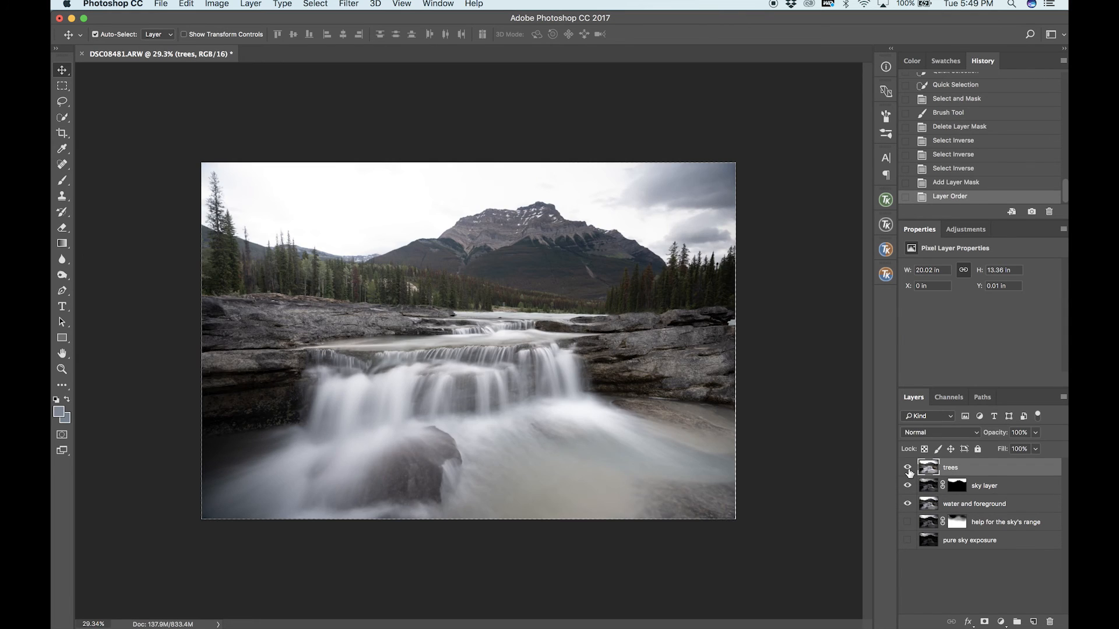
{"action": "left_click", "coordinate": [908, 468]}
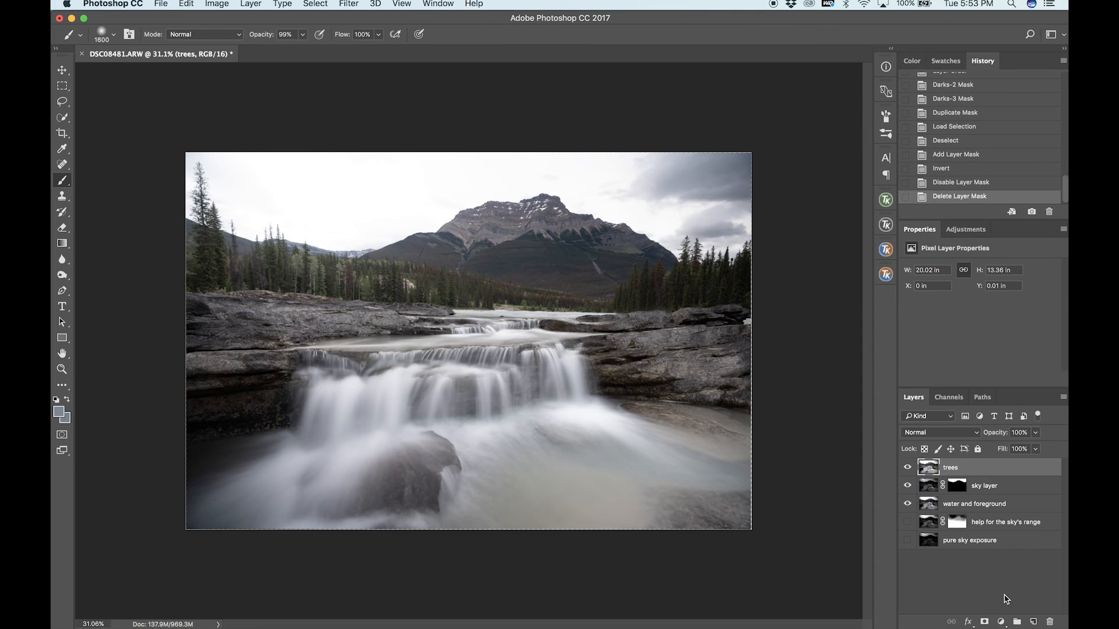
Add a layer mask to the trees layer and invert it to black, reducing the brush to 1100 px.
{"action": "left_click", "coordinate": [984, 622]}
{"action": "key", "text": "bracketleft"}
{"action": "key", "text": "bracketleft"}
{"action": "key", "text": "bracketleft"}
{"action": "key", "text": "bracketleft"}
{"action": "key", "text": "bracketleft"}
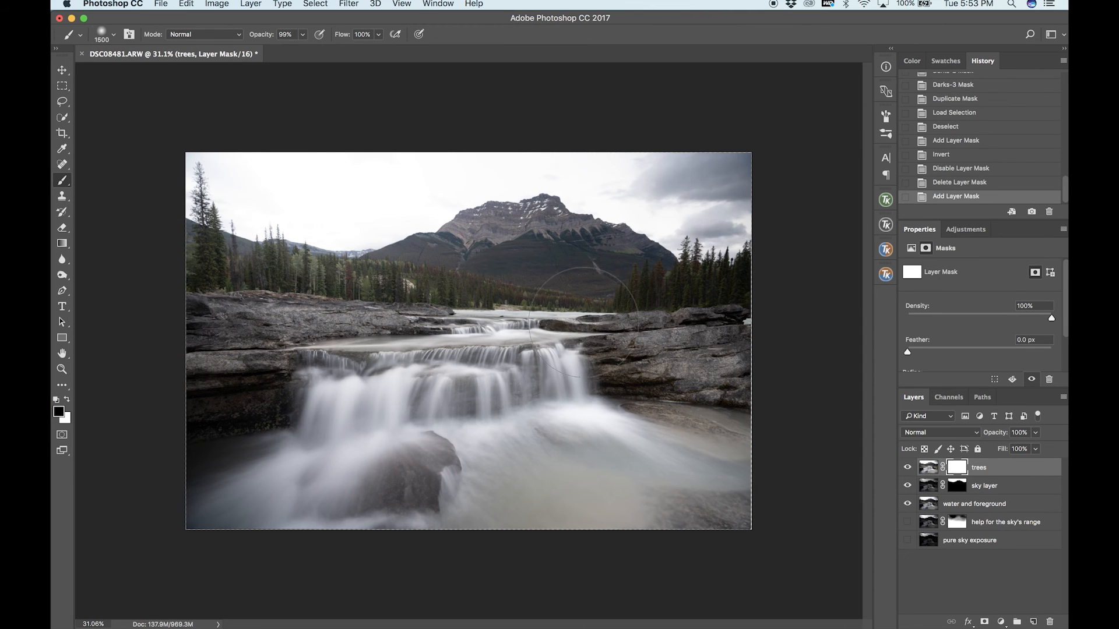
{"action": "key", "text": "ctrl+i"}
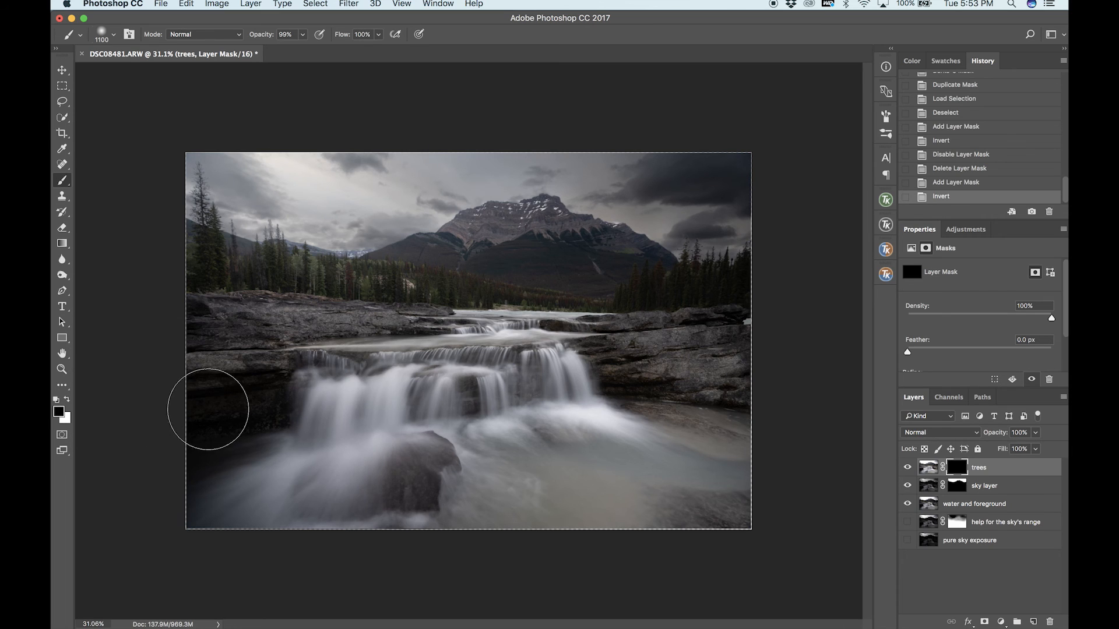
Brighten the trees right of the mountain by painting white at 35% opacity on the trees layer mask with a 500 px brush.
{"action": "left_click", "coordinate": [67, 400]}
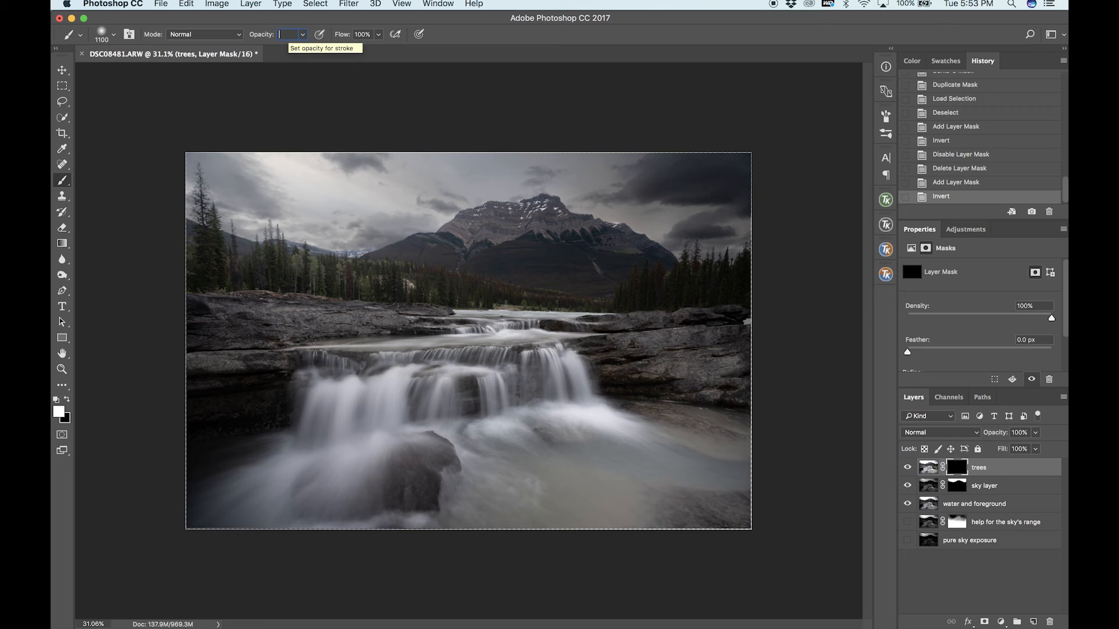
{"action": "key", "text": "Return"}
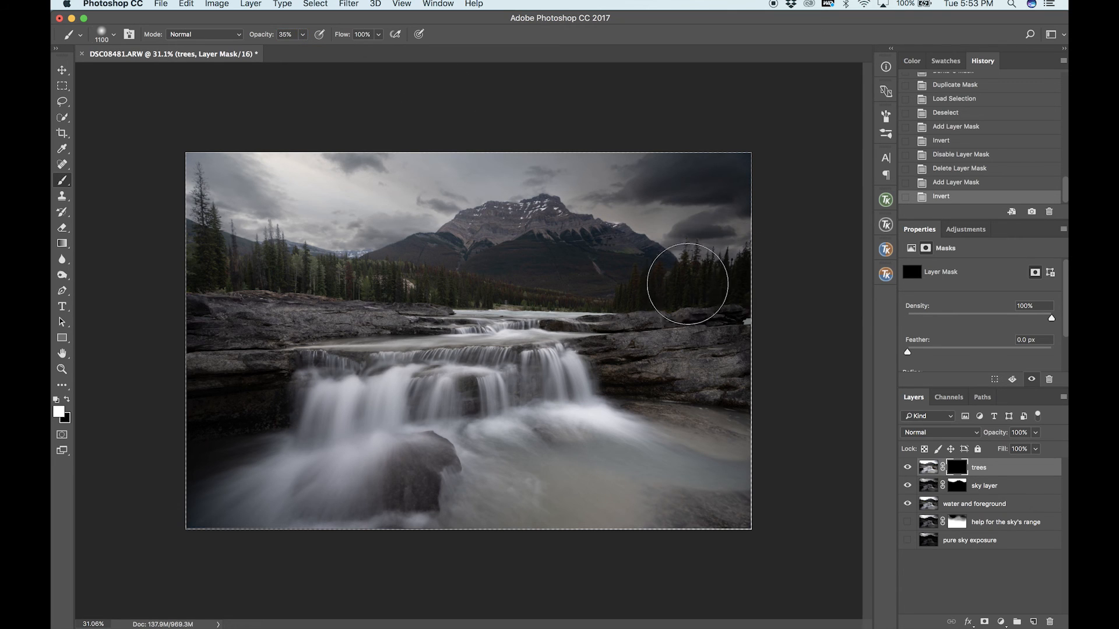
{"action": "key", "text": "bracketleft"}
{"action": "key", "text": "bracketleft"}
{"action": "scroll", "coordinate": [676, 290], "scroll_direction": "up", "scroll_amount": 2}
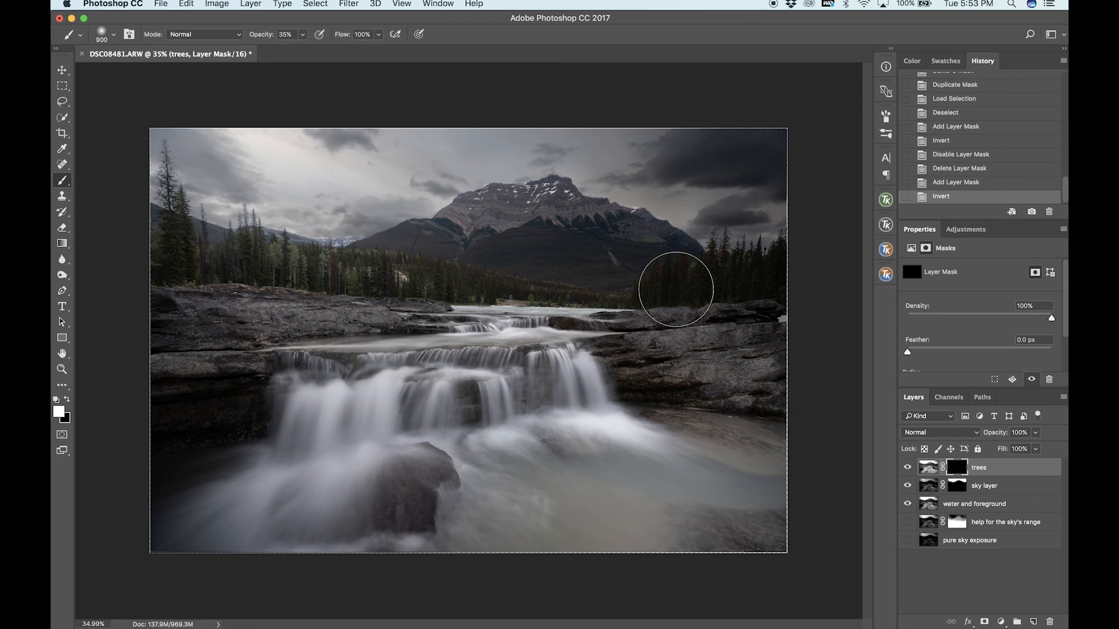
{"action": "scroll", "coordinate": [658, 277], "scroll_direction": "up", "scroll_amount": 5}
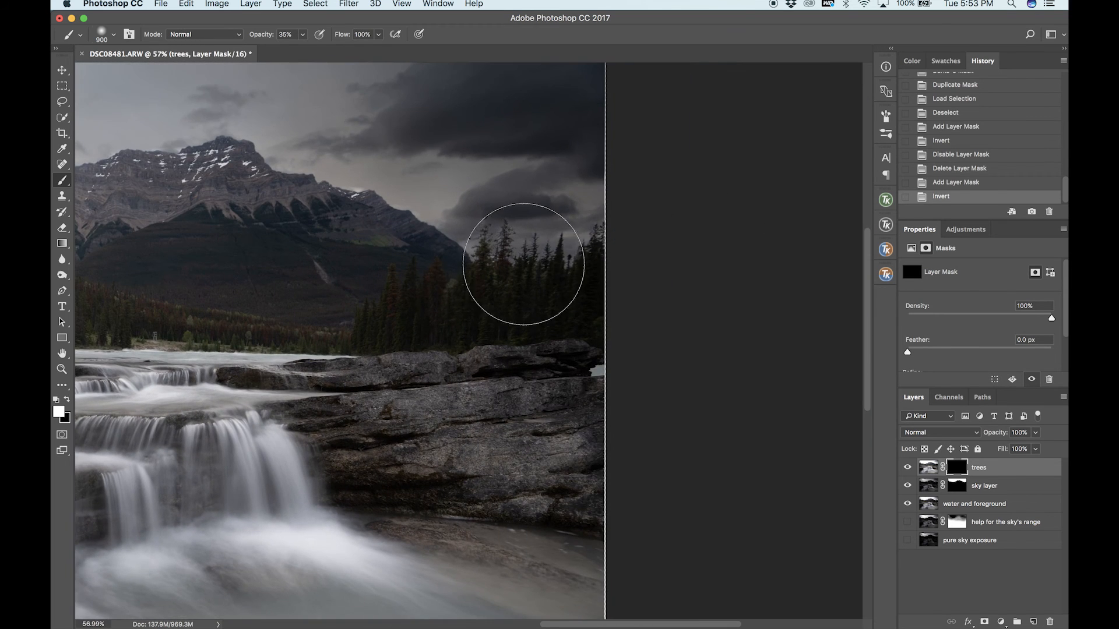
{"action": "scroll", "coordinate": [523, 264], "scroll_direction": "up", "scroll_amount": 1}
{"action": "key", "text": "bracketleft"}
{"action": "key", "text": "bracketleft"}
{"action": "key", "text": "bracketleft"}
{"action": "key", "text": "bracketleft"}
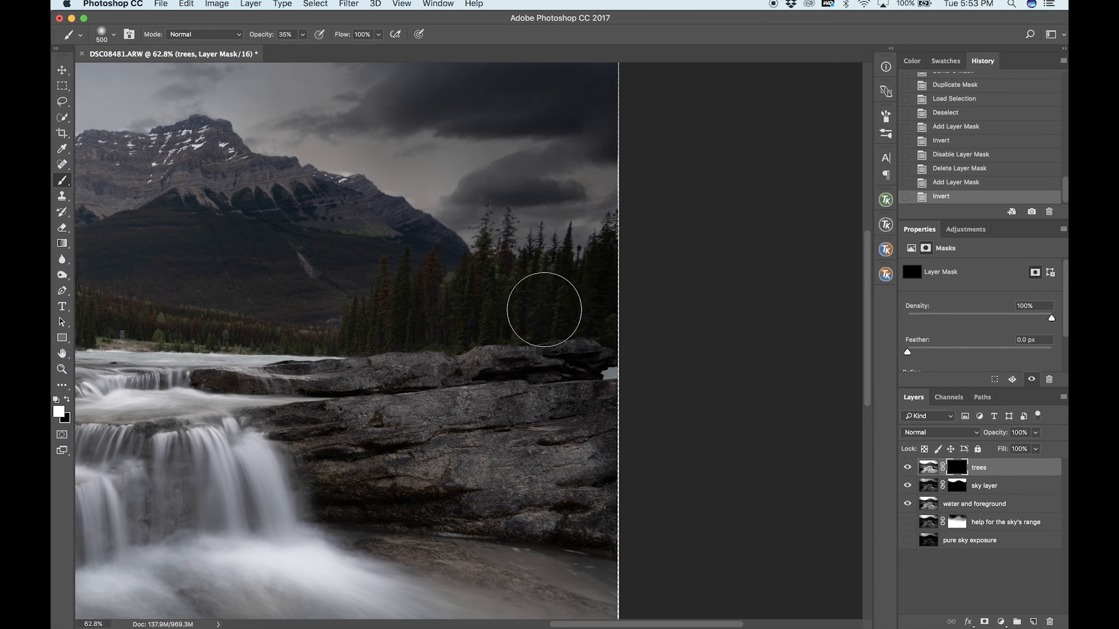
{"action": "mouse_move", "coordinate": [544, 309]}
{"action": "left_mouse_down"}
{"action": "mouse_move", "coordinate": [603, 279]}
{"action": "mouse_move", "coordinate": [628, 285]}
{"action": "mouse_move", "coordinate": [538, 319]}
{"action": "mouse_move", "coordinate": [609, 260]}
{"action": "mouse_move", "coordinate": [544, 265]}
{"action": "mouse_move", "coordinate": [430, 311]}
{"action": "mouse_move", "coordinate": [489, 231]}
{"action": "mouse_move", "coordinate": [478, 275]}
{"action": "mouse_move", "coordinate": [445, 303]}
{"action": "mouse_move", "coordinate": [341, 326]}
{"action": "mouse_move", "coordinate": [440, 298]}
{"action": "left_mouse_up"}
{"action": "mouse_move", "coordinate": [440, 299]}
{"action": "left_mouse_down"}
{"action": "mouse_move", "coordinate": [507, 305]}
{"action": "mouse_move", "coordinate": [532, 287]}
{"action": "mouse_move", "coordinate": [602, 290]}
{"action": "left_mouse_up"}
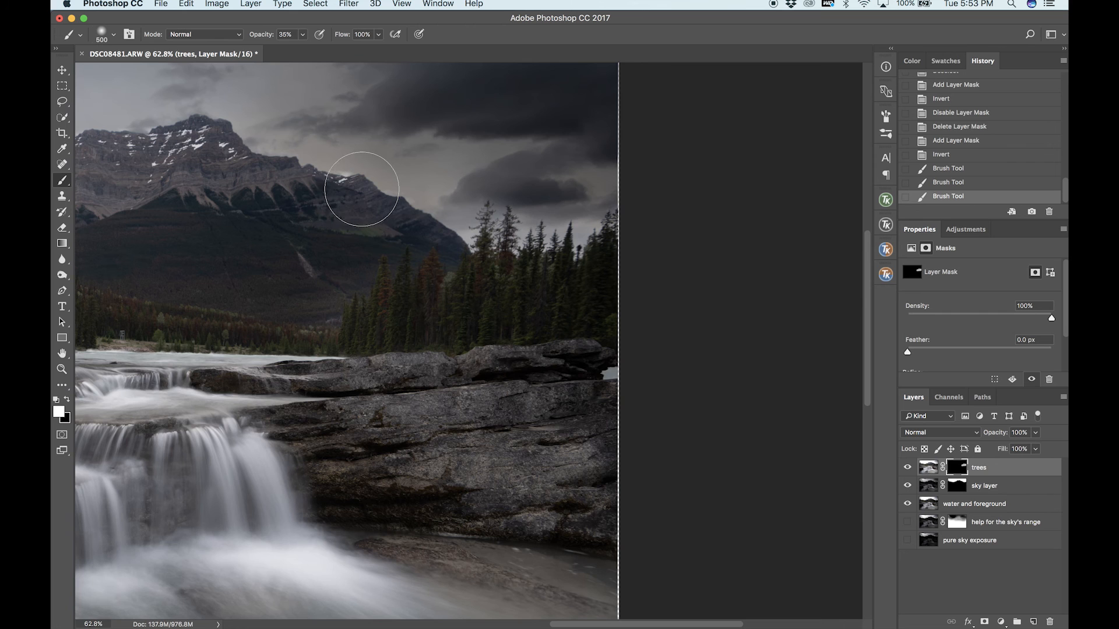
{"action": "key", "text": "super+0"}
{"action": "mouse_move", "coordinate": [846, 319]}
{"action": "left_mouse_down"}
{"action": "mouse_move", "coordinate": [820, 286]}
{"action": "mouse_move", "coordinate": [840, 281]}
{"action": "mouse_move", "coordinate": [829, 301]}
{"action": "mouse_move", "coordinate": [808, 303]}
{"action": "mouse_move", "coordinate": [820, 286]}
{"action": "mouse_move", "coordinate": [781, 289]}
{"action": "left_mouse_up"}
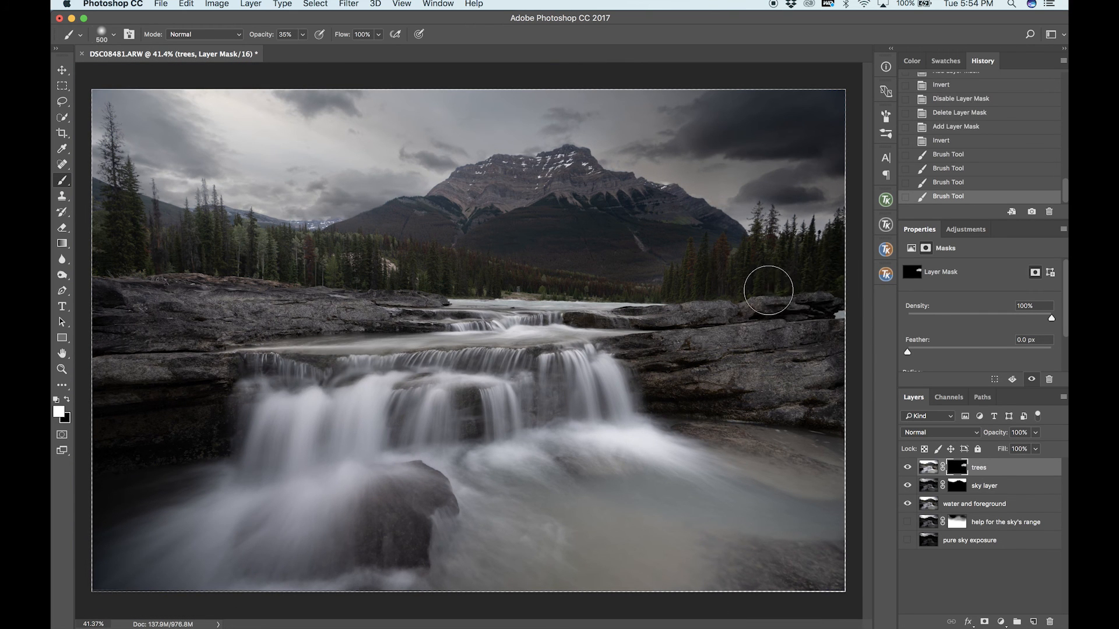
Paint black on the trees layer mask over the rock ledges below the right-hand trees and compare with the layer off and on.
{"action": "key", "text": "x"}
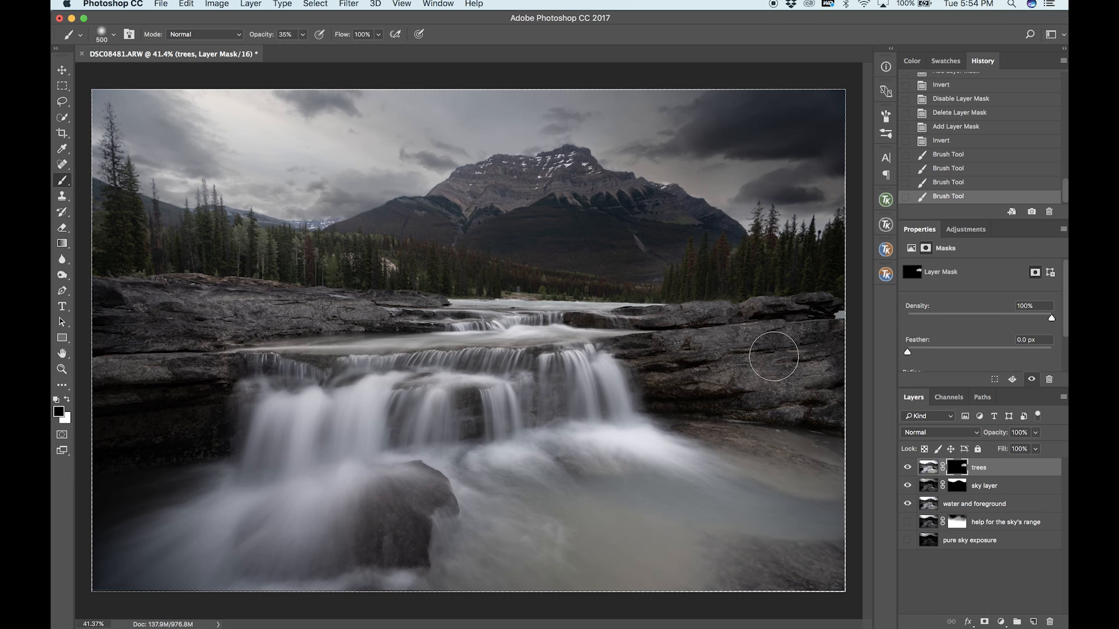
{"action": "left_click_drag", "start_coordinate": [809, 321], "coordinate": [704, 333]}
{"action": "left_click_drag", "start_coordinate": [814, 393], "coordinate": [759, 362]}
{"action": "key", "text": "x"}
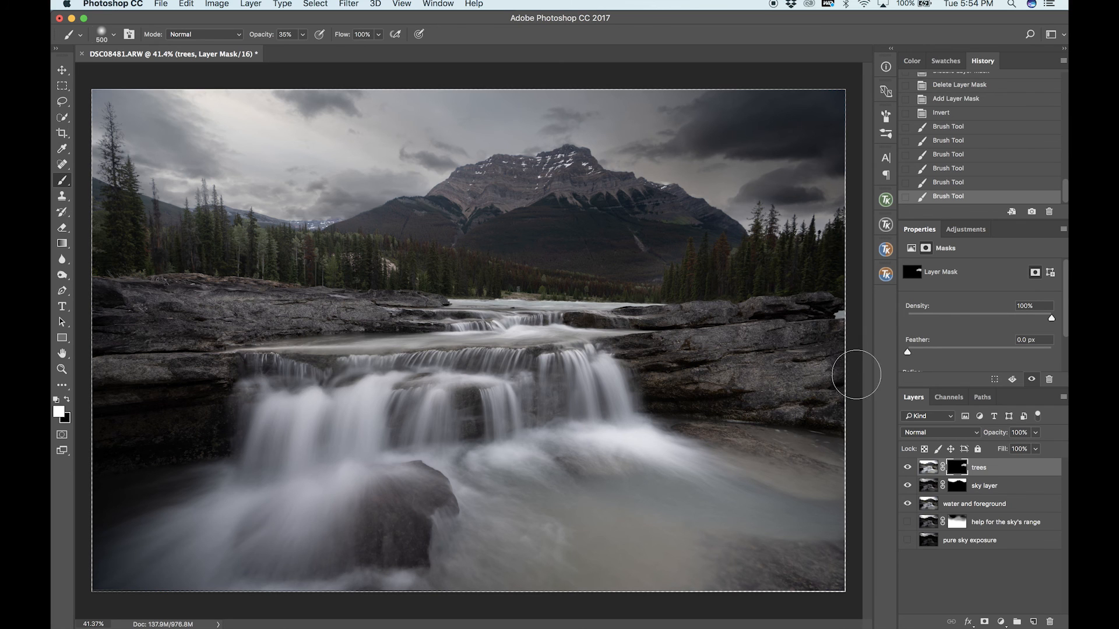
{"action": "left_click", "coordinate": [908, 467]}
{"action": "left_click", "coordinate": [907, 467]}
Paint black on the trees layer mask along the mountain's lower right slope and compare with the layer off and on.
{"action": "key", "text": "x"}
{"action": "mouse_move", "coordinate": [655, 253]}
{"action": "left_mouse_down"}
{"action": "mouse_move", "coordinate": [630, 274]}
{"action": "mouse_move", "coordinate": [663, 257]}
{"action": "left_mouse_up"}
{"action": "mouse_move", "coordinate": [586, 280]}
{"action": "left_mouse_down"}
{"action": "mouse_move", "coordinate": [620, 280]}
{"action": "mouse_move", "coordinate": [609, 274]}
{"action": "mouse_move", "coordinate": [652, 249]}
{"action": "left_mouse_up"}
{"action": "left_click", "coordinate": [908, 468]}
{"action": "left_click", "coordinate": [908, 469]}
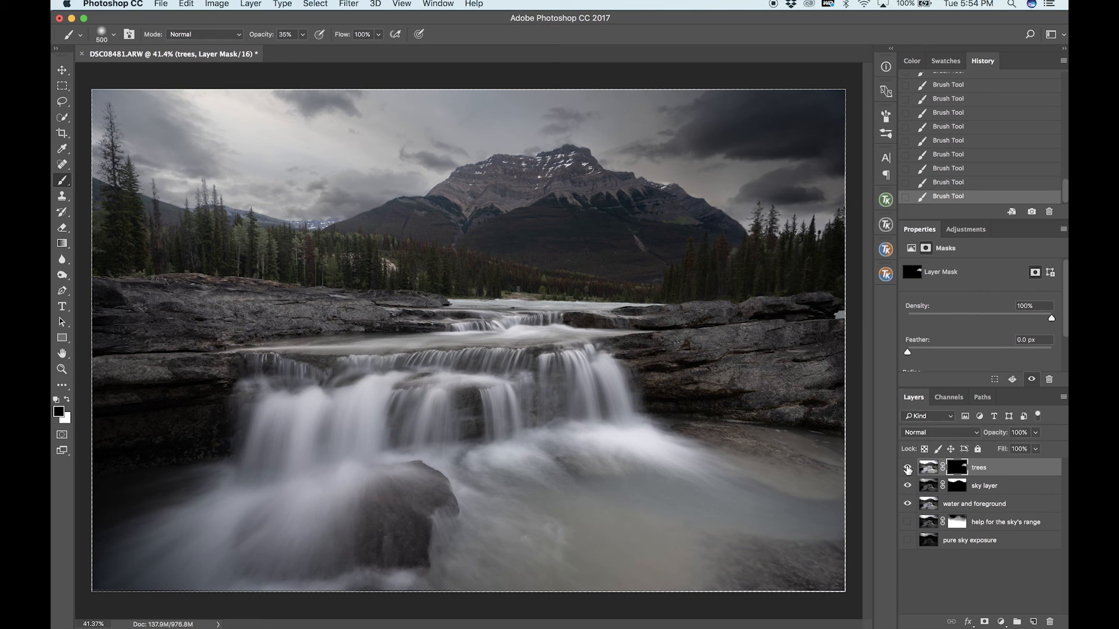
Paint white with an 800 px brush on the trees layer mask over the dark lower-left rocks and the foreground boulder.
{"action": "scroll", "coordinate": [704, 395], "scroll_direction": "down", "scroll_amount": 2}
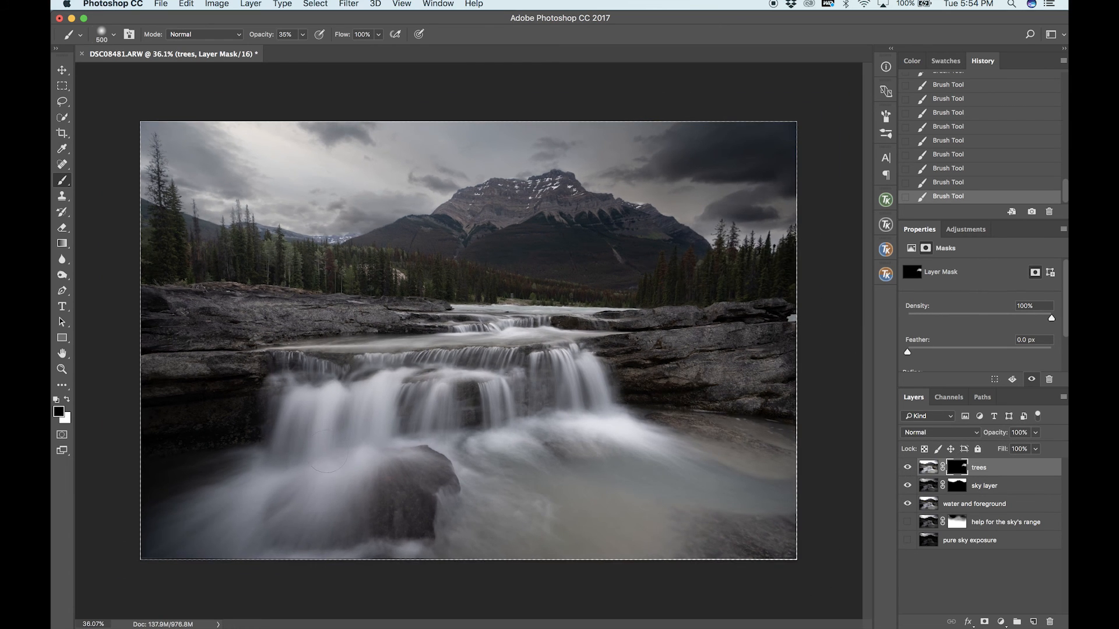
{"action": "key", "text": "x"}
{"action": "key", "text": "bracketright"}
{"action": "key", "text": "bracketright"}
{"action": "key", "text": "bracketright"}
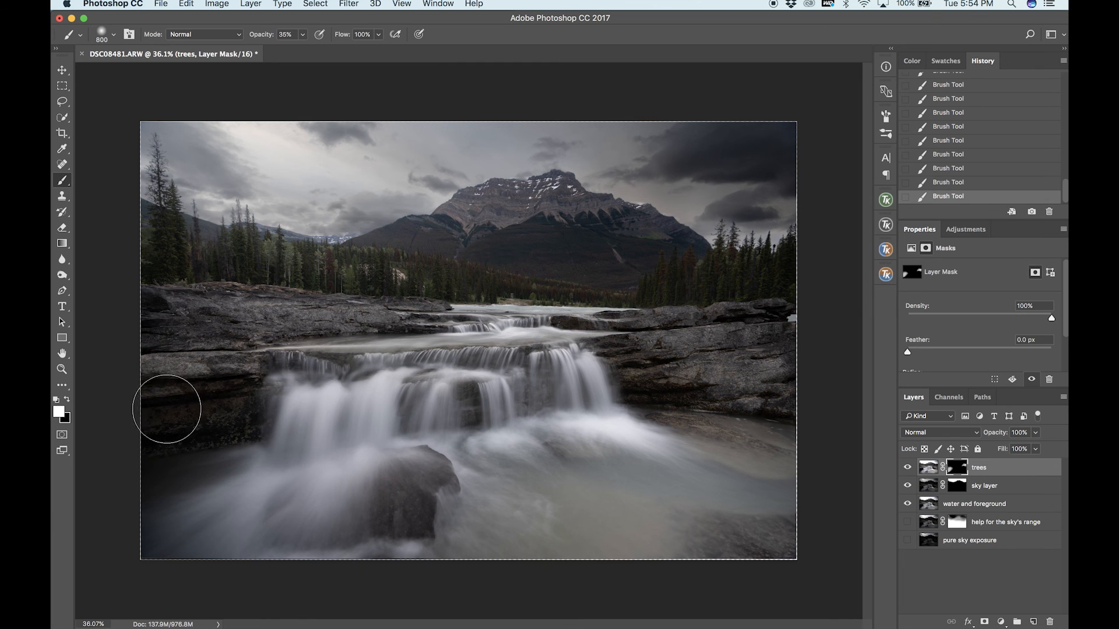
{"action": "left_click_drag", "start_coordinate": [165, 472], "coordinate": [121, 506]}
{"action": "mouse_move", "coordinate": [208, 393]}
{"action": "left_mouse_down"}
{"action": "mouse_move", "coordinate": [134, 375]}
{"action": "mouse_move", "coordinate": [197, 388]}
{"action": "mouse_move", "coordinate": [212, 406]}
{"action": "mouse_move", "coordinate": [160, 473]}
{"action": "left_mouse_up"}
{"action": "left_click_drag", "start_coordinate": [454, 511], "coordinate": [412, 532]}
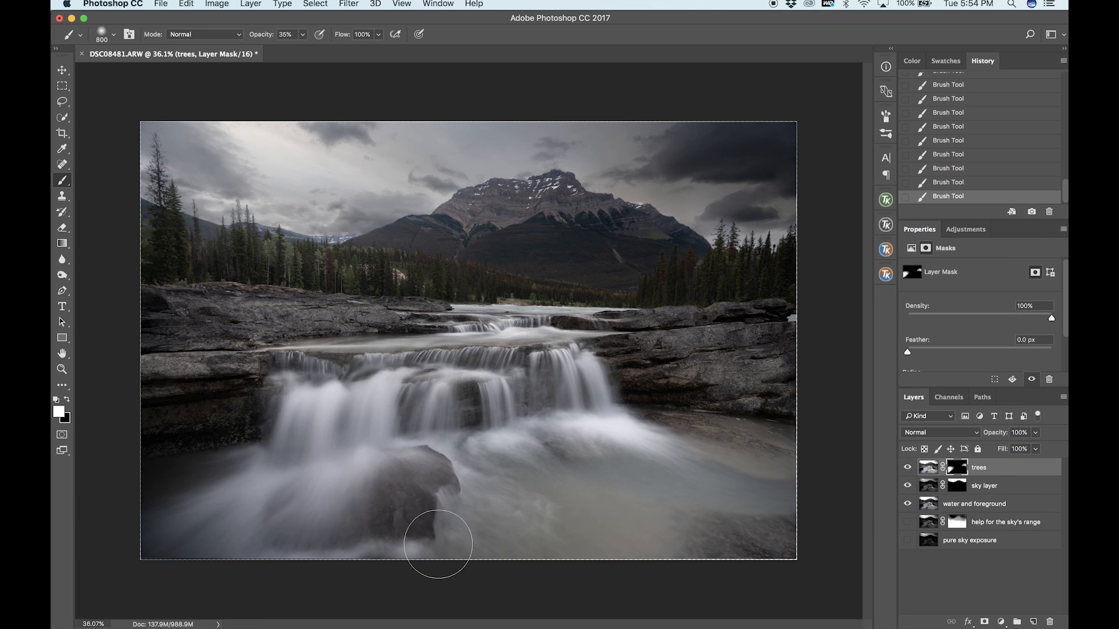
Paint white with a 500 px brush over the rocks right of the waterfall and compare with the trees layer off and on.
{"action": "key", "text": "bracketleft"}
{"action": "key", "text": "bracketleft"}
{"action": "key", "text": "bracketleft"}
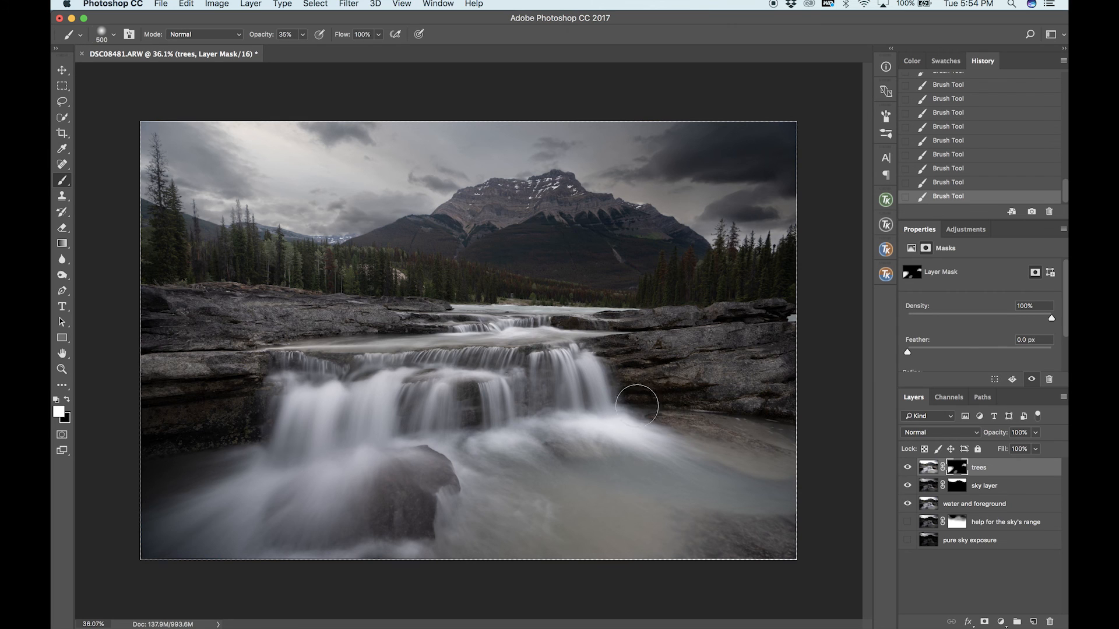
{"action": "left_click_drag", "start_coordinate": [648, 368], "coordinate": [657, 394]}
{"action": "left_click", "coordinate": [907, 468]}
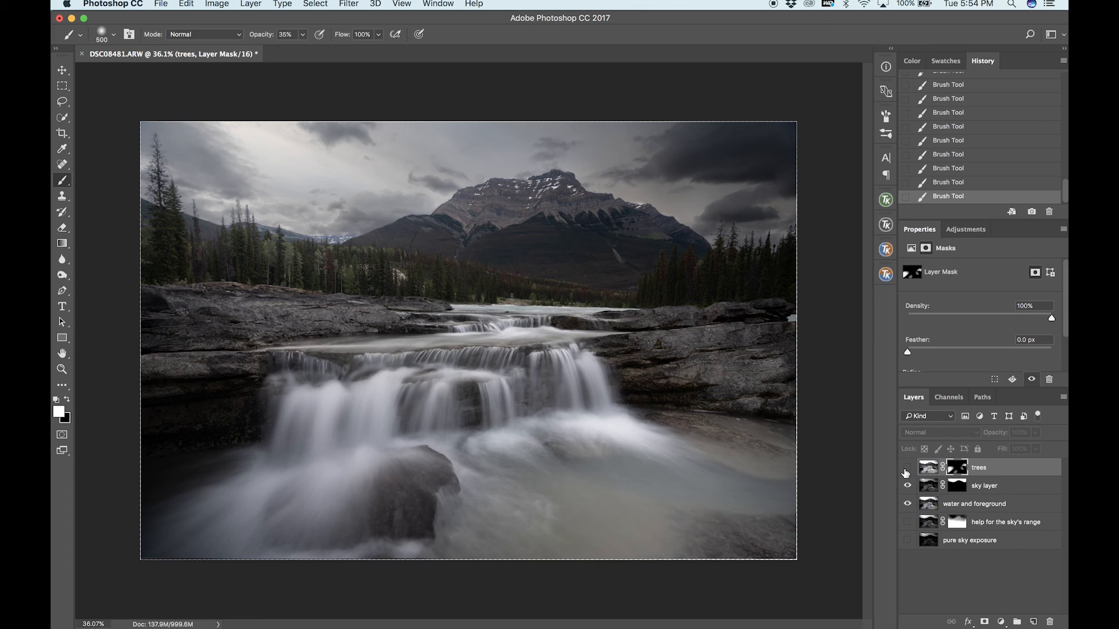
{"action": "left_click", "coordinate": [906, 468]}
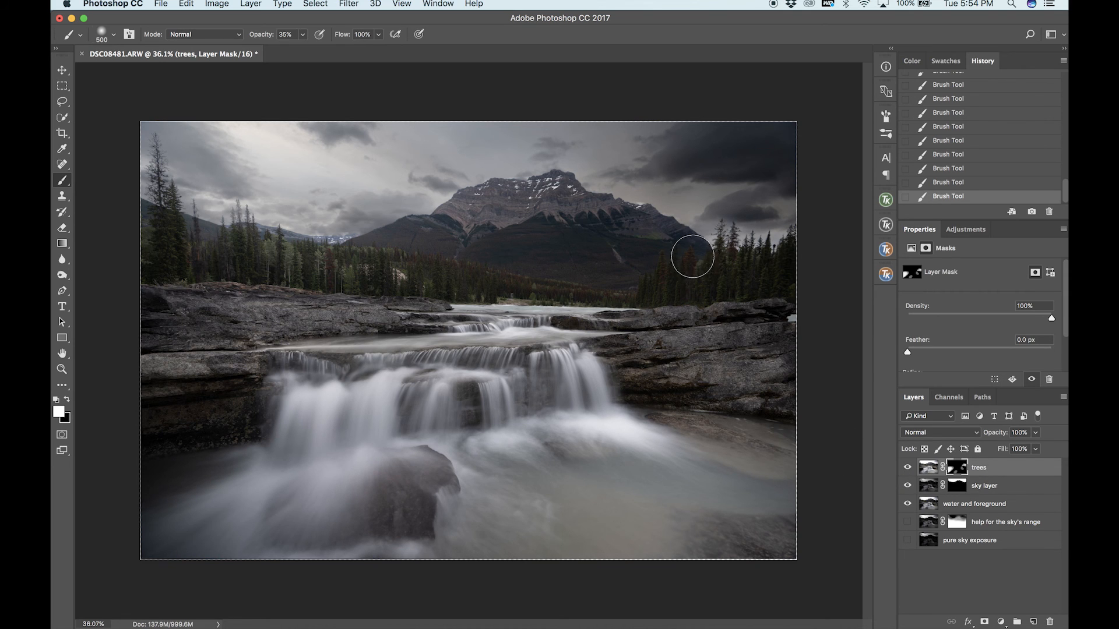
Compare the blended image with the trees layer and sky layer switched off and back on.
{"action": "key", "text": "v"}
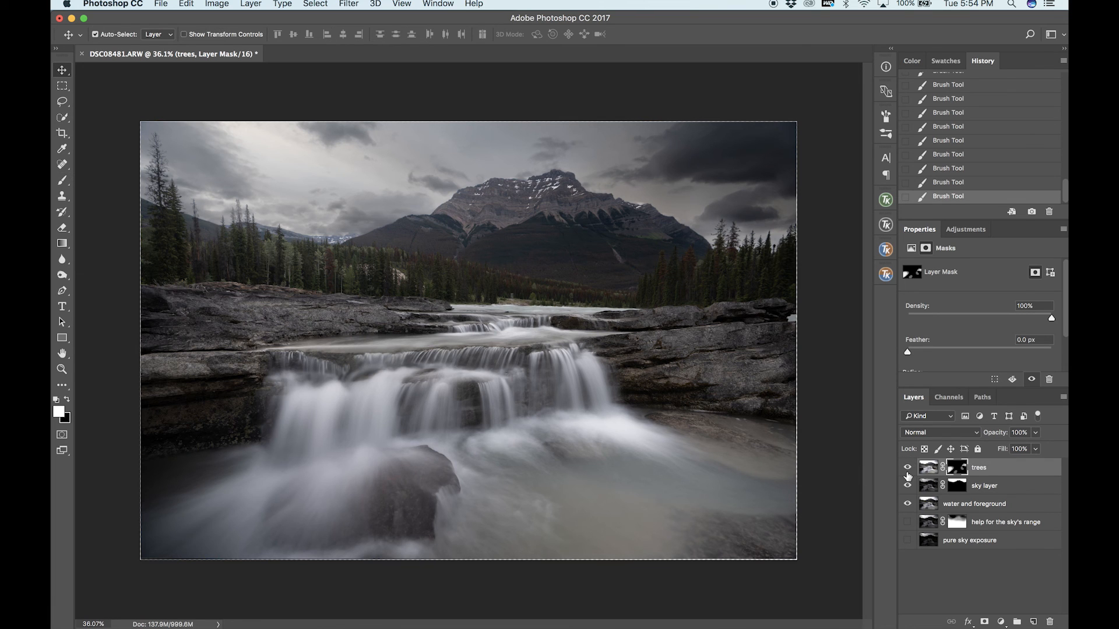
{"action": "left_click", "coordinate": [907, 470]}
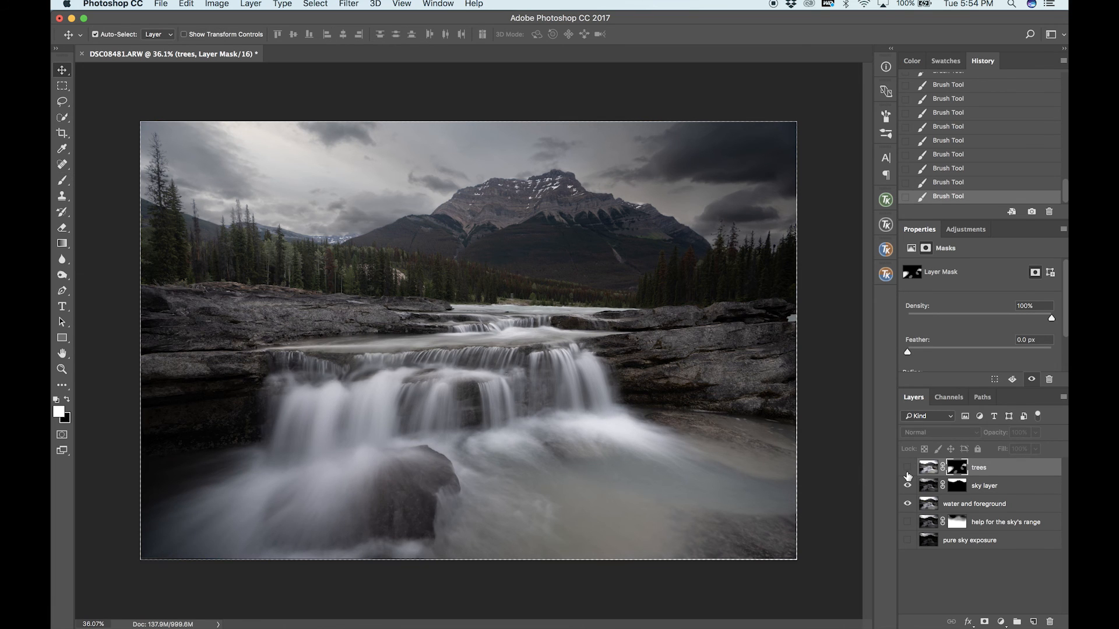
{"action": "left_click", "coordinate": [908, 469]}
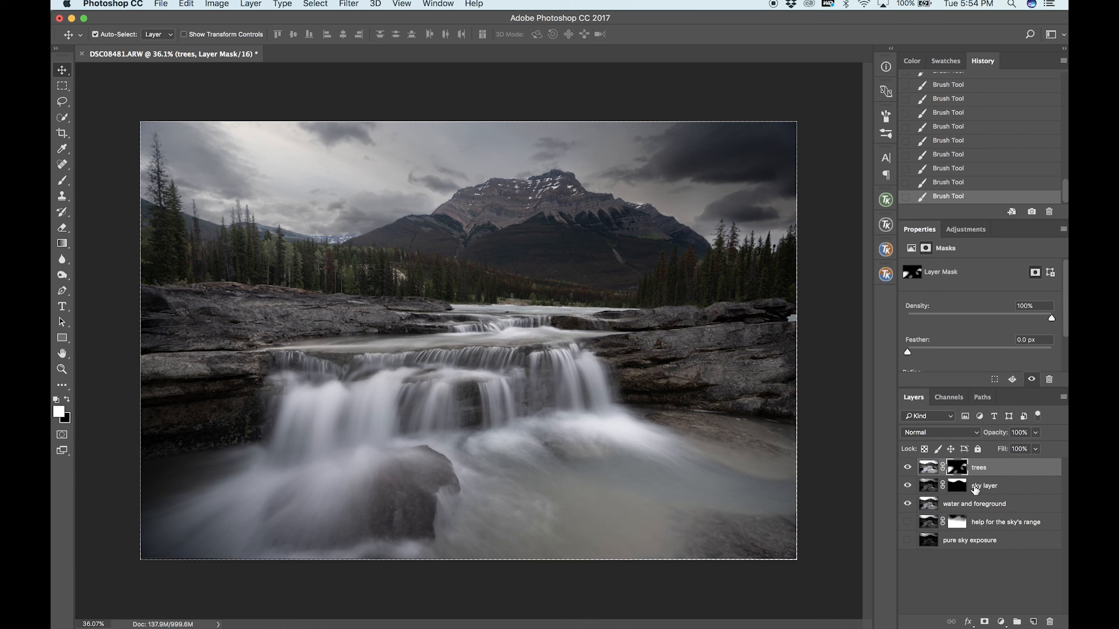
{"action": "left_click", "coordinate": [907, 468]}
{"action": "left_click", "coordinate": [908, 486]}
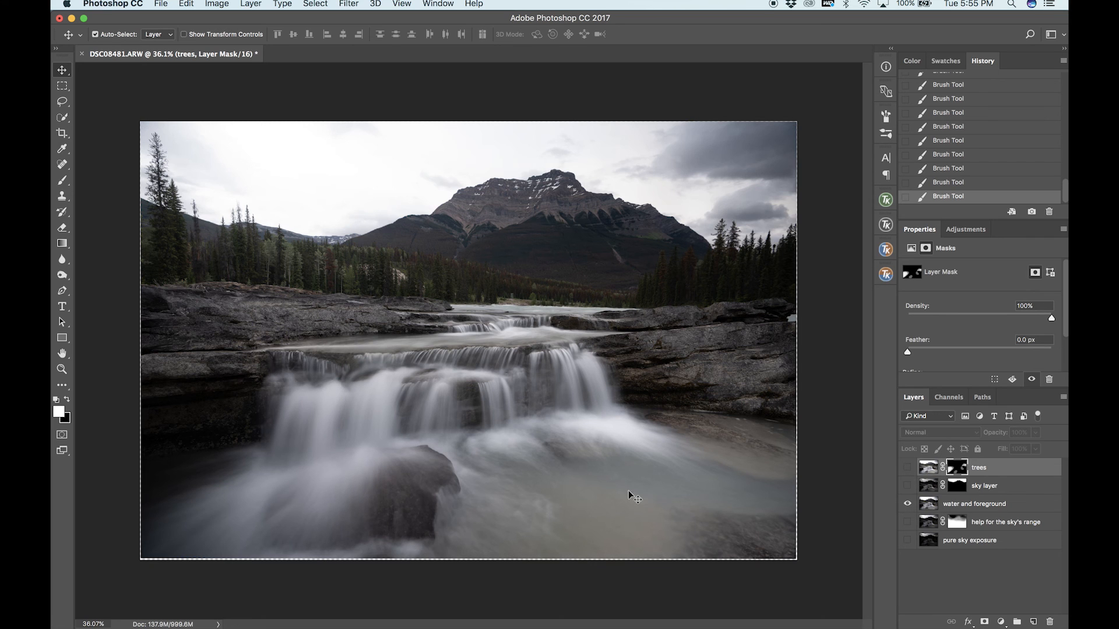
{"action": "left_click", "coordinate": [907, 487]}
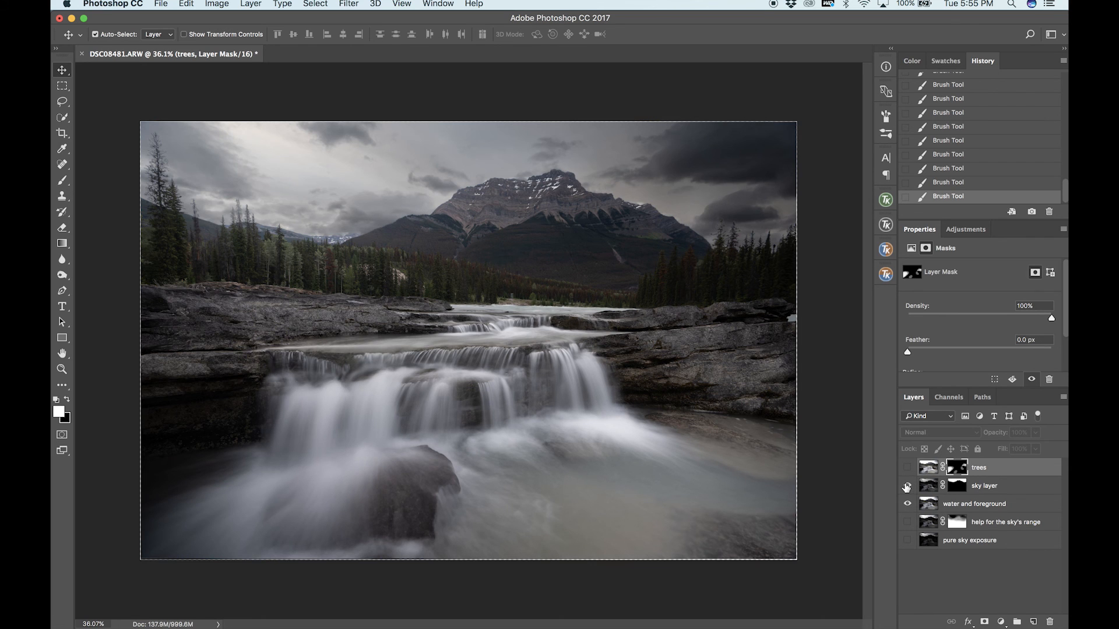
{"action": "left_click", "coordinate": [907, 468]}
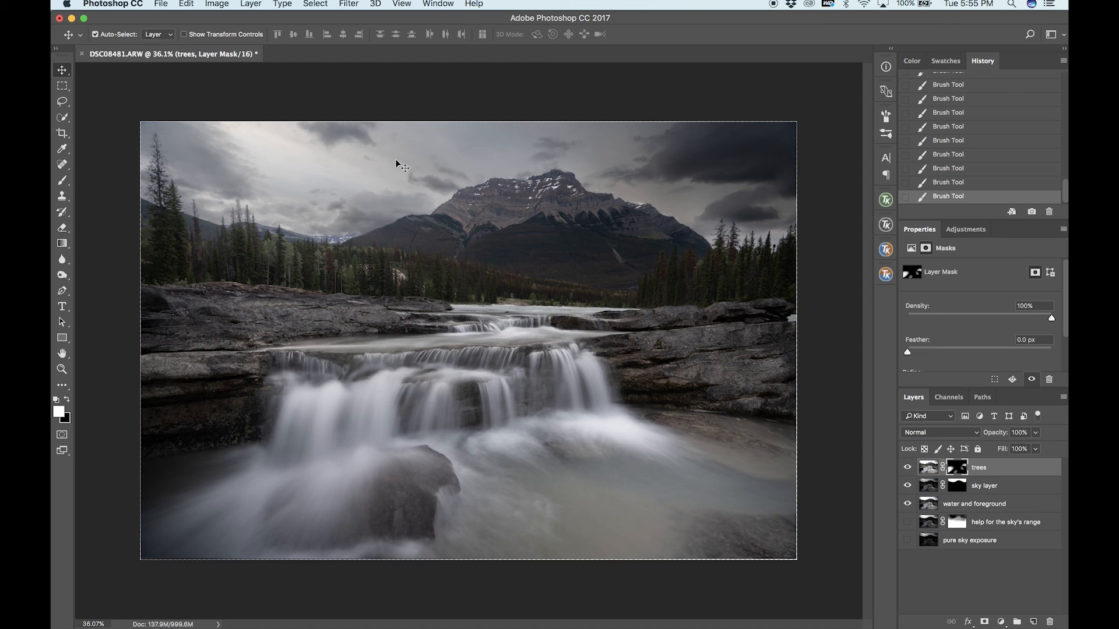
Target the sky layer's mask and set the Brush tool to 20% opacity.
{"action": "scroll", "coordinate": [396, 164], "scroll_direction": "up", "scroll_amount": 5}
{"action": "scroll", "coordinate": [397, 164], "scroll_direction": "left", "scroll_amount": 8}
{"action": "scroll", "coordinate": [396, 164], "scroll_direction": "up", "scroll_amount": 5}
{"action": "scroll", "coordinate": [396, 159], "scroll_direction": "down", "scroll_amount": 2}
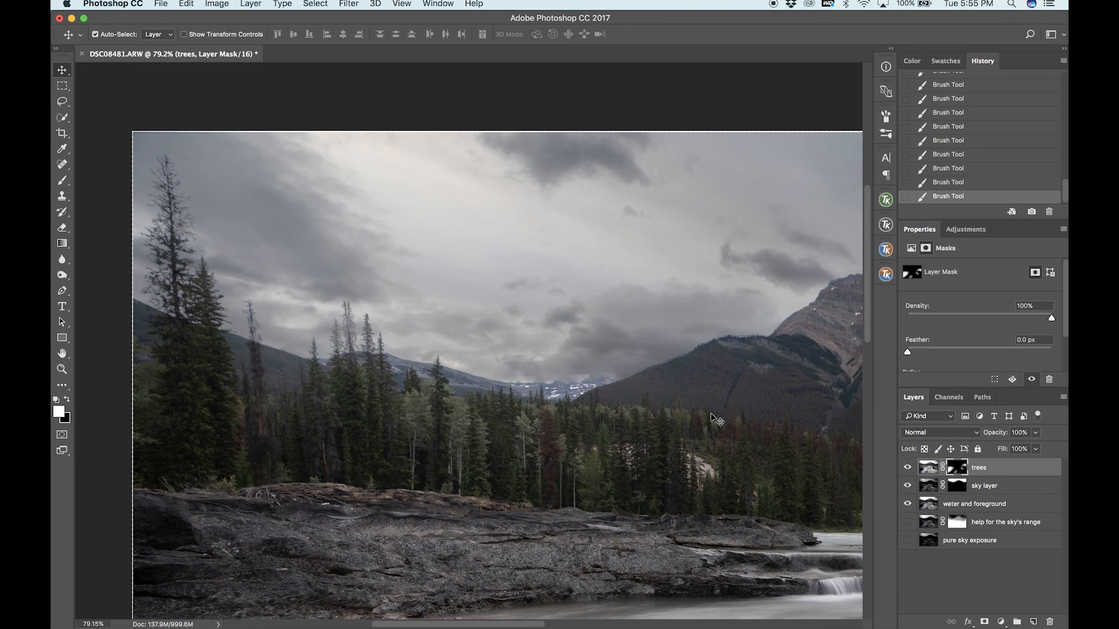
{"action": "scroll", "coordinate": [714, 419], "scroll_direction": "down", "scroll_amount": 3}
{"action": "scroll", "coordinate": [679, 342], "scroll_direction": "up", "scroll_amount": 2}
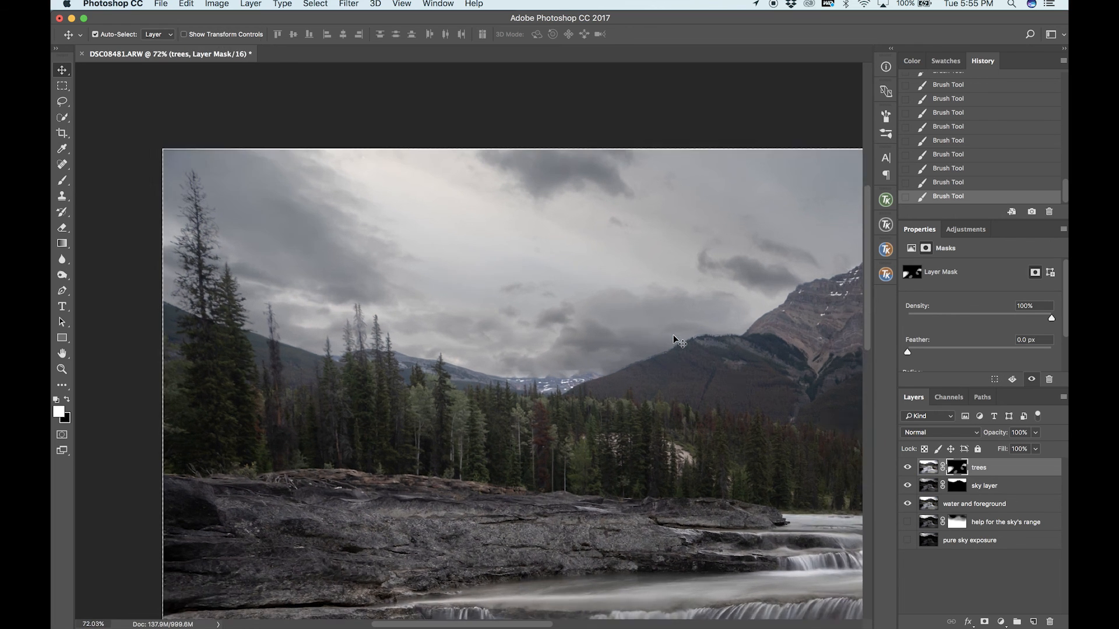
{"action": "left_click", "coordinate": [957, 489]}
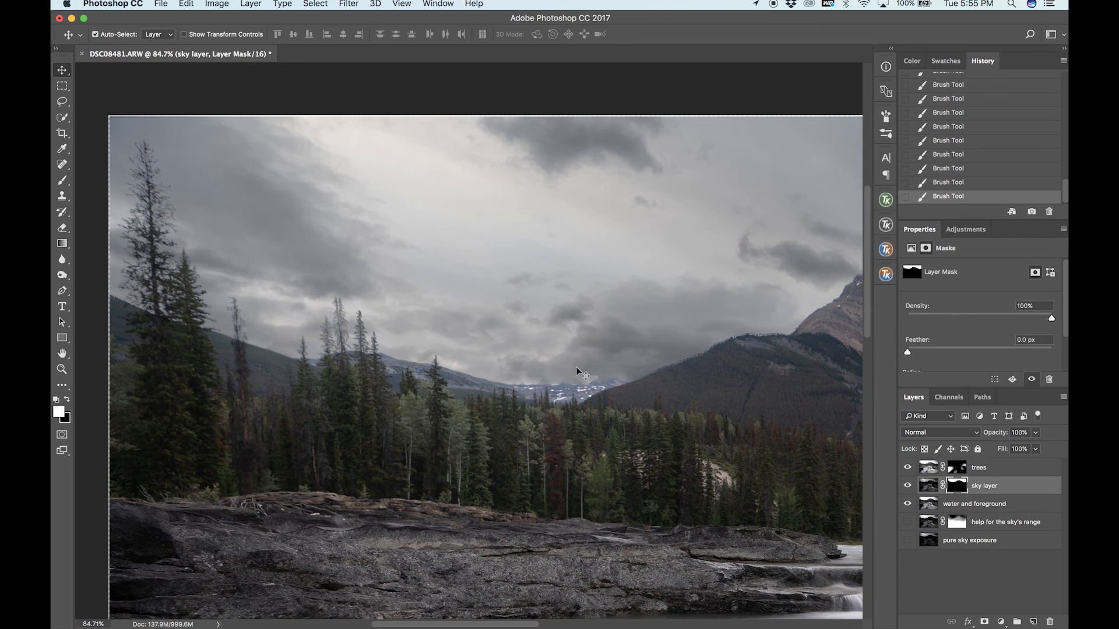
{"action": "scroll", "coordinate": [576, 366], "scroll_direction": "down", "scroll_amount": 1}
{"action": "key", "text": "b"}
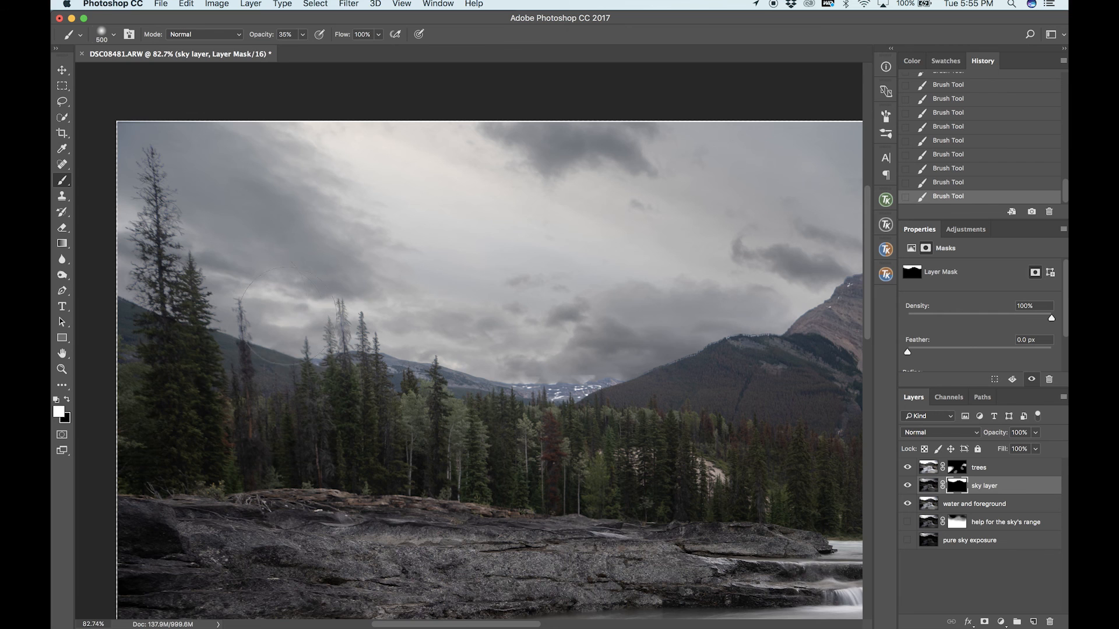
{"action": "scroll", "coordinate": [256, 297], "scroll_direction": "up", "scroll_amount": 3}
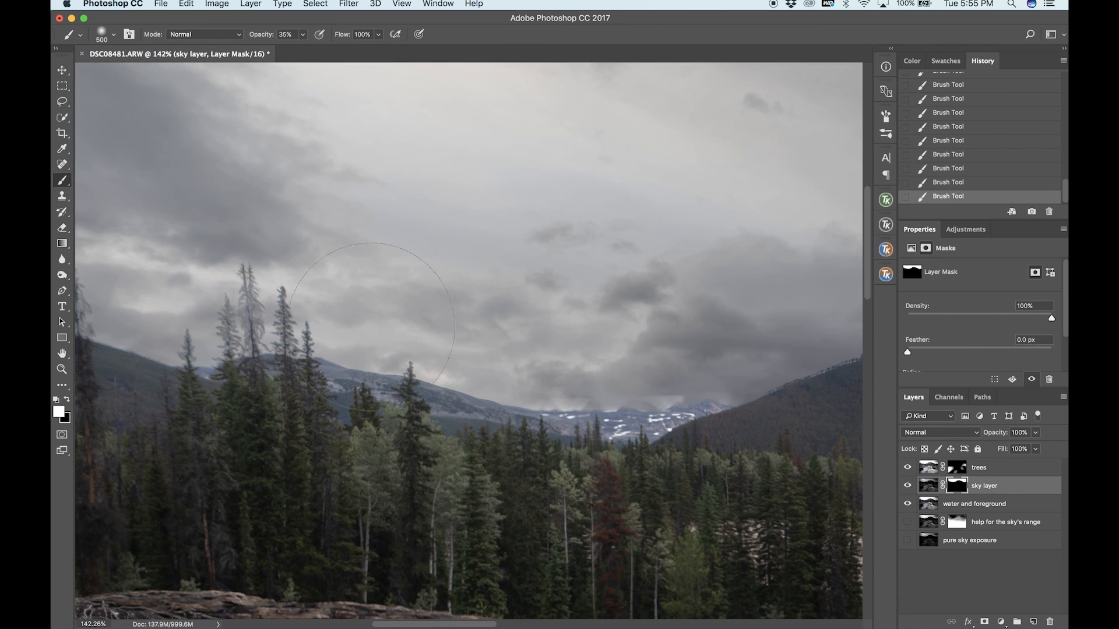
{"action": "scroll", "coordinate": [286, 297], "scroll_direction": "down", "scroll_amount": 3}
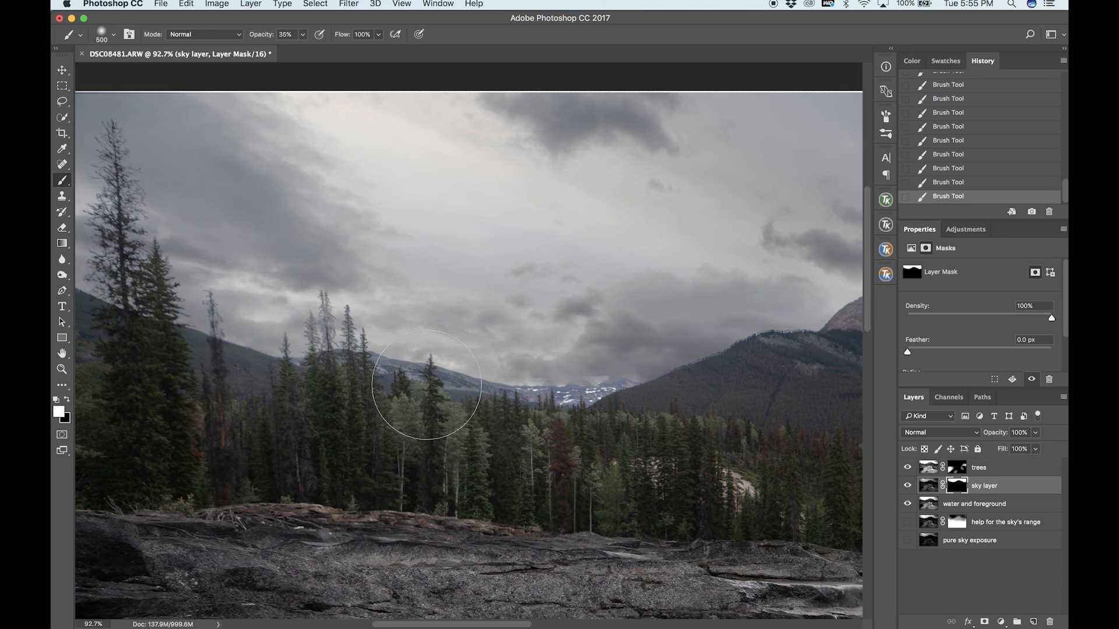
{"action": "scroll", "coordinate": [425, 394], "scroll_direction": "down", "scroll_amount": 1}
{"action": "type", "text": "1"}
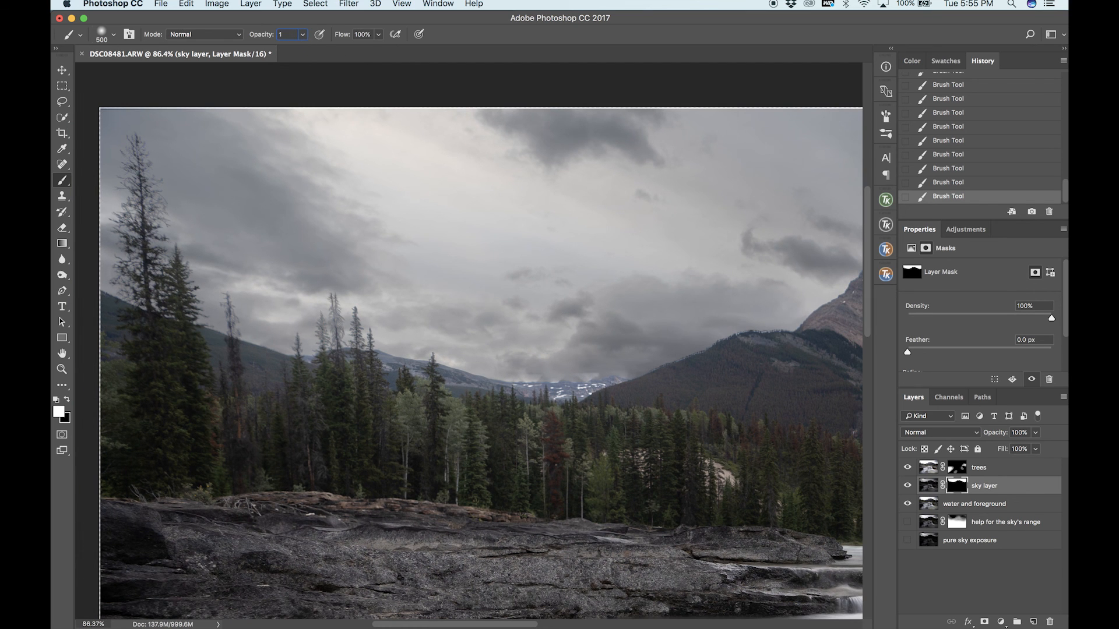
{"action": "type", "text": "0"}
{"action": "key", "text": "Return"}
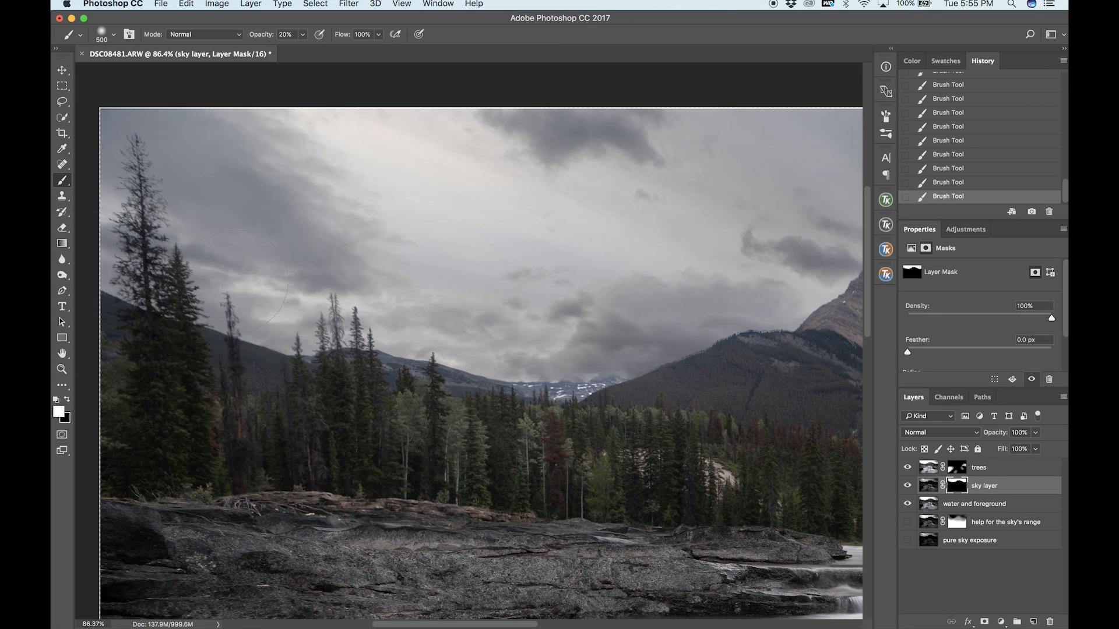
Paint black at 20% opacity on the sky layer mask along the distant hills and treetops left of the mountain.
{"action": "scroll", "coordinate": [244, 278], "scroll_direction": "up", "scroll_amount": 3}
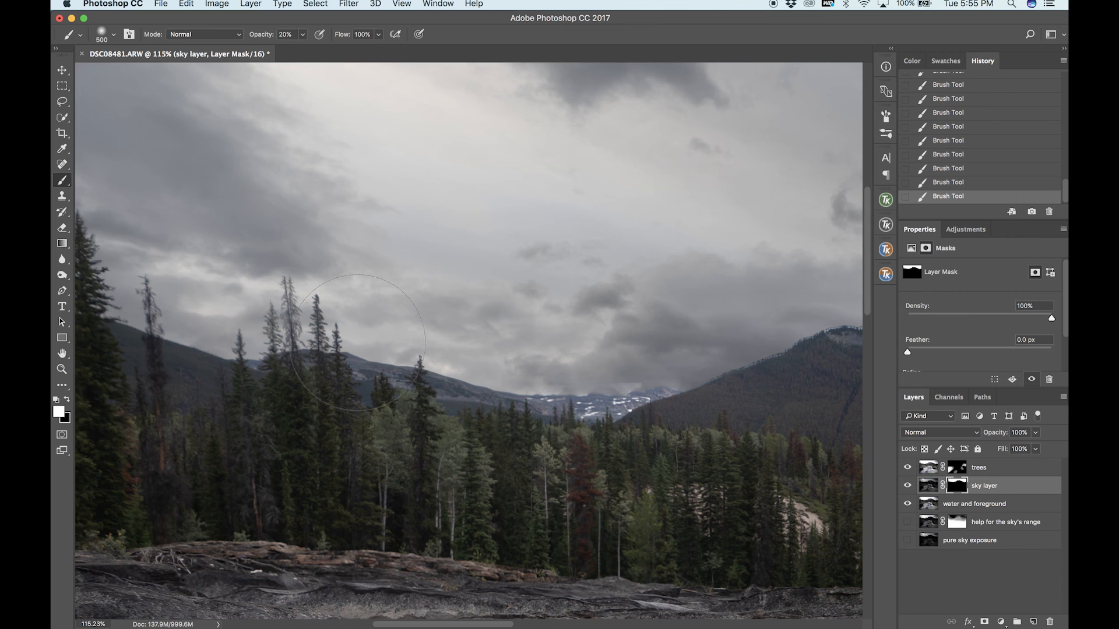
{"action": "scroll", "coordinate": [360, 345], "scroll_direction": "down", "scroll_amount": 3}
{"action": "scroll", "coordinate": [501, 333], "scroll_direction": "up", "scroll_amount": 5}
{"action": "scroll", "coordinate": [781, 257], "scroll_direction": "right", "scroll_amount": 3}
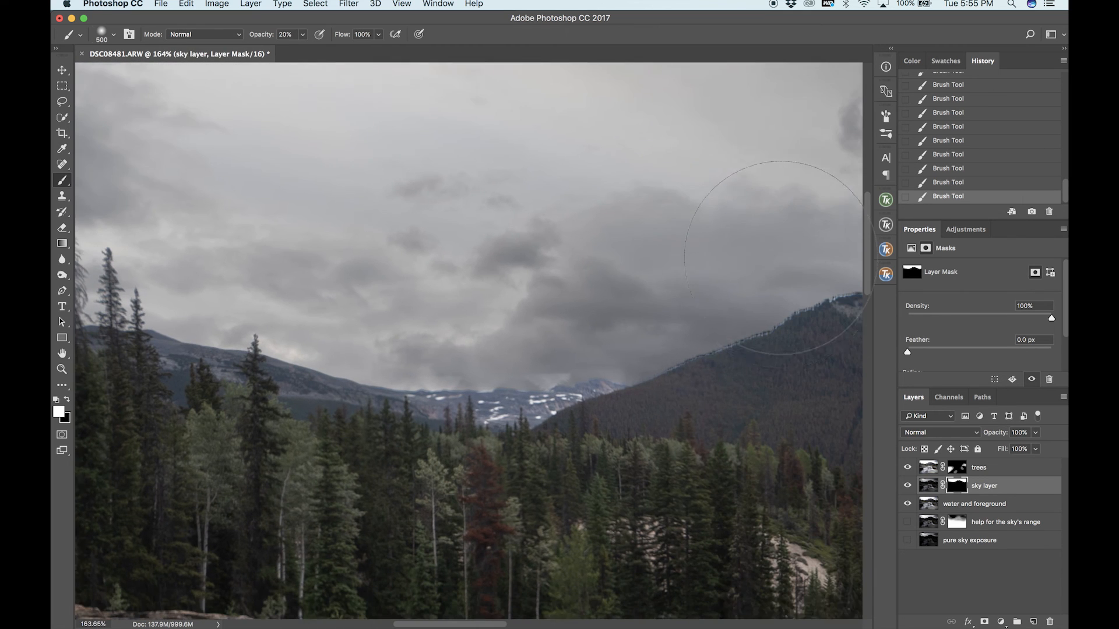
{"action": "scroll", "coordinate": [781, 257], "scroll_direction": "down", "scroll_amount": 2}
{"action": "scroll", "coordinate": [781, 258], "scroll_direction": "right", "scroll_amount": 1}
{"action": "scroll", "coordinate": [716, 353], "scroll_direction": "down", "scroll_amount": 5}
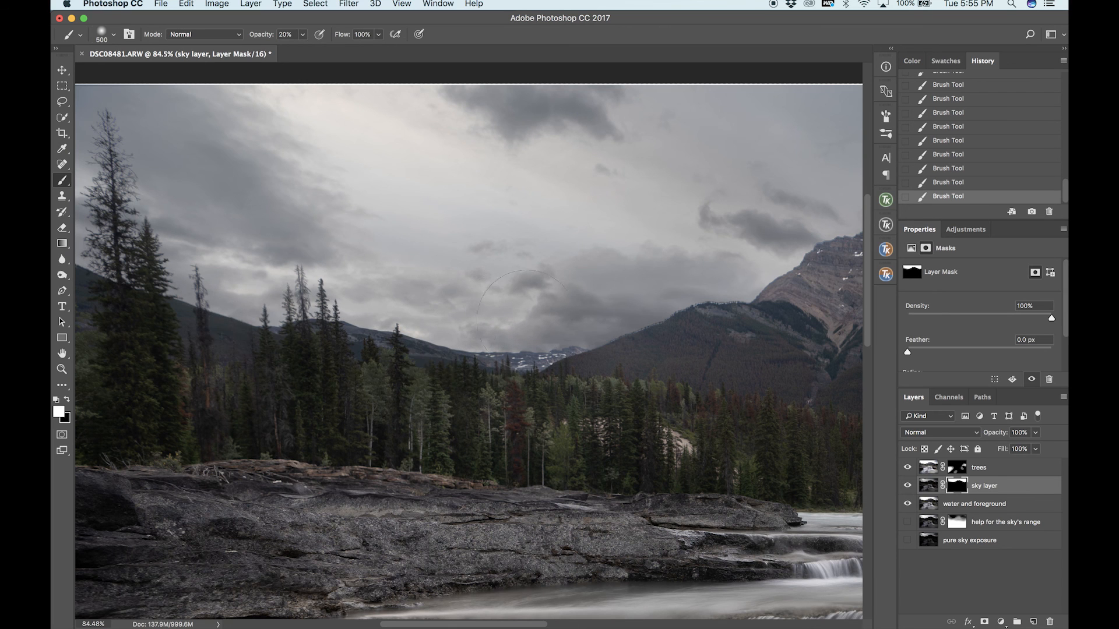
{"action": "scroll", "coordinate": [273, 282], "scroll_direction": "down", "scroll_amount": 2}
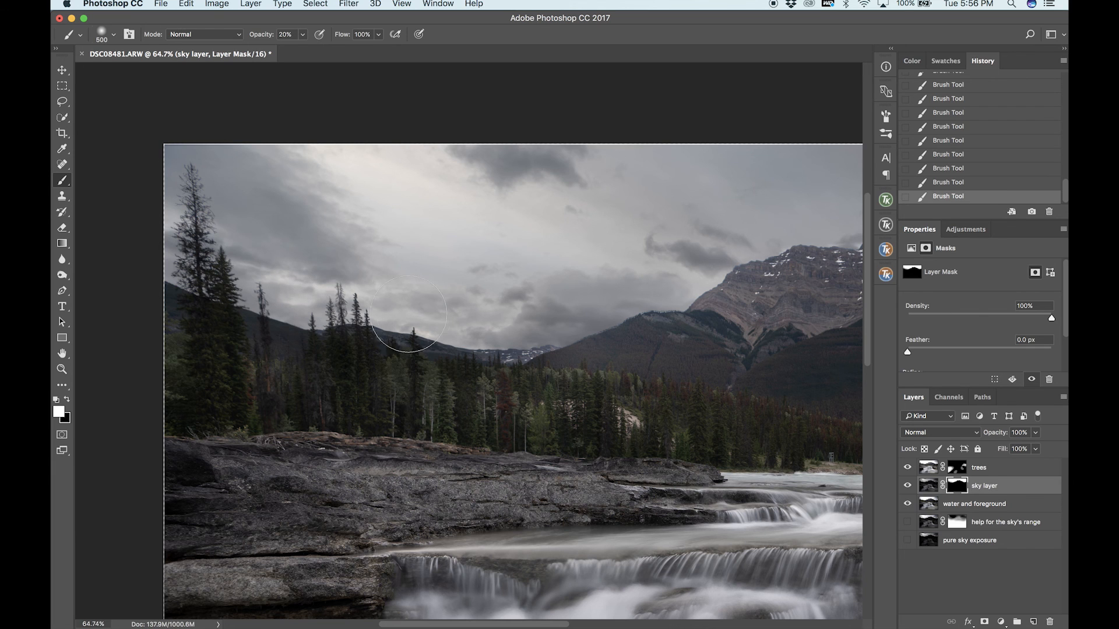
{"action": "key", "text": "x"}
{"action": "mouse_move", "coordinate": [519, 353]}
{"action": "left_mouse_down"}
{"action": "mouse_move", "coordinate": [315, 344]}
{"action": "mouse_move", "coordinate": [68, 257]}
{"action": "left_mouse_up"}
{"action": "left_click_drag", "start_coordinate": [492, 357], "coordinate": [132, 242]}
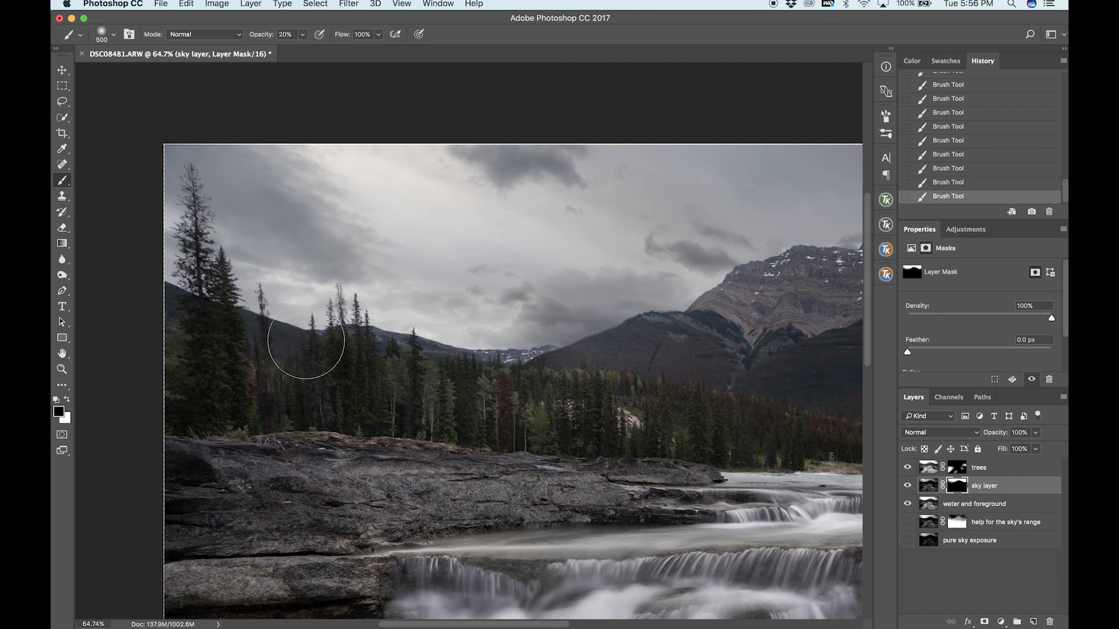
Enlarge the brush to 1300 px and paint the sky layer mask black, then white, over the hills and sky left of the mountain.
{"action": "key", "text": "bracketright"}
{"action": "key", "text": "bracketright"}
{"action": "key", "text": "bracketright"}
{"action": "key", "text": "bracketright"}
{"action": "key", "text": "bracketright"}
{"action": "key", "text": "bracketright"}
{"action": "key", "text": "bracketright"}
{"action": "key", "text": "bracketright"}
{"action": "mouse_move", "coordinate": [156, 263]}
{"action": "left_mouse_down"}
{"action": "mouse_move", "coordinate": [432, 365]}
{"action": "mouse_move", "coordinate": [558, 365]}
{"action": "left_mouse_up"}
{"action": "key", "text": "x"}
{"action": "left_click_drag", "start_coordinate": [473, 322], "coordinate": [52, 228]}
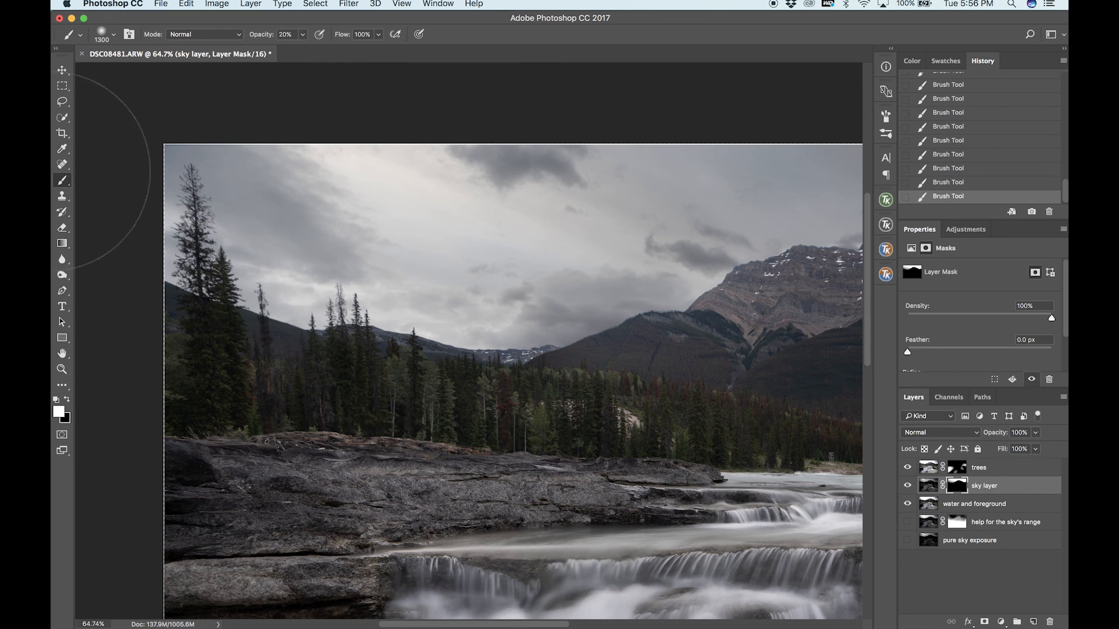
Paint white with a 500 px brush at 20% opacity on the sky layer mask along the mountain's ridge and the sky just above it.
{"action": "scroll", "coordinate": [519, 281], "scroll_direction": "down", "scroll_amount": 2}
{"action": "scroll", "coordinate": [520, 282], "scroll_direction": "right", "scroll_amount": 5}
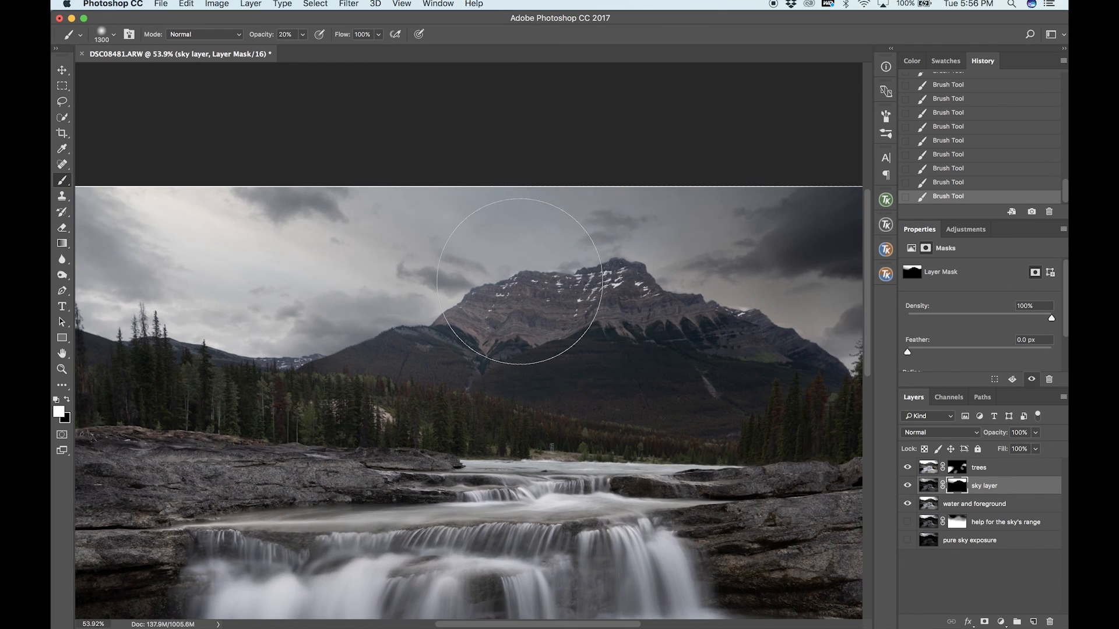
{"action": "key", "text": "bracketleft"}
{"action": "key", "text": "bracketleft"}
{"action": "key", "text": "bracketleft"}
{"action": "key", "text": "bracketleft"}
{"action": "key", "text": "bracketleft"}
{"action": "key", "text": "bracketleft"}
{"action": "key", "text": "bracketleft"}
{"action": "key", "text": "bracketleft"}
{"action": "scroll", "coordinate": [375, 354], "scroll_direction": "up", "scroll_amount": 2}
{"action": "mouse_move", "coordinate": [305, 350]}
{"action": "left_mouse_down"}
{"action": "mouse_move", "coordinate": [560, 248]}
{"action": "mouse_move", "coordinate": [679, 224]}
{"action": "mouse_move", "coordinate": [778, 268]}
{"action": "left_mouse_up"}
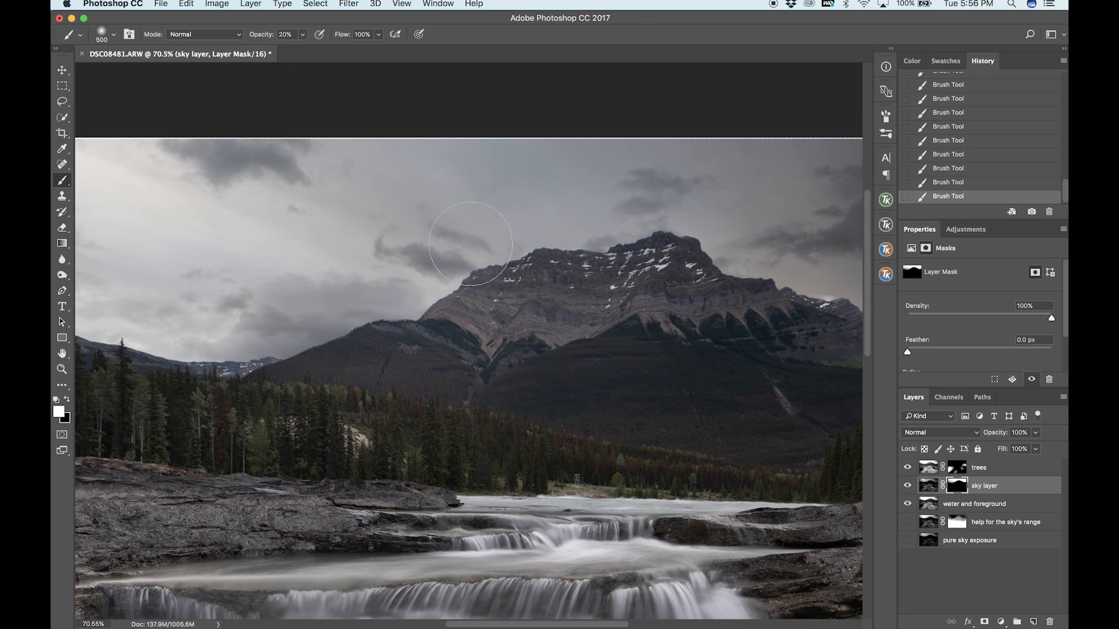
{"action": "left_click_drag", "start_coordinate": [254, 356], "coordinate": [561, 254]}
{"action": "scroll", "coordinate": [719, 237], "scroll_direction": "right", "scroll_amount": 5}
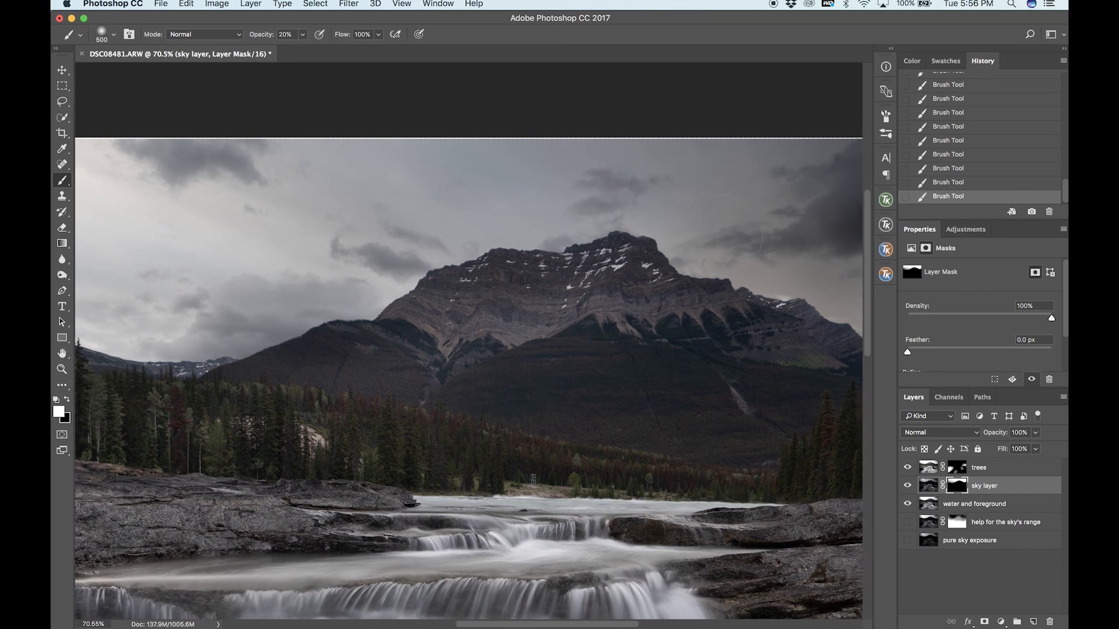
Paint black on the sky layer mask across the mountain, enlarging the brush to 1200 px for its left slope.
{"action": "key", "text": "x"}
{"action": "mouse_move", "coordinate": [676, 268]}
{"action": "left_mouse_down"}
{"action": "mouse_move", "coordinate": [517, 242]}
{"action": "mouse_move", "coordinate": [171, 354]}
{"action": "mouse_move", "coordinate": [520, 285]}
{"action": "mouse_move", "coordinate": [693, 284]}
{"action": "mouse_move", "coordinate": [739, 299]}
{"action": "mouse_move", "coordinate": [285, 298]}
{"action": "left_mouse_up"}
{"action": "key", "text": "super+minus"}
{"action": "key", "text": "bracketright"}
{"action": "key", "text": "bracketright"}
{"action": "key", "text": "bracketright"}
{"action": "key", "text": "bracketright"}
{"action": "mouse_move", "coordinate": [301, 305]}
{"action": "left_mouse_down"}
{"action": "mouse_move", "coordinate": [637, 309]}
{"action": "mouse_move", "coordinate": [511, 280]}
{"action": "mouse_move", "coordinate": [301, 333]}
{"action": "left_mouse_up"}
With a 250 px brush, refine the sky layer mask in white and black along the mountain's right ridge and the treetops beside it.
{"action": "key", "text": "x"}
{"action": "scroll", "coordinate": [697, 336], "scroll_direction": "right", "scroll_amount": 5}
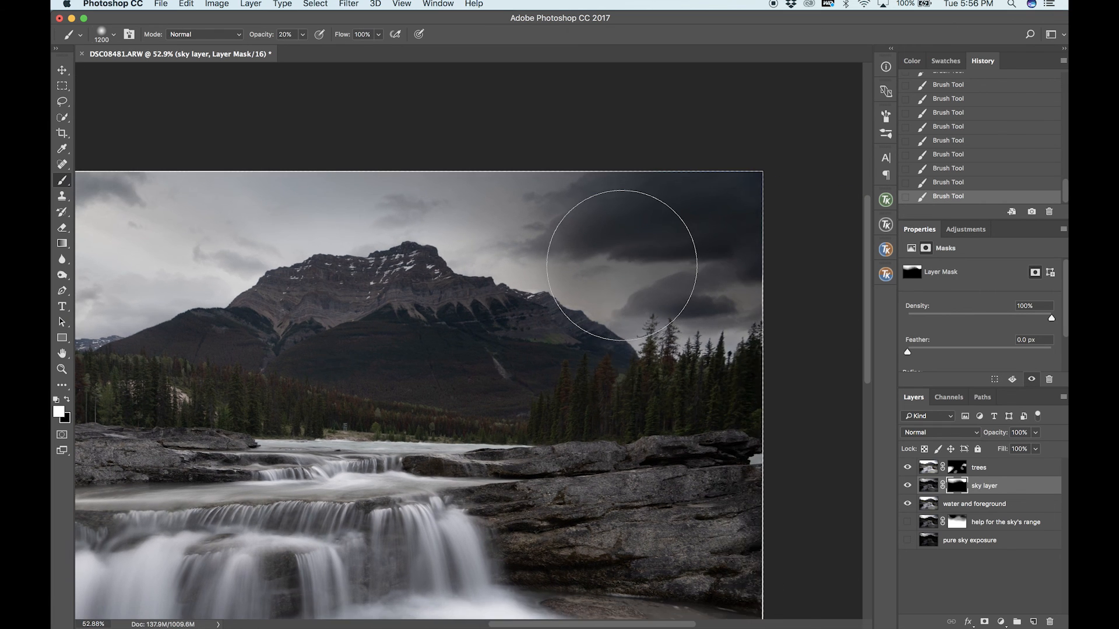
{"action": "scroll", "coordinate": [621, 265], "scroll_direction": "up", "scroll_amount": 3}
{"action": "key", "text": "bracketleft"}
{"action": "key", "text": "bracketleft"}
{"action": "key", "text": "bracketleft"}
{"action": "key", "text": "bracketleft"}
{"action": "key", "text": "bracketleft"}
{"action": "key", "text": "bracketleft"}
{"action": "key", "text": "bracketleft"}
{"action": "key", "text": "bracketleft"}
{"action": "key", "text": "bracketleft"}
{"action": "mouse_move", "coordinate": [430, 225]}
{"action": "left_mouse_down"}
{"action": "mouse_move", "coordinate": [583, 317]}
{"action": "mouse_move", "coordinate": [625, 374]}
{"action": "mouse_move", "coordinate": [743, 326]}
{"action": "left_mouse_up"}
{"action": "scroll", "coordinate": [611, 342], "scroll_direction": "right", "scroll_amount": 1}
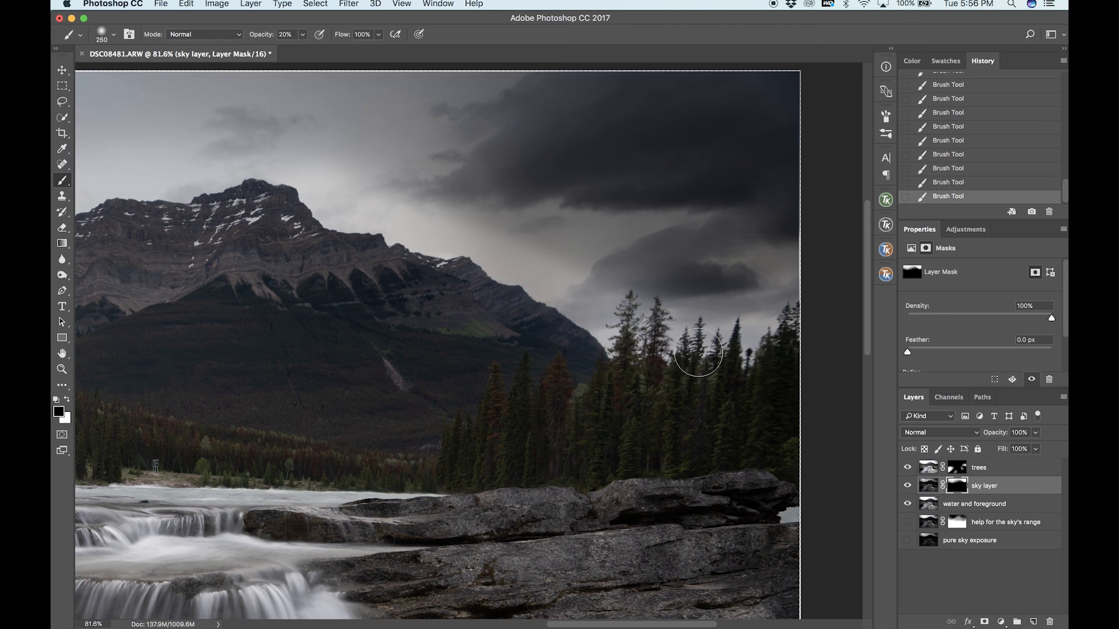
{"action": "mouse_move", "coordinate": [489, 266]}
{"action": "left_mouse_down"}
{"action": "mouse_move", "coordinate": [265, 193]}
{"action": "mouse_move", "coordinate": [446, 218]}
{"action": "left_mouse_up"}
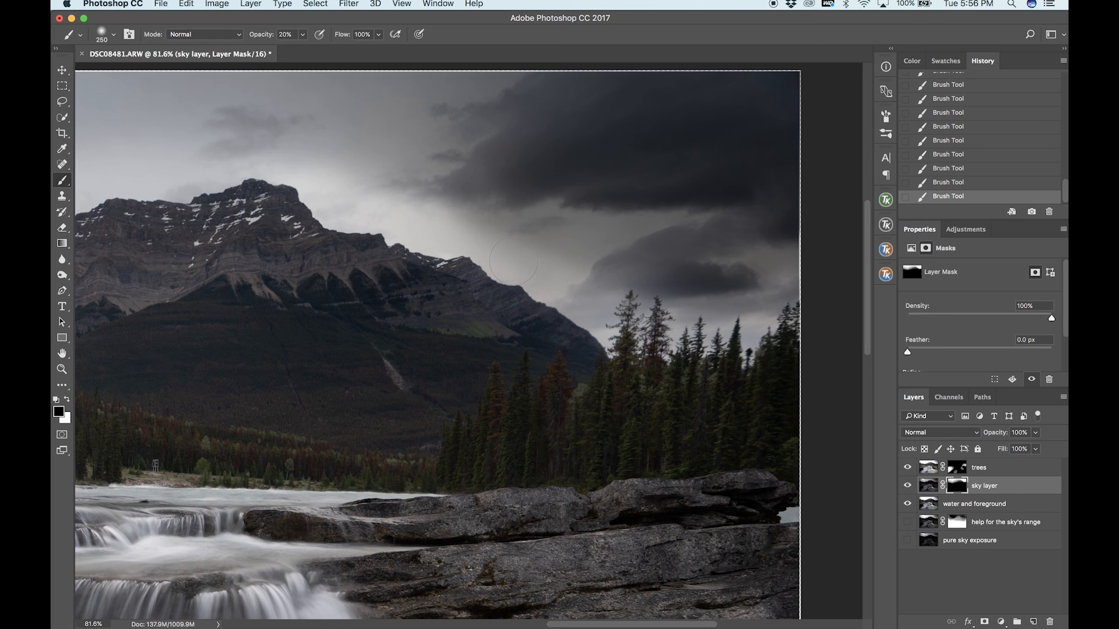
{"action": "left_click_drag", "start_coordinate": [314, 195], "coordinate": [678, 341]}
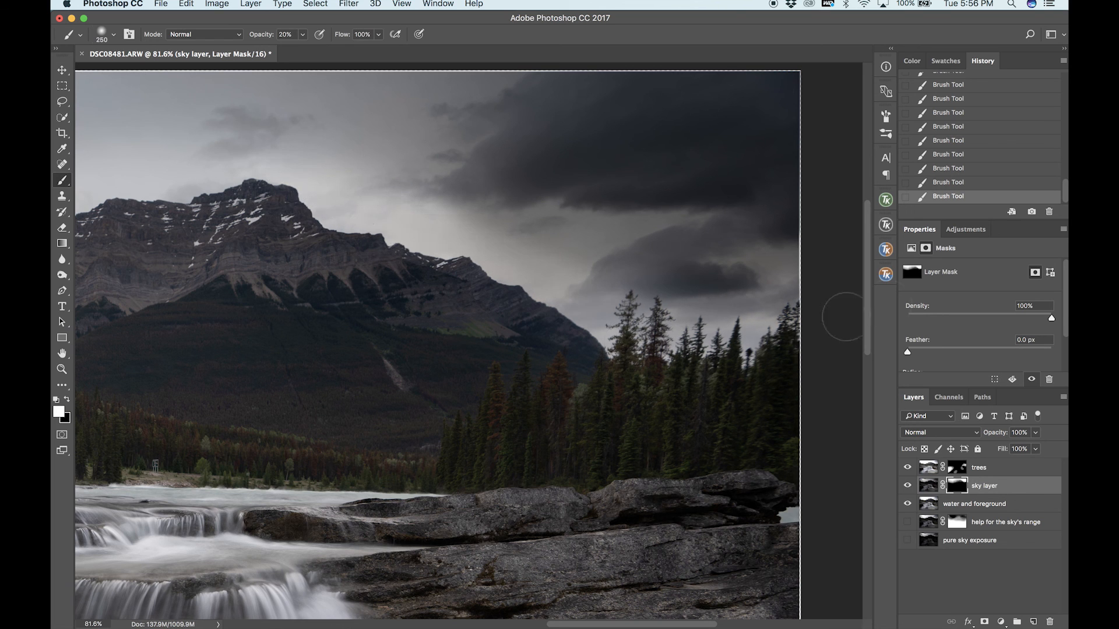
Blend the sky layer mask with an 800 px brush, painting black across the mountain and white along its ridge toward the right-hand trees.
{"action": "key", "text": "bracketright"}
{"action": "key", "text": "bracketright"}
{"action": "key", "text": "bracketright"}
{"action": "key", "text": "bracketright"}
{"action": "key", "text": "bracketright"}
{"action": "key", "text": "bracketright"}
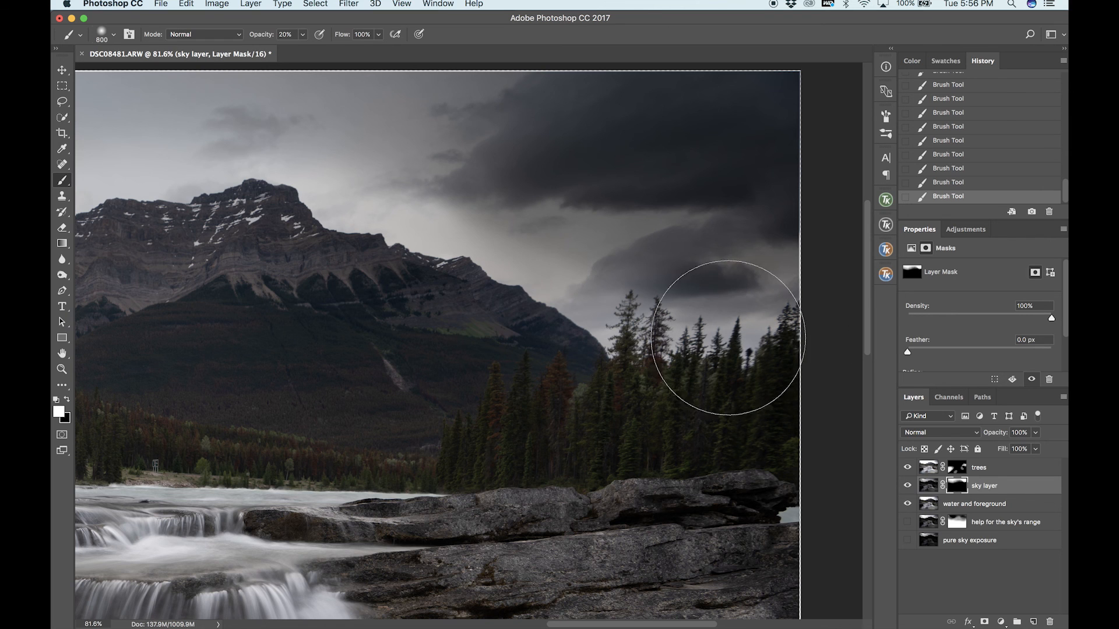
{"action": "key", "text": "x"}
{"action": "left_click_drag", "start_coordinate": [228, 251], "coordinate": [723, 280]}
{"action": "key", "text": "x"}
{"action": "left_click_drag", "start_coordinate": [279, 195], "coordinate": [705, 317]}
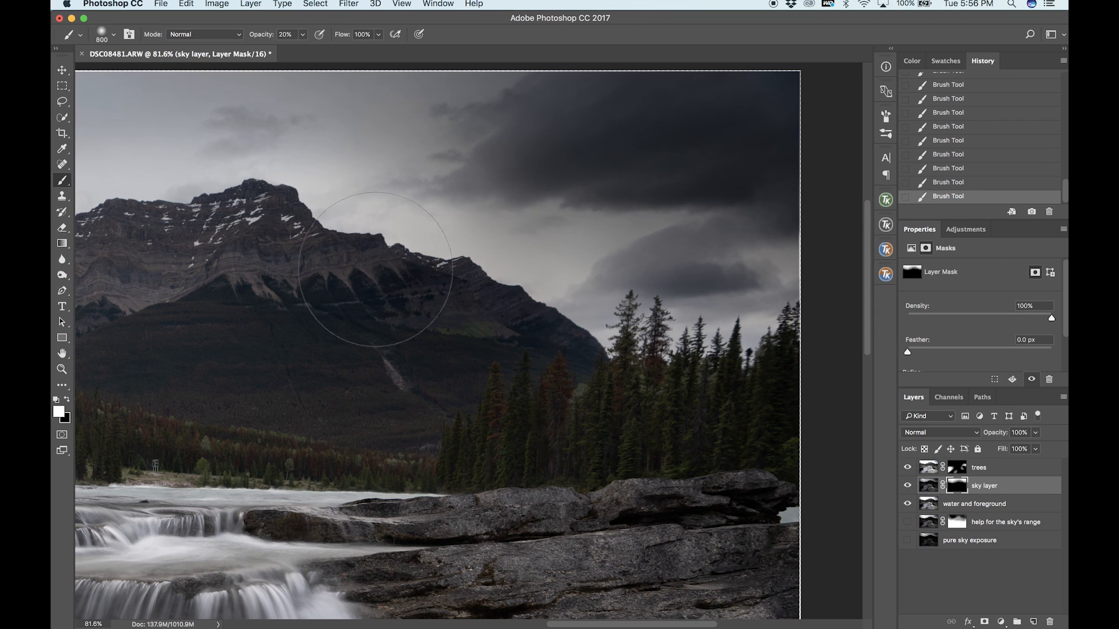
{"action": "key", "text": "super+0"}
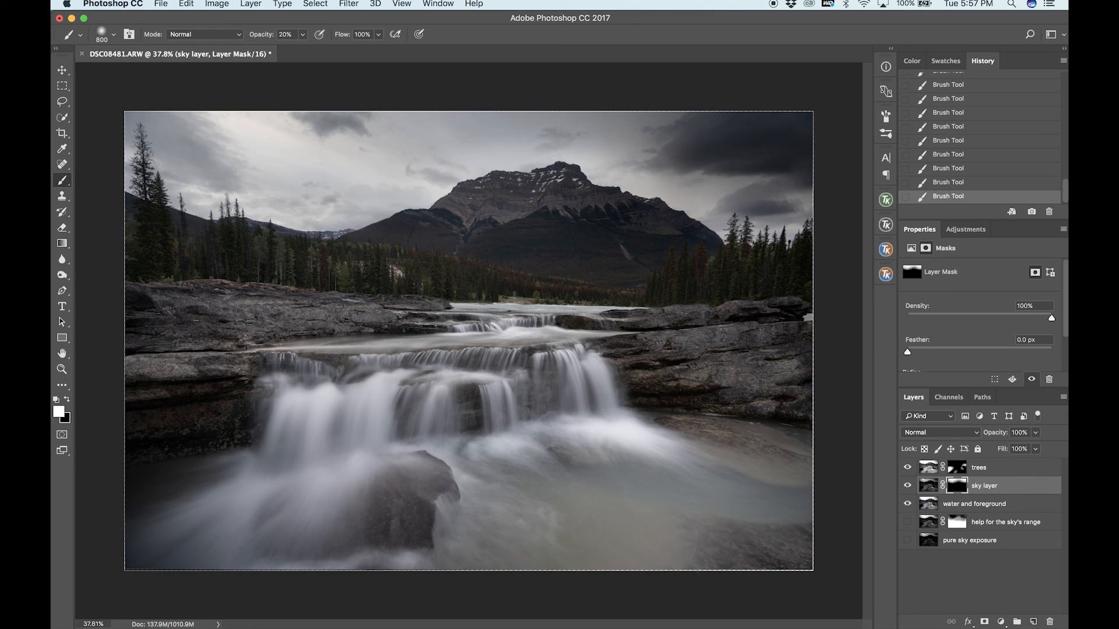
{"action": "left_click", "coordinate": [984, 468]}
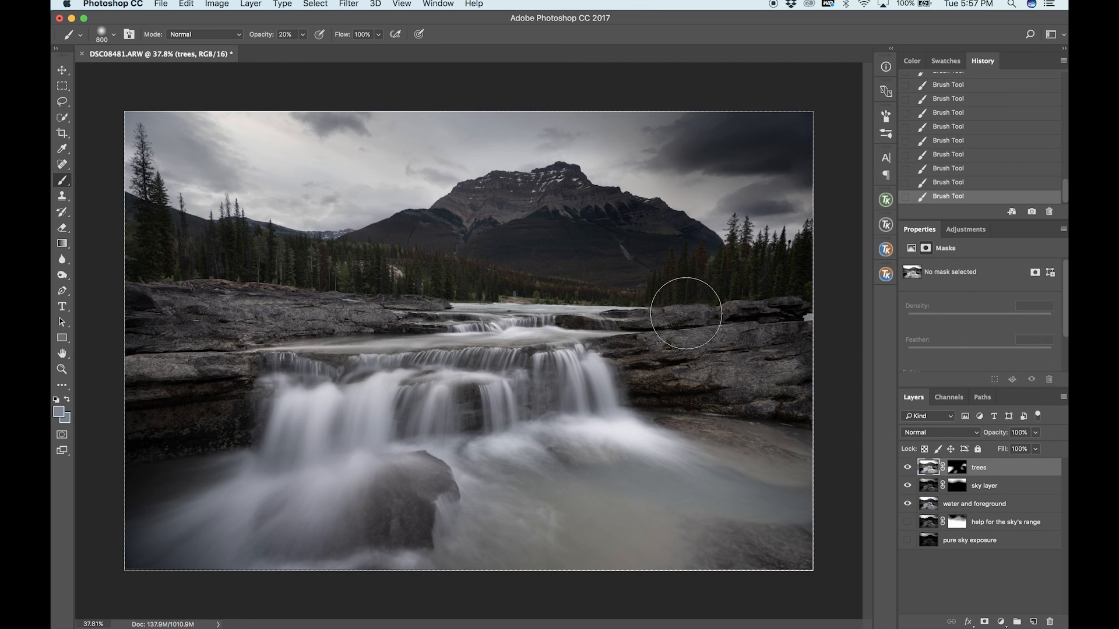
{"action": "left_click", "coordinate": [999, 487]}
{"action": "left_click", "coordinate": [955, 485]}
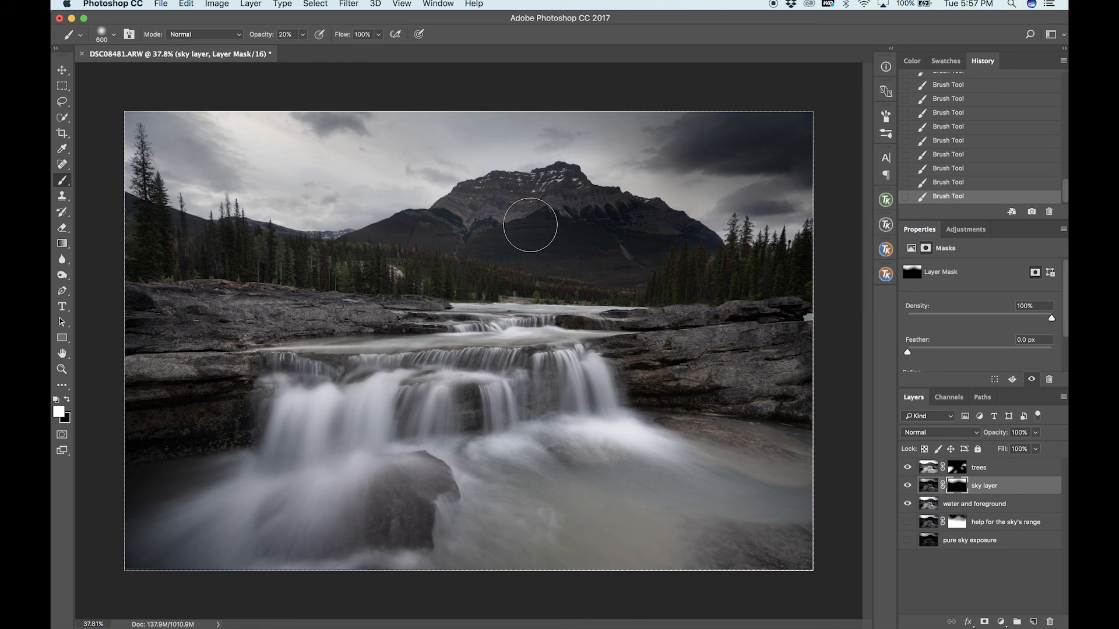
{"action": "key", "text": "x"}
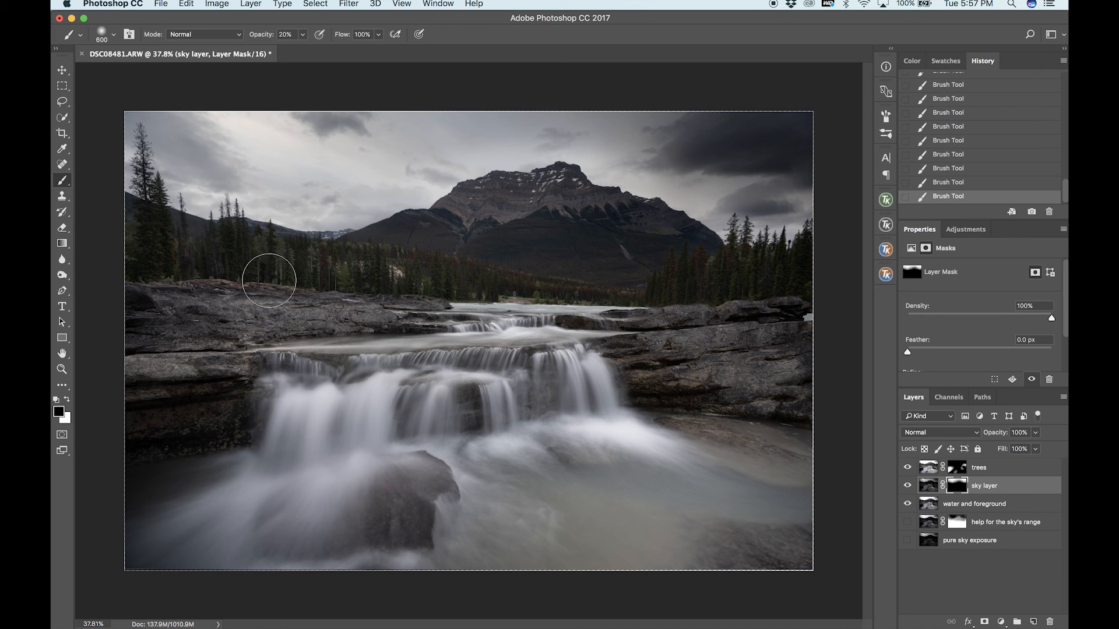
Stamp the visible layers into a new layer above the trees layer and stretch it to 20.42 × 13.78 in, past all canvas edges.
{"action": "left_click", "coordinate": [1002, 473]}
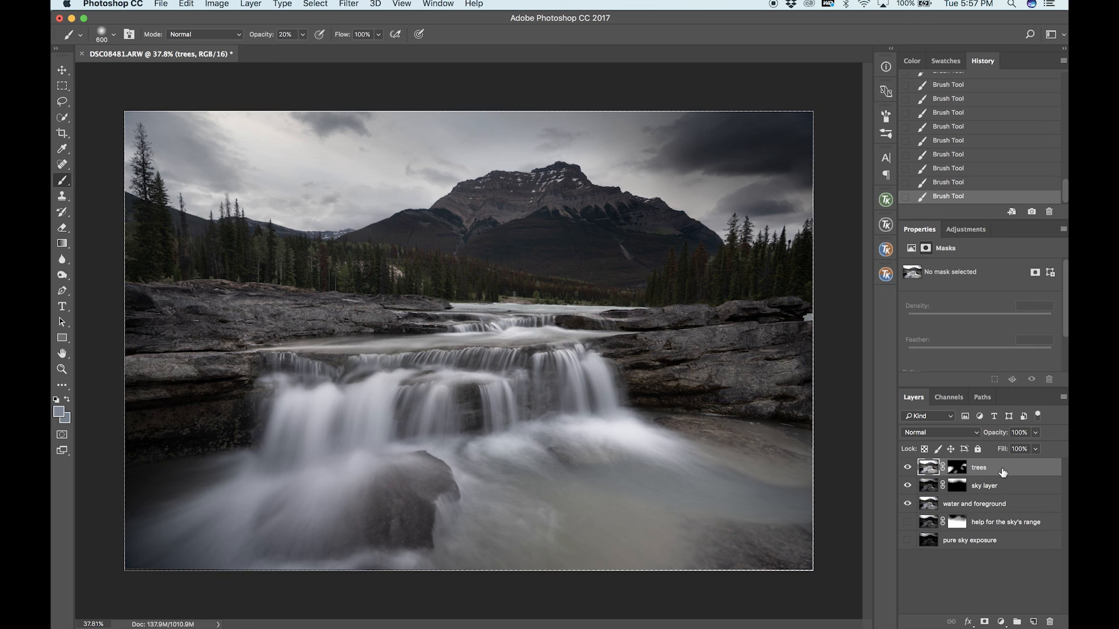
{"action": "key", "text": "super+alt+shift+e"}
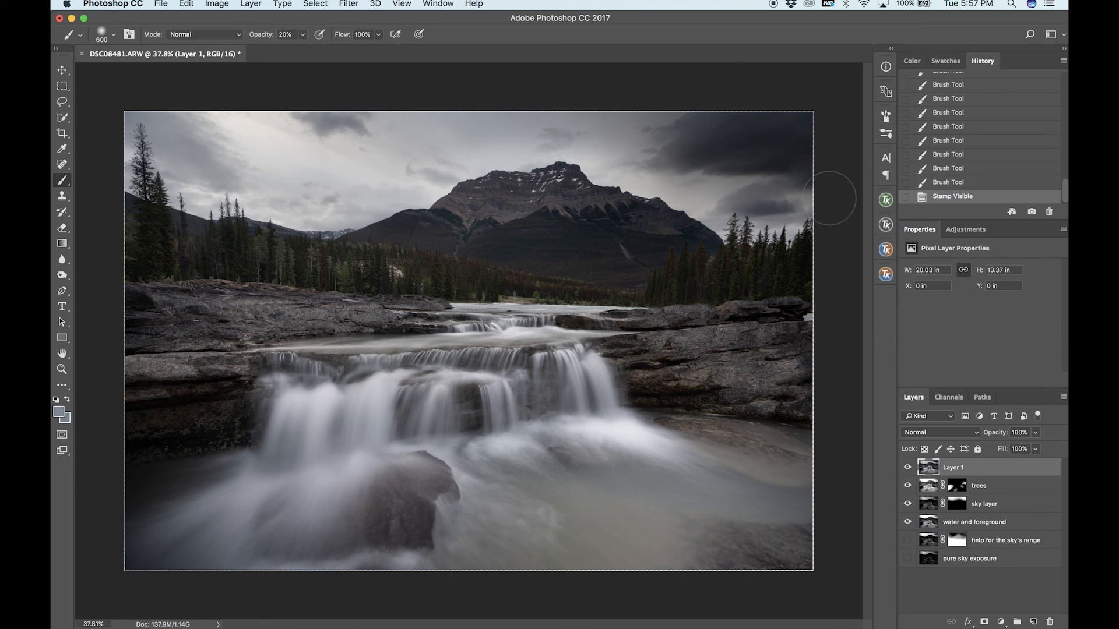
{"action": "key", "text": "super+t"}
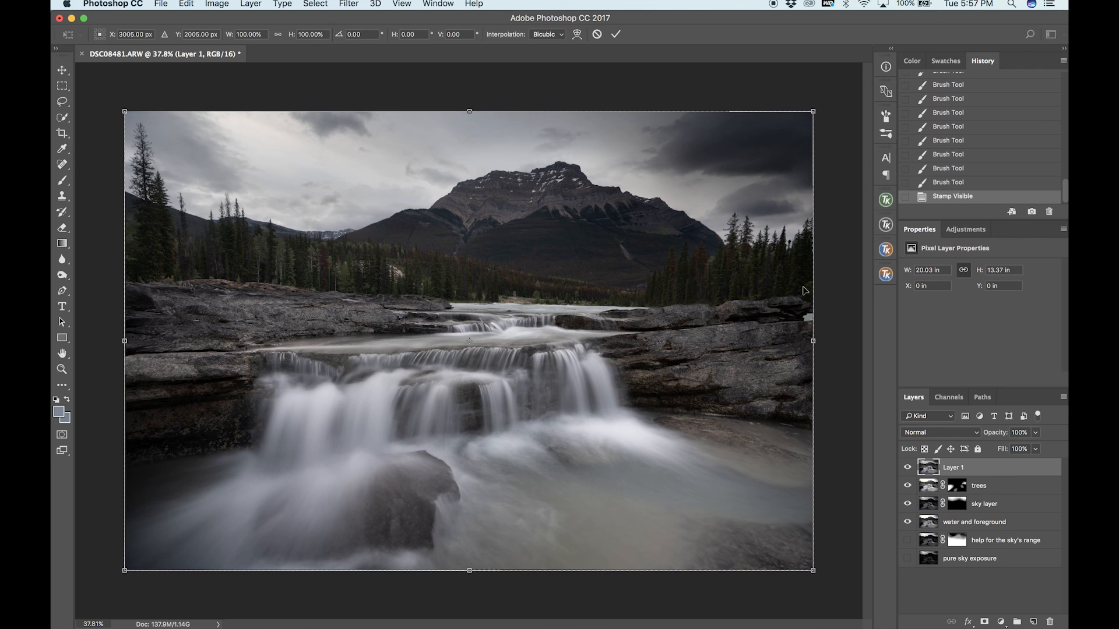
{"action": "left_click_drag", "start_coordinate": [813, 338], "coordinate": [820, 339]}
{"action": "left_click_drag", "start_coordinate": [472, 107], "coordinate": [472, 103]}
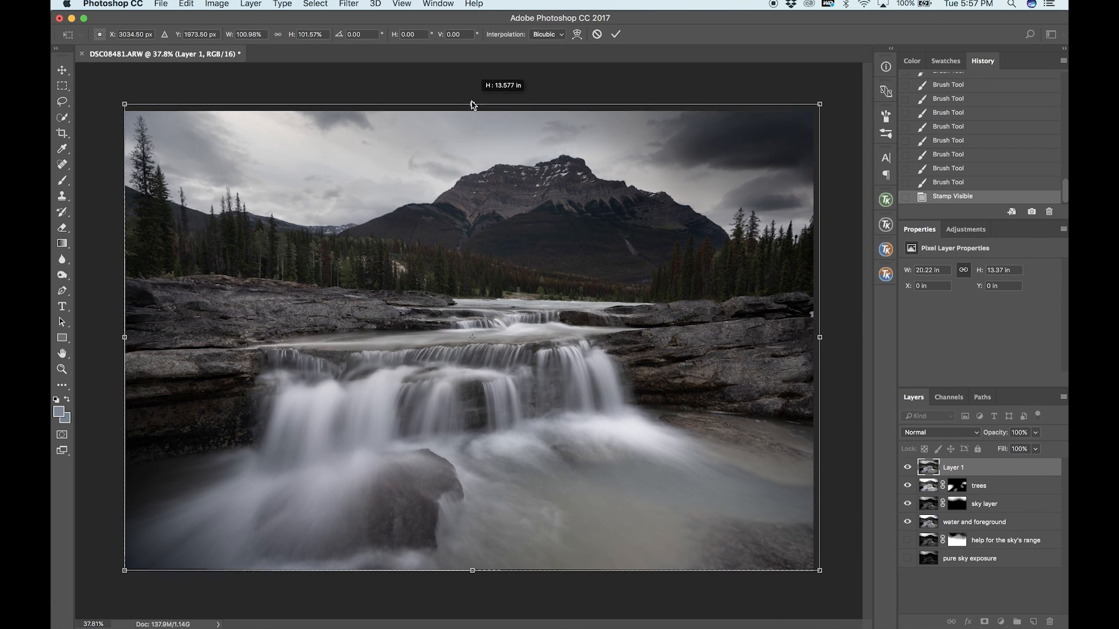
{"action": "left_click_drag", "start_coordinate": [124, 338], "coordinate": [116, 338]}
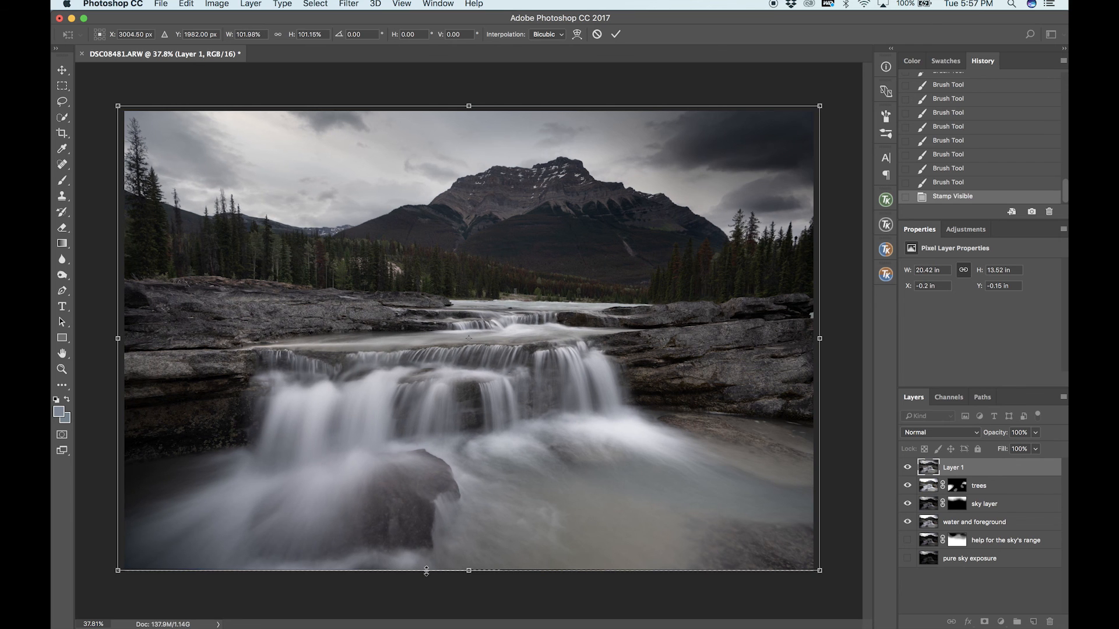
{"action": "left_click_drag", "start_coordinate": [469, 569], "coordinate": [469, 577]}
{"action": "key", "text": "Return"}
{"action": "key", "text": "b"}
{"action": "key", "text": "super+minus"}
{"action": "key", "text": "super+minus"}
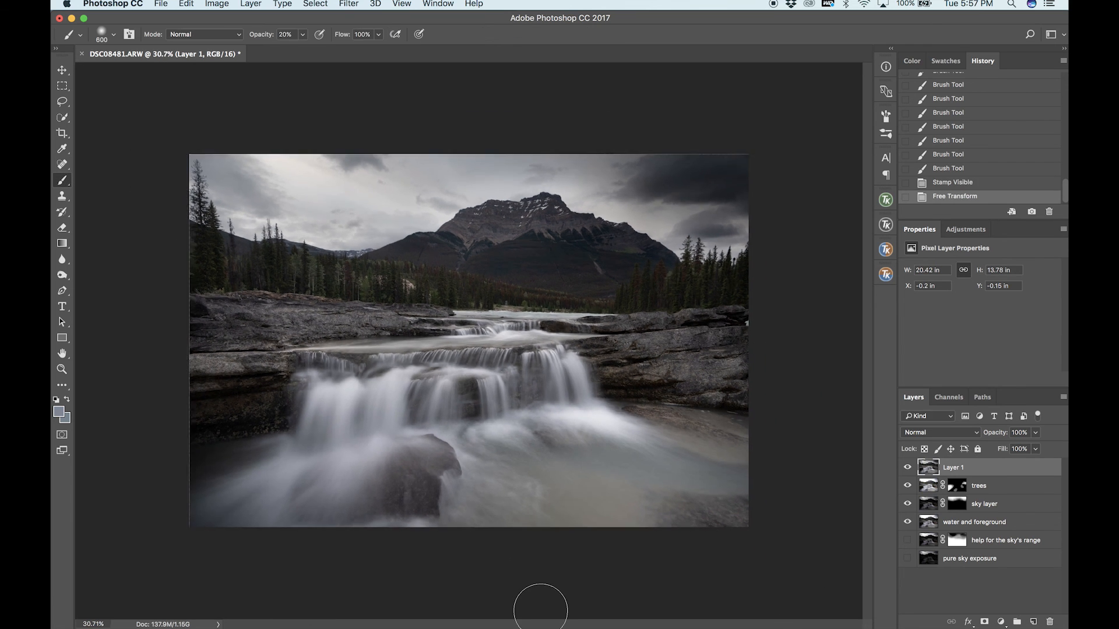